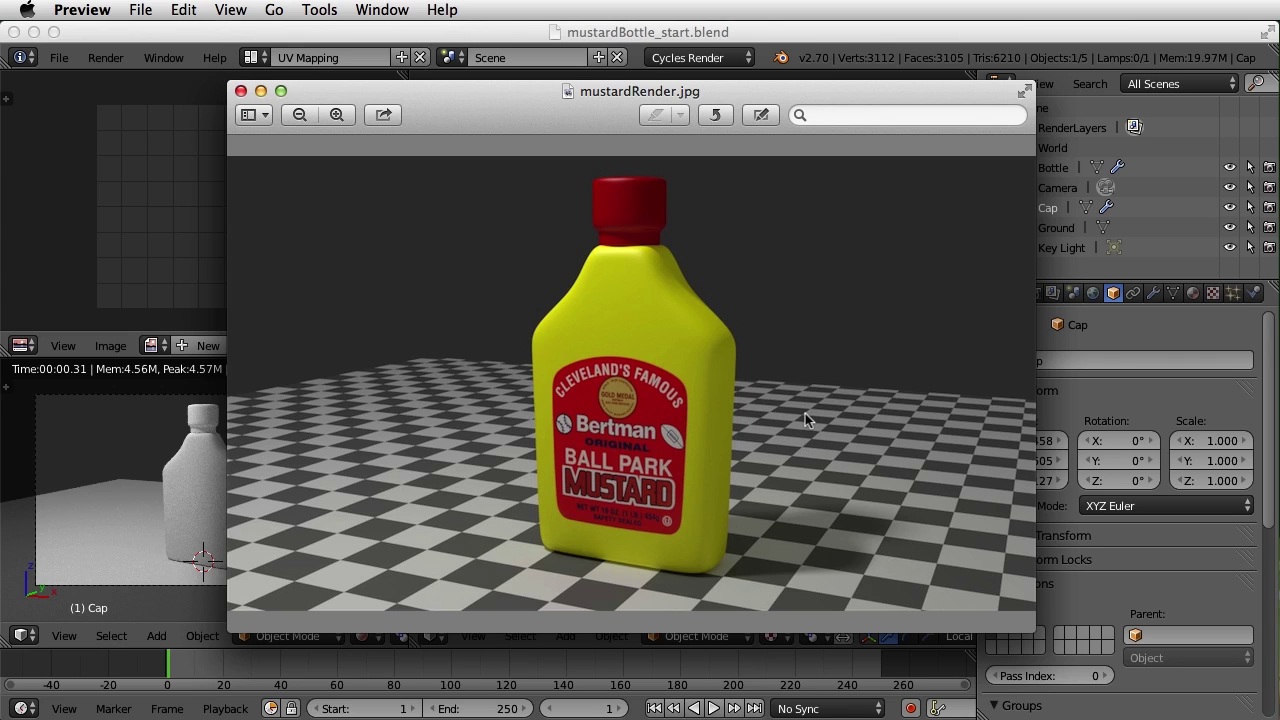
- Minimize the mustardRender.jpg window in Preview to reveal the Blender scene
click(261, 91)
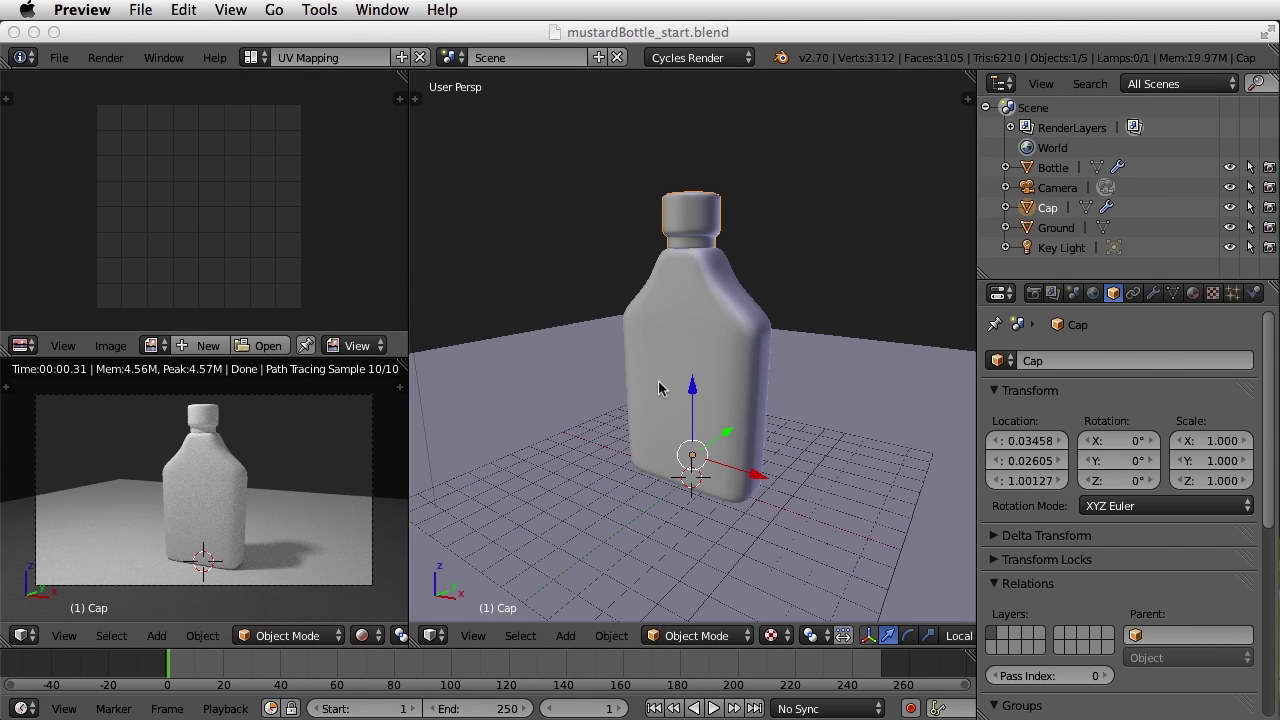
- Select the Bottle object and enter Edit Mode
middle_drag(663, 391, 697, 318)
right_click(697, 318)
scroll(771, 340, up, 3)
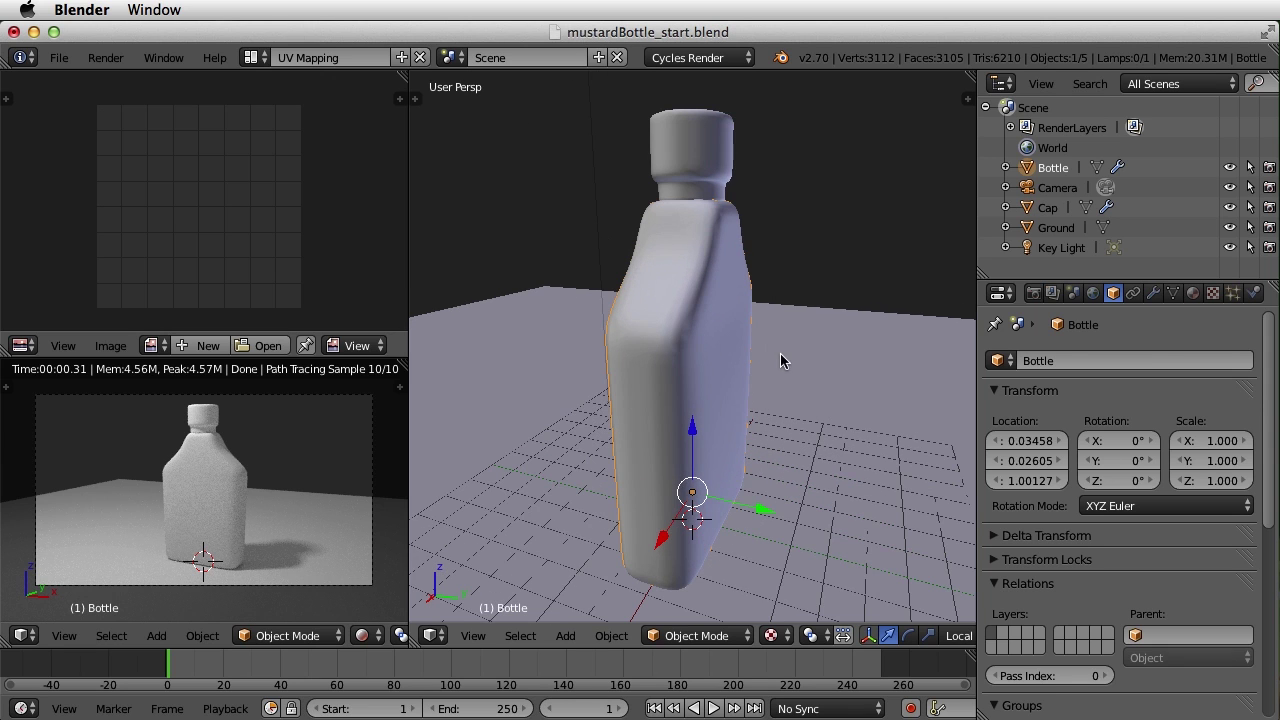
middle_drag(780, 353, 719, 354)
key(Tab)
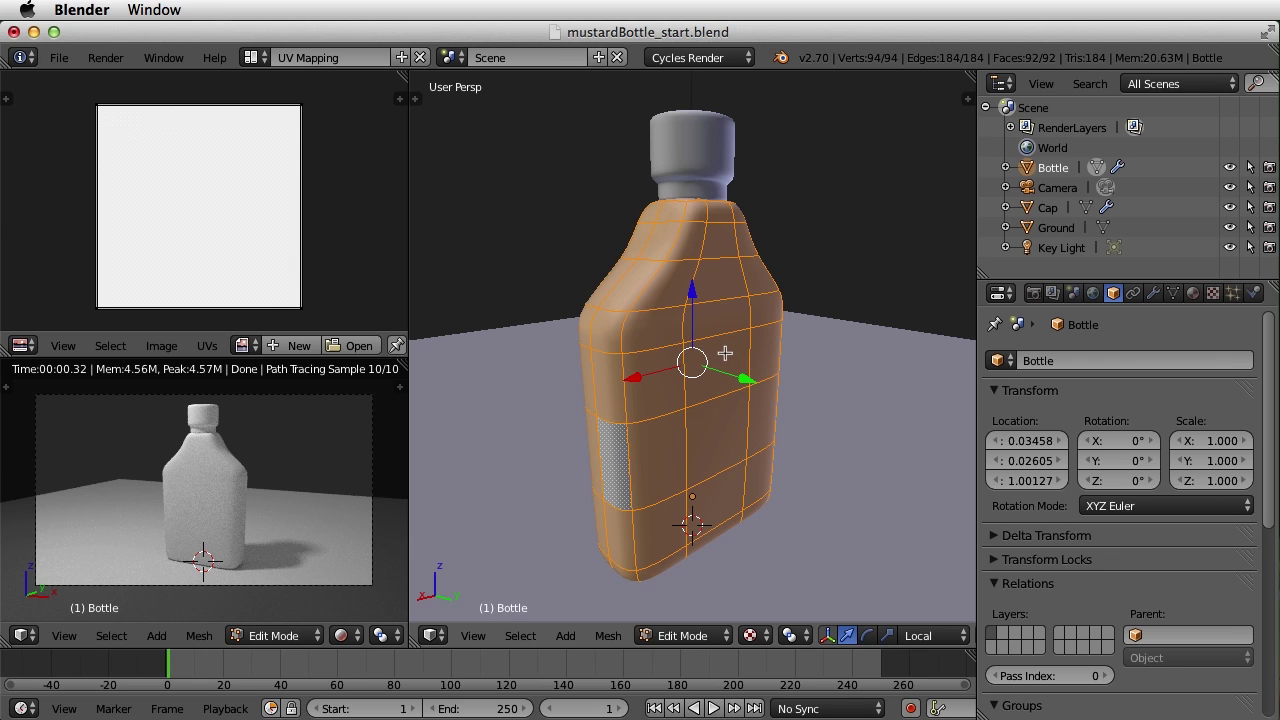
- Switch to edge select, deselect all, and hide the Subsurf modifier in Edit Mode
key(ctrl+Tab)
click(689, 373)
key(a)
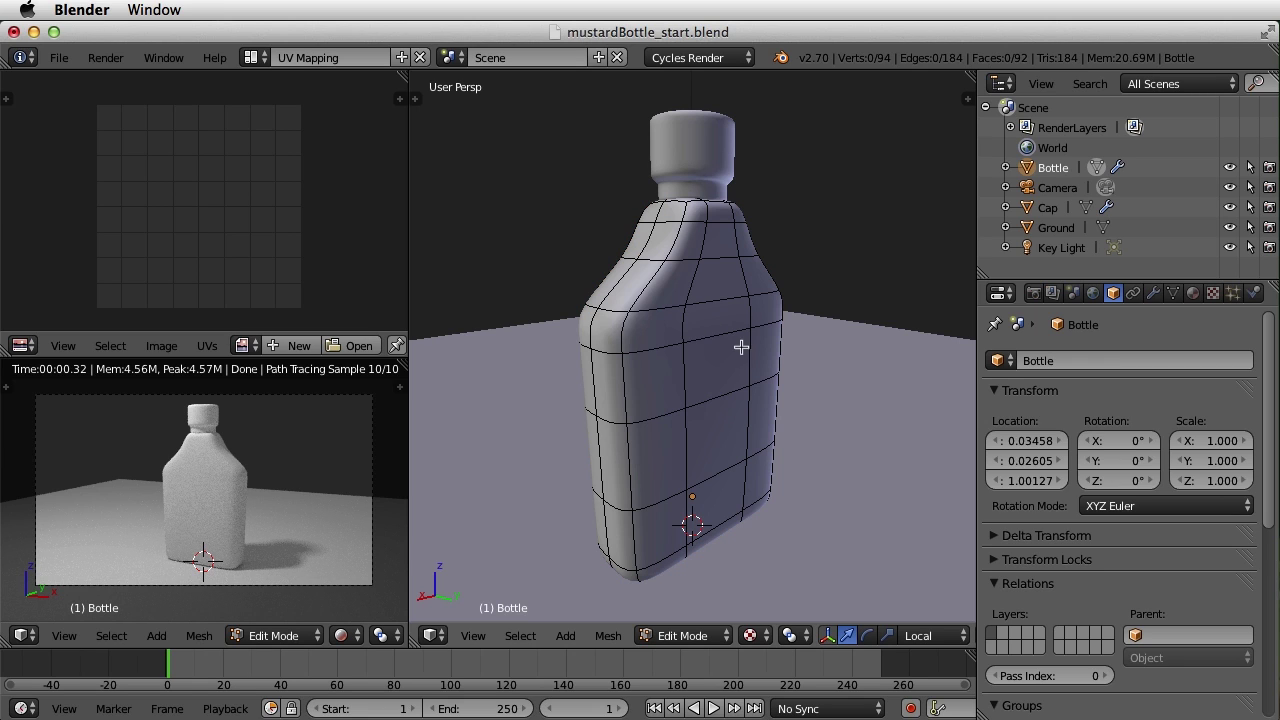
click(1153, 293)
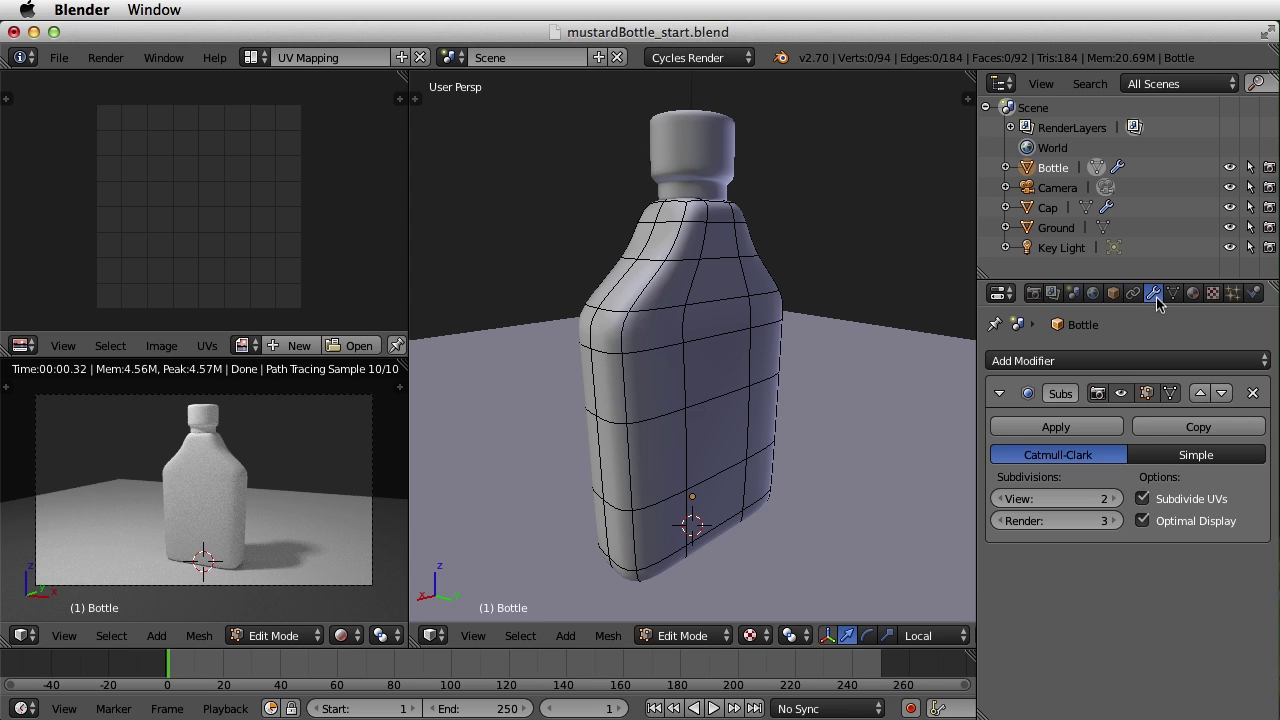
click(1146, 393)
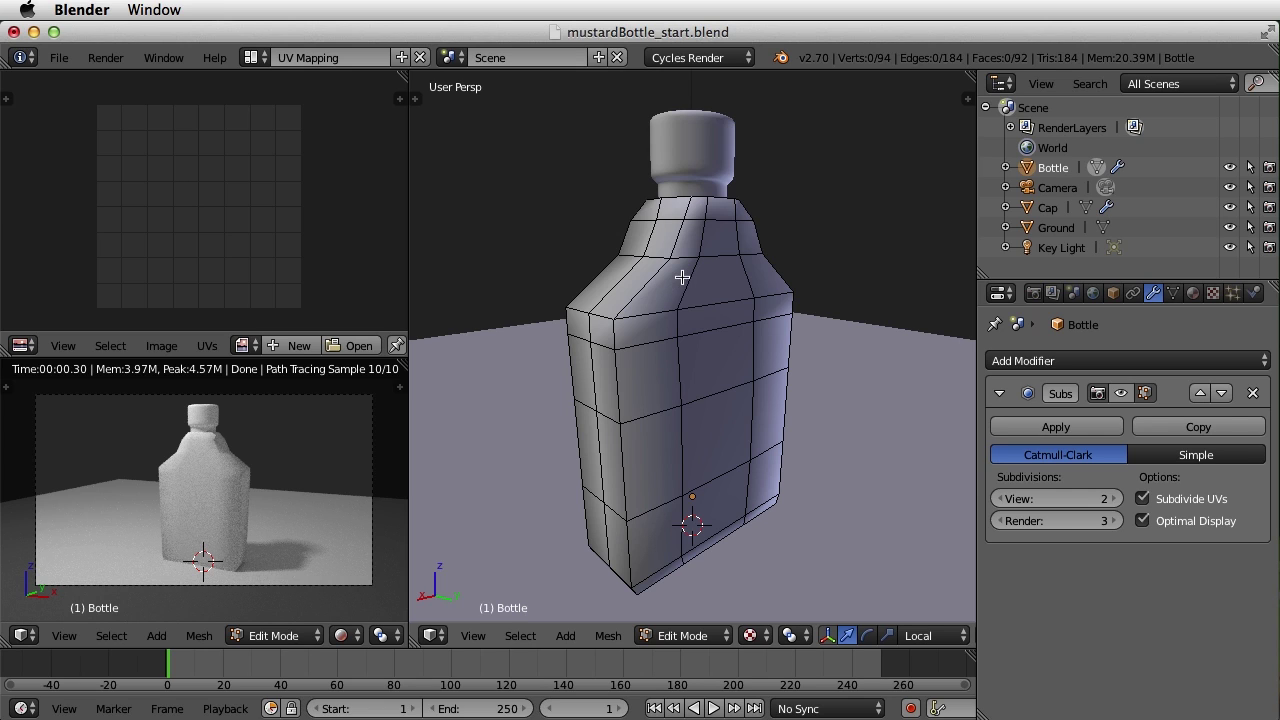
- Select the edge loops along the bottle's front, sides, shoulders and neck
middle_drag(673, 286, 688, 240)
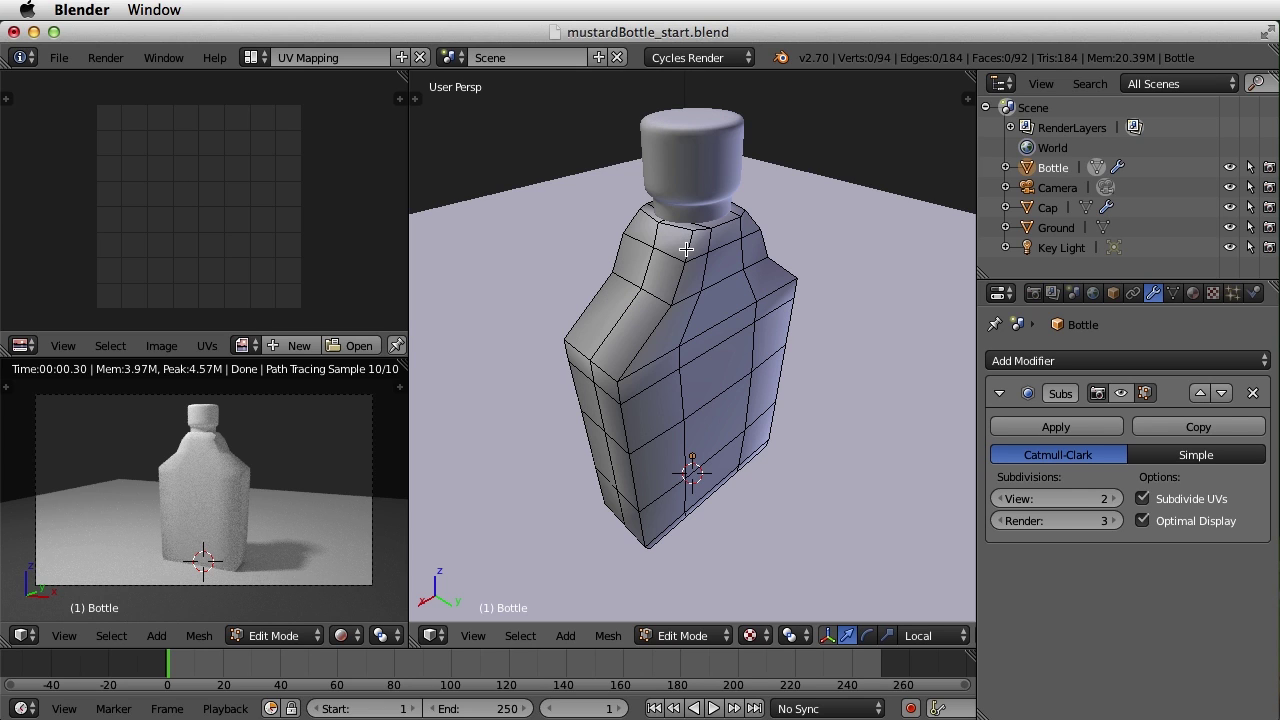
alt+right_click(681, 288)
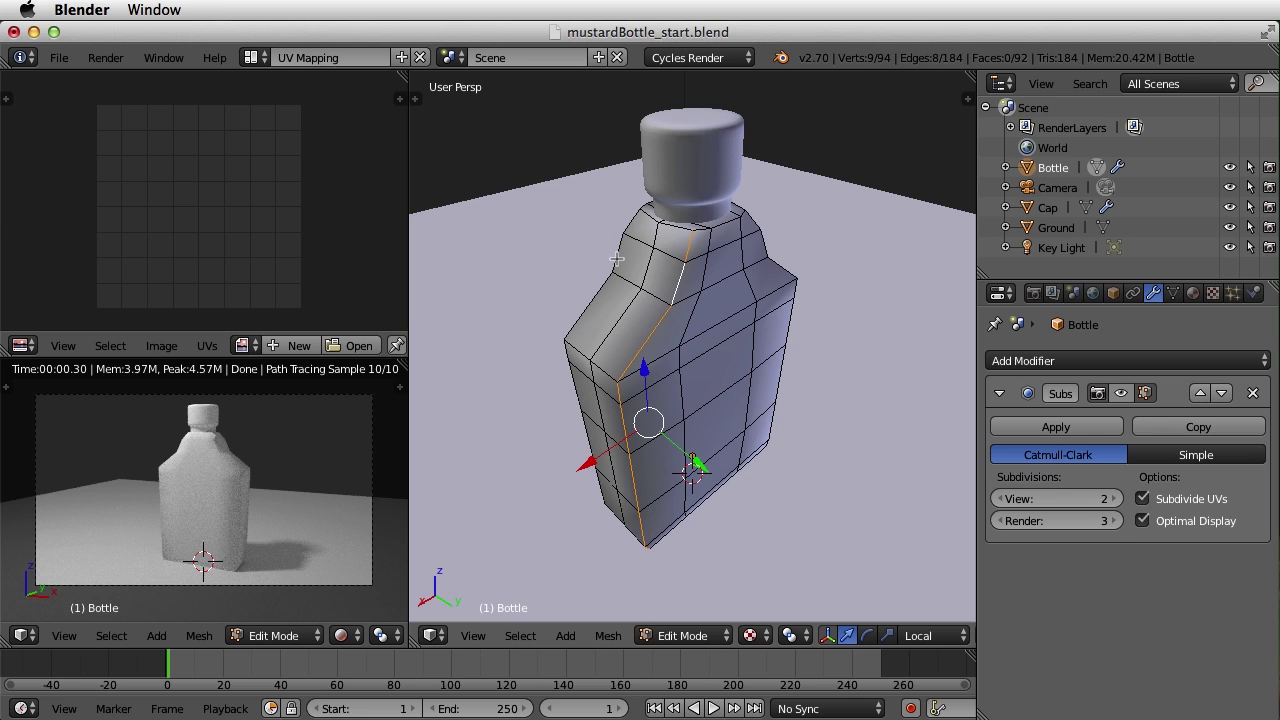
alt+right_click(616, 259)
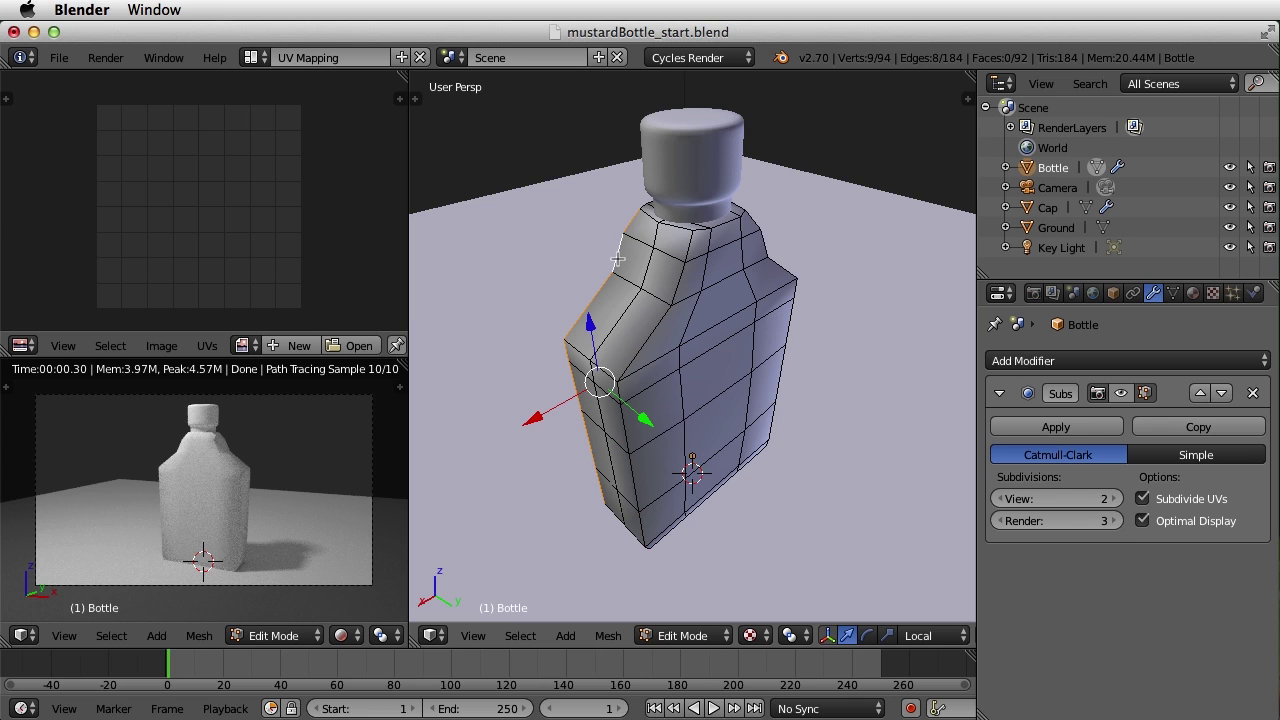
alt+shift+right_click(662, 329)
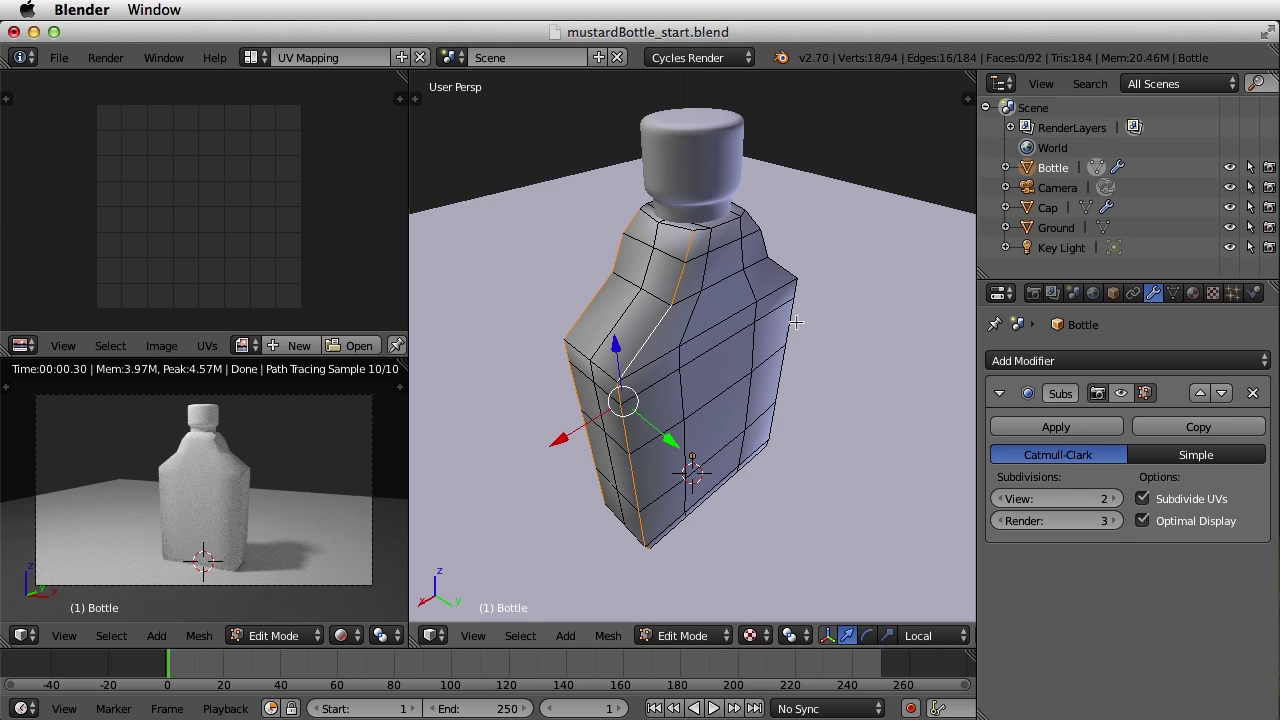
middle_drag(614, 312, 642, 317)
alt+shift+right_click(632, 310)
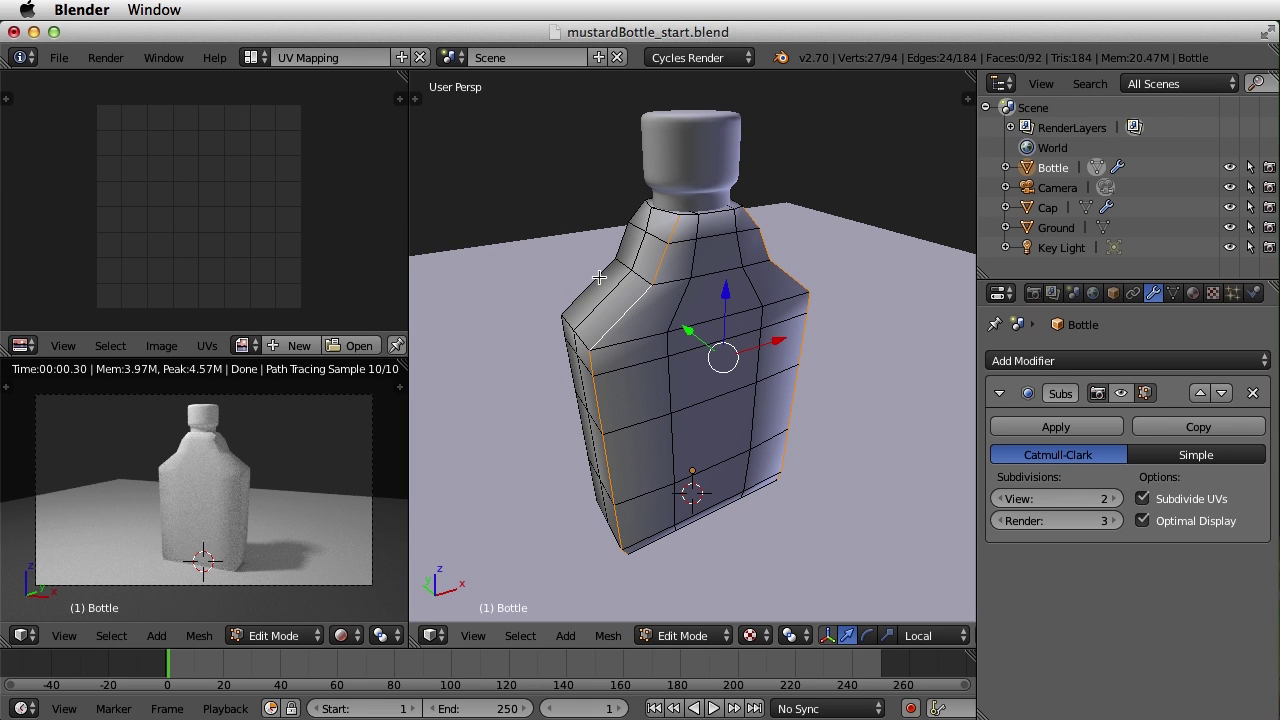
alt+shift+right_click(598, 277)
middle_drag(695, 252, 721, 254)
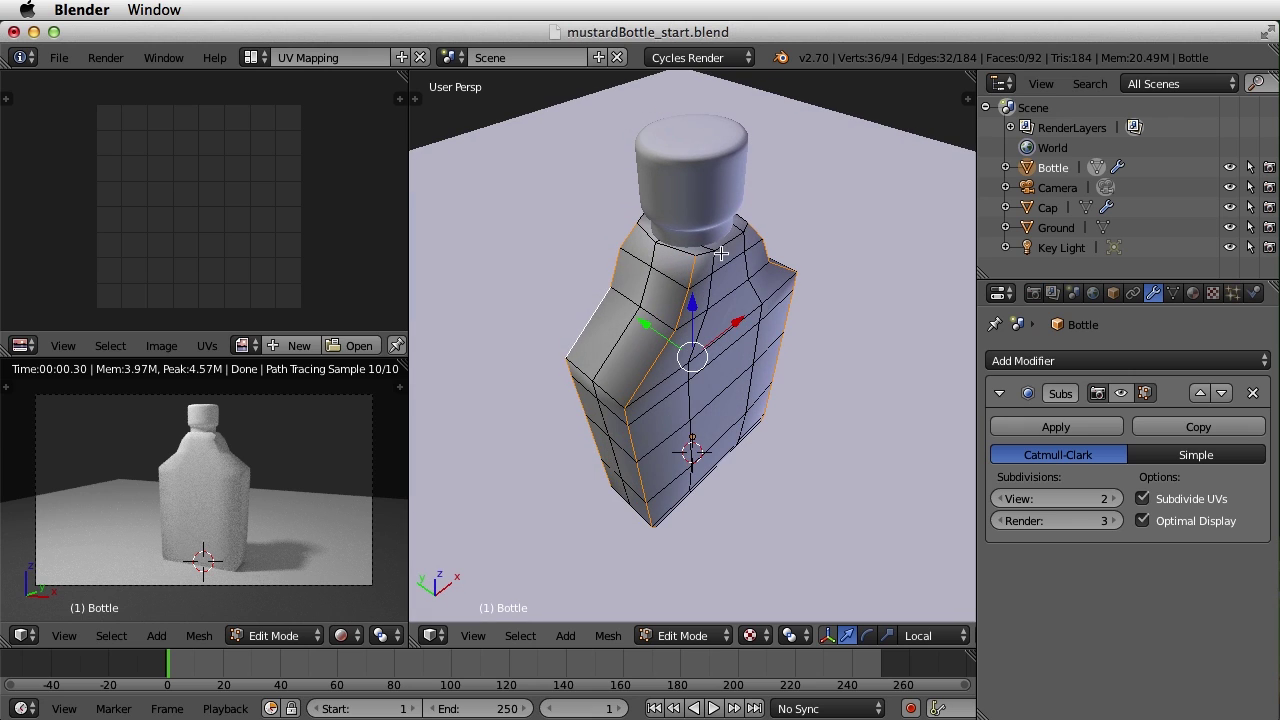
alt+shift+right_click(721, 246)
alt+shift+right_click(675, 250)
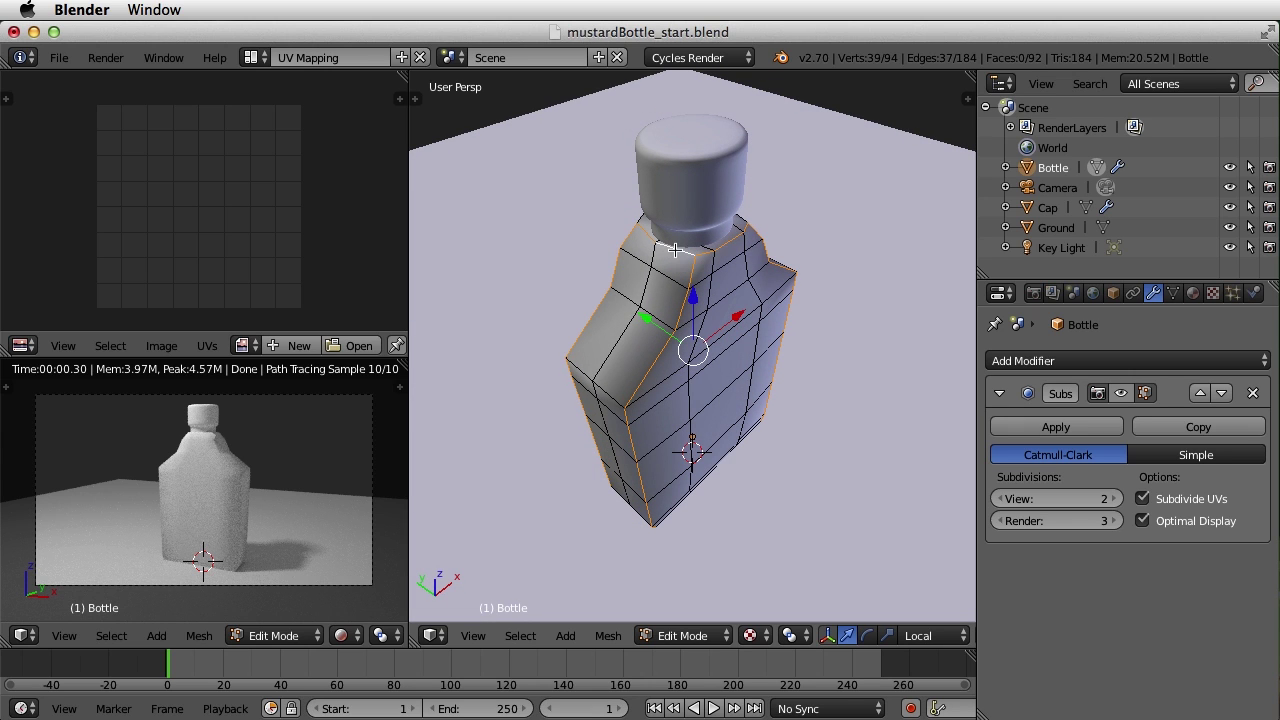
alt+shift+right_click(742, 215)
- Add the bottom edges of the bottle to the seam selection
middle_drag(573, 272, 745, 203)
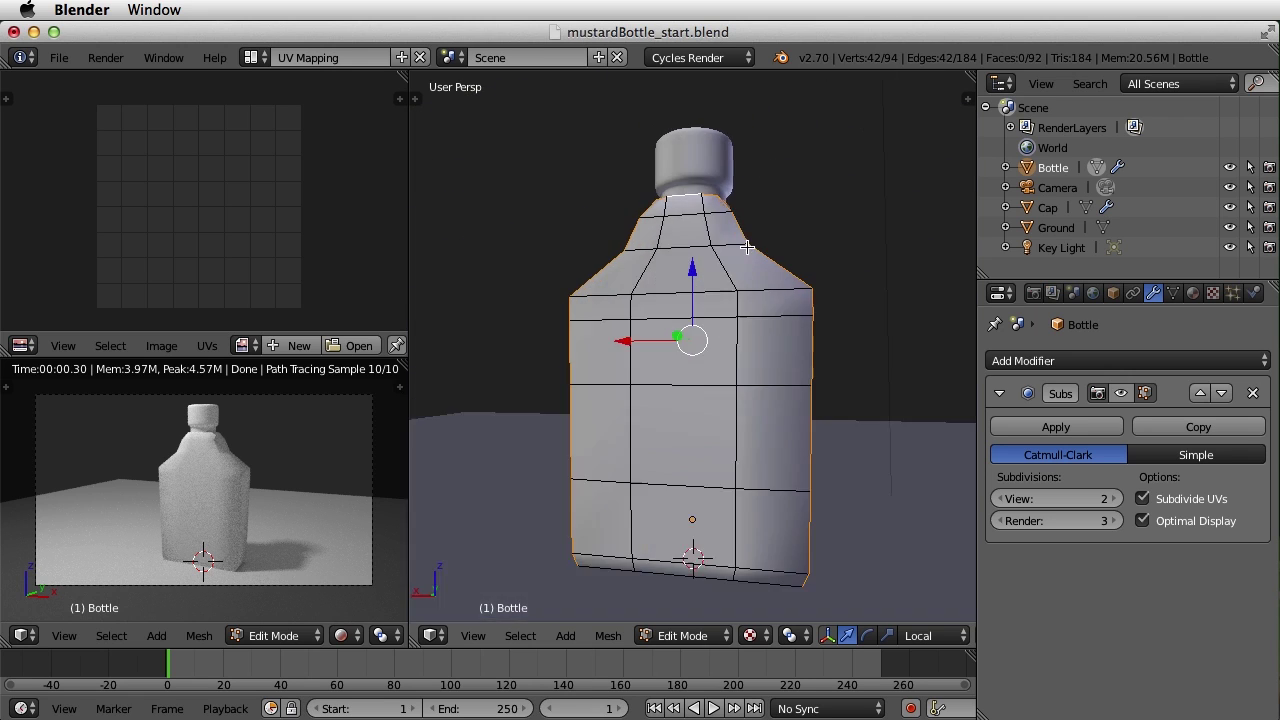
key(shift+z)
key(shift+z)
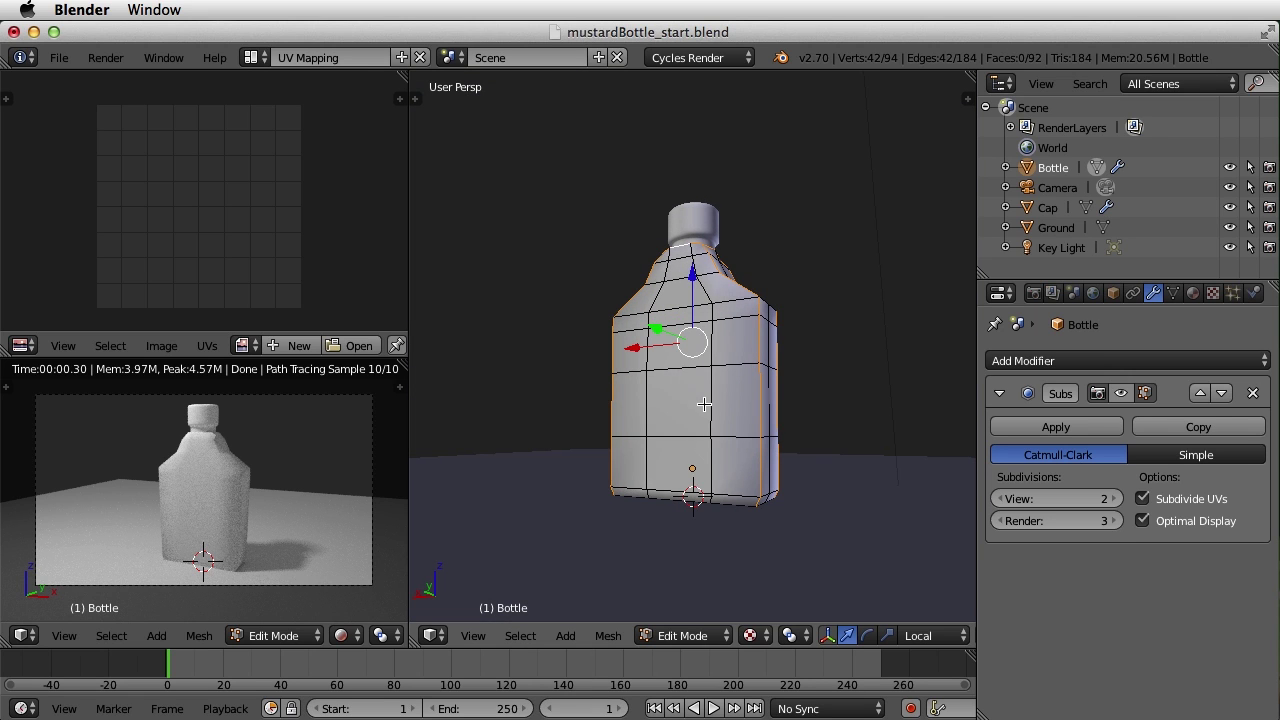
shift+right_click(748, 545)
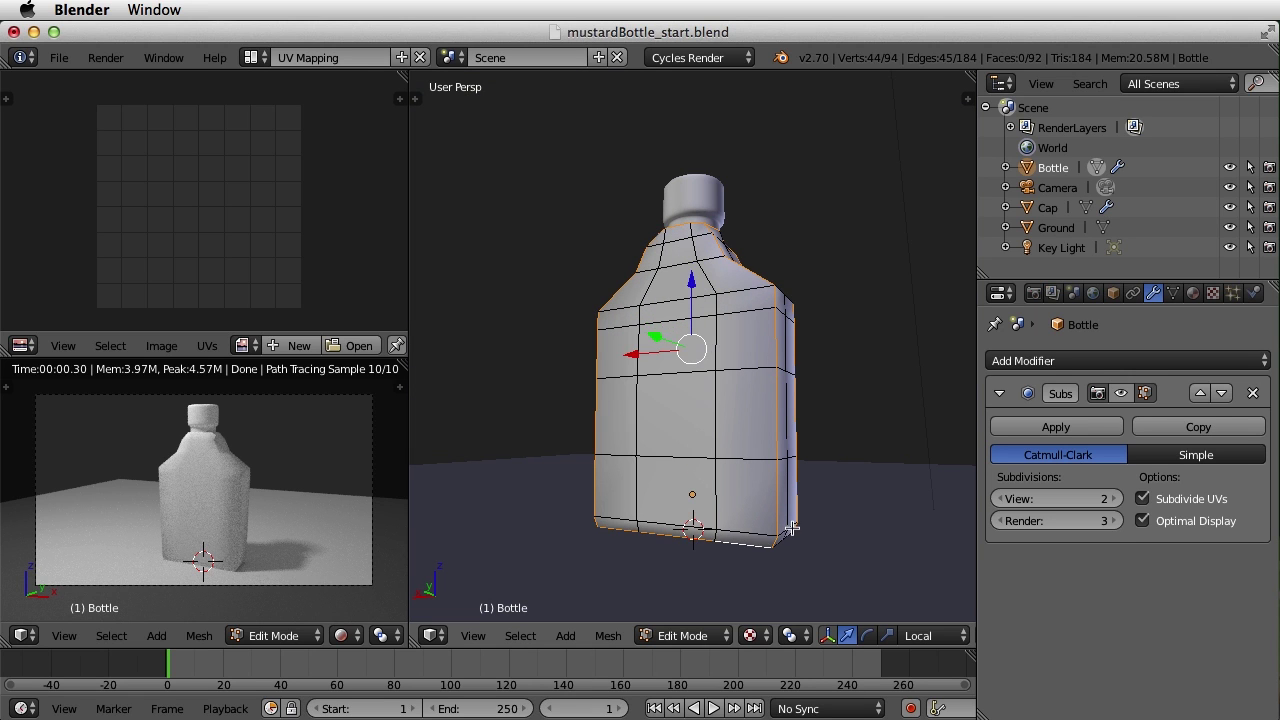
middle_drag(838, 492, 680, 518)
shift+right_click(703, 561)
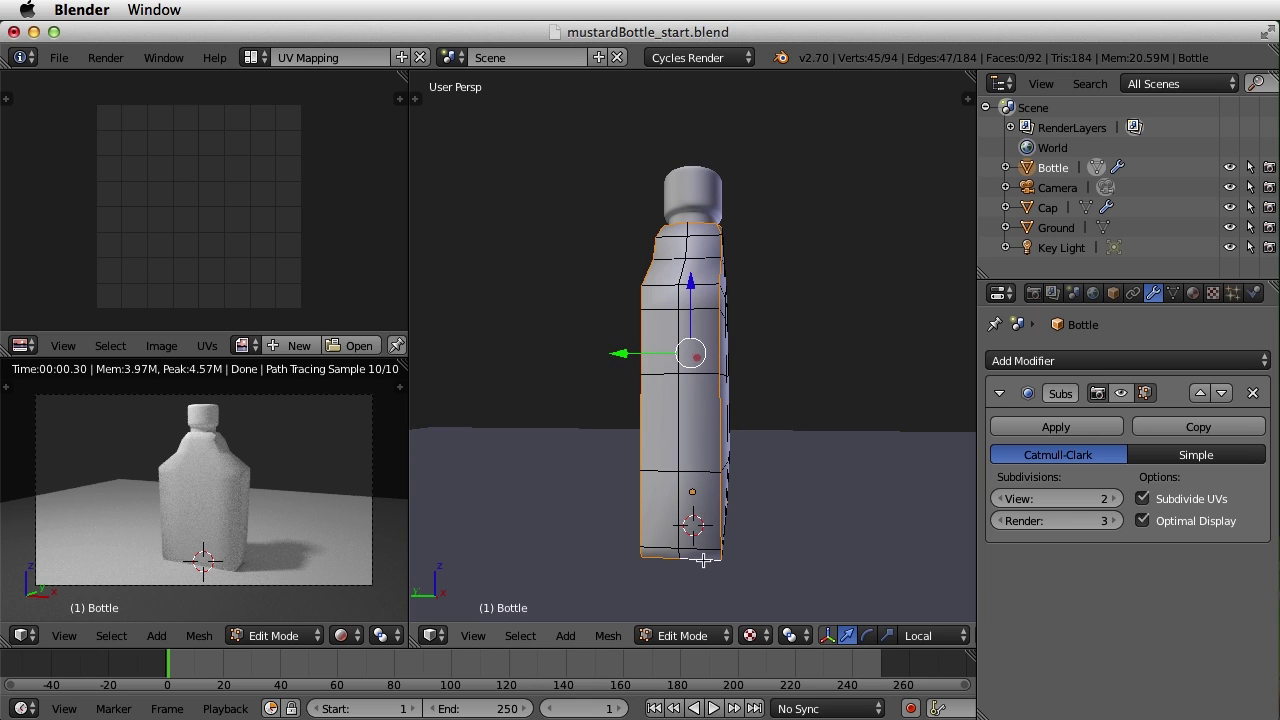
middle_drag(835, 509, 669, 511)
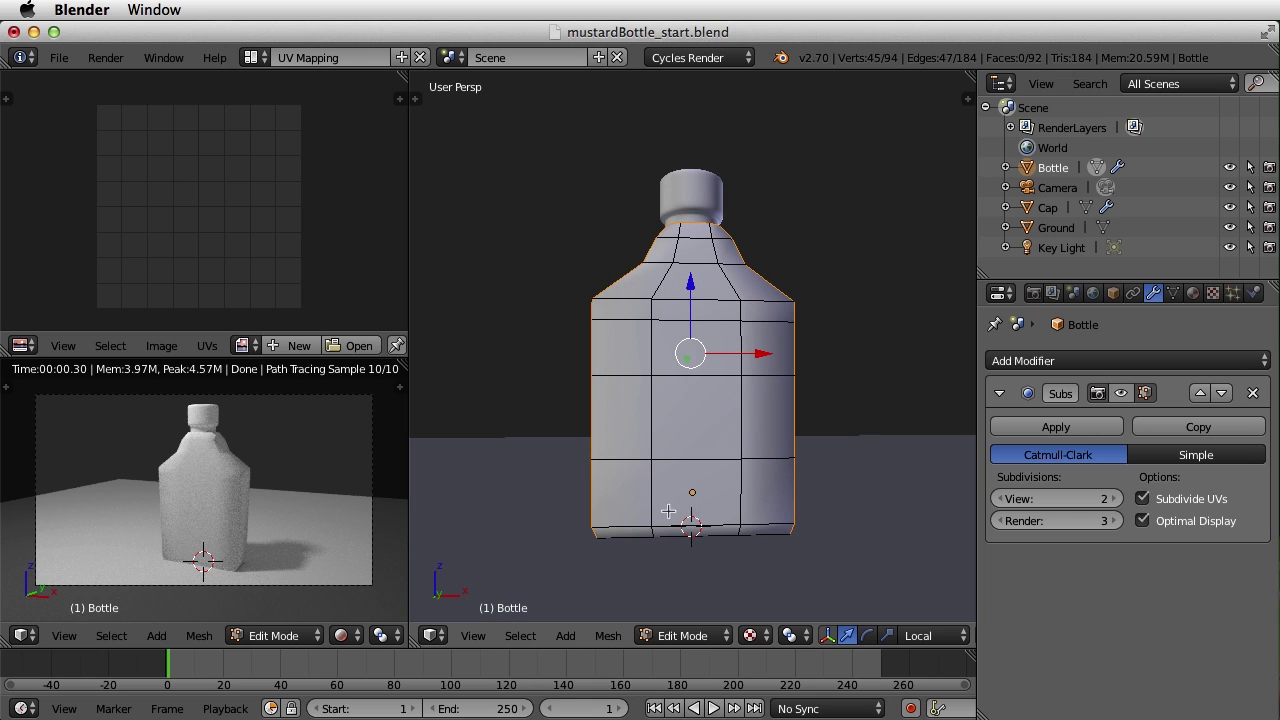
shift+right_click(746, 535)
middle_drag(851, 517, 716, 548)
shift+right_click(762, 546)
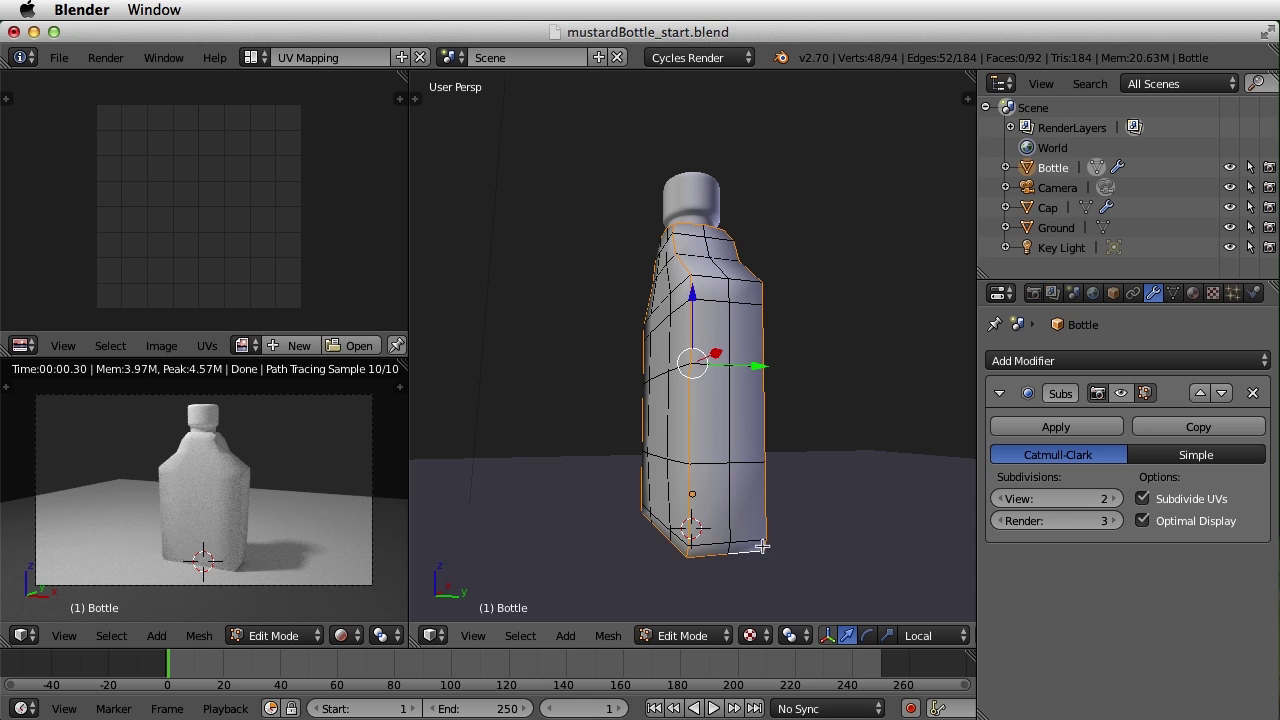
middle_drag(672, 366, 728, 423)
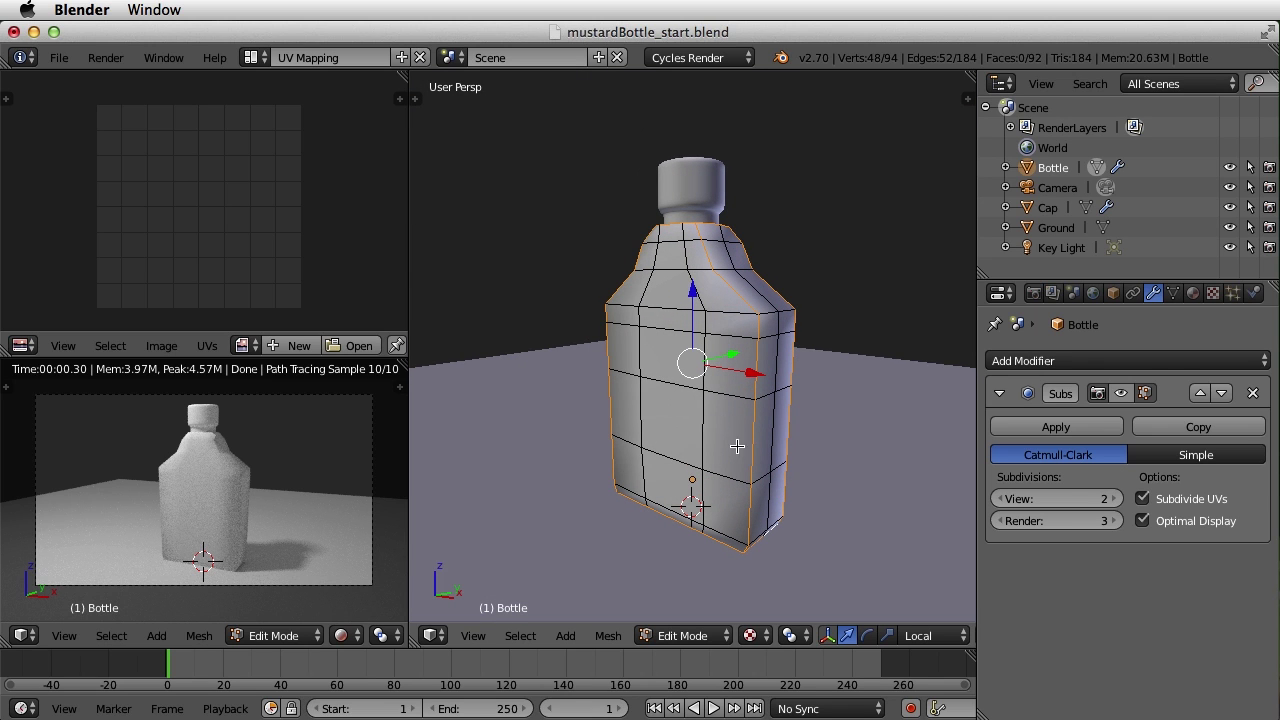
- Mark the selected edges as seams, then select all faces and unwrap the bottle
key(ctrl+e)
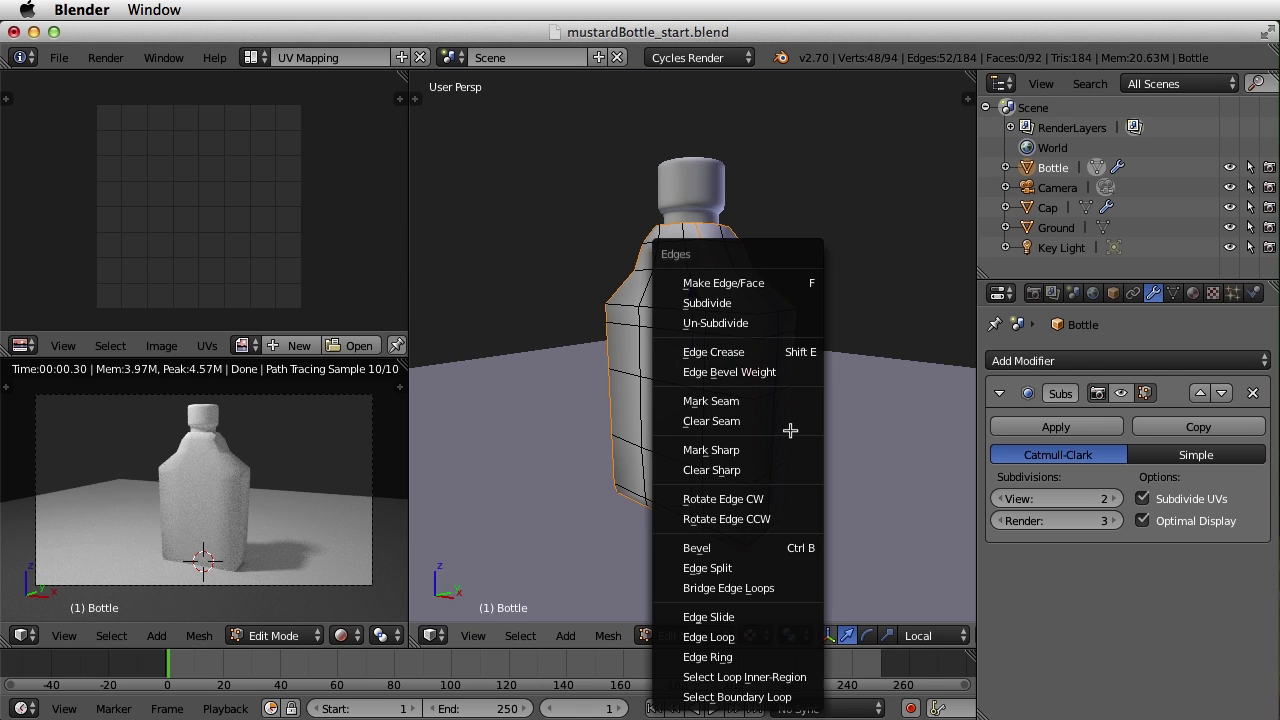
click(745, 401)
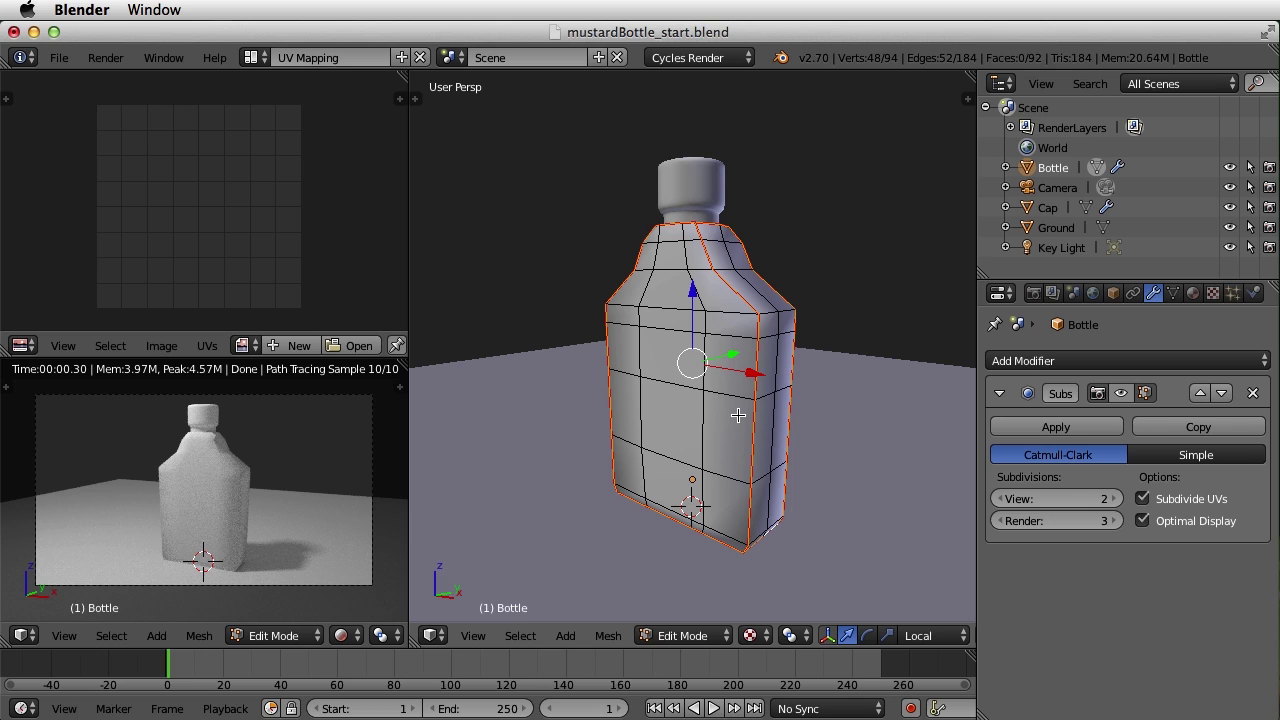
key(ctrl+Tab)
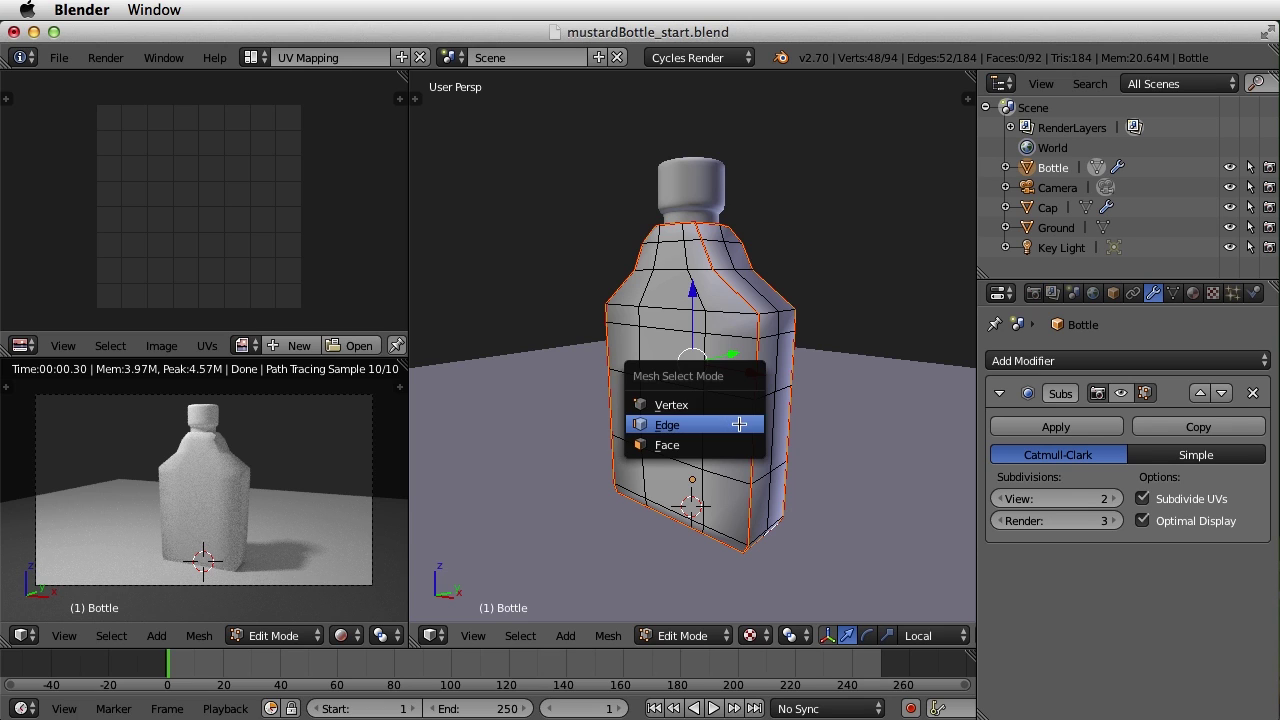
click(726, 443)
key(a)
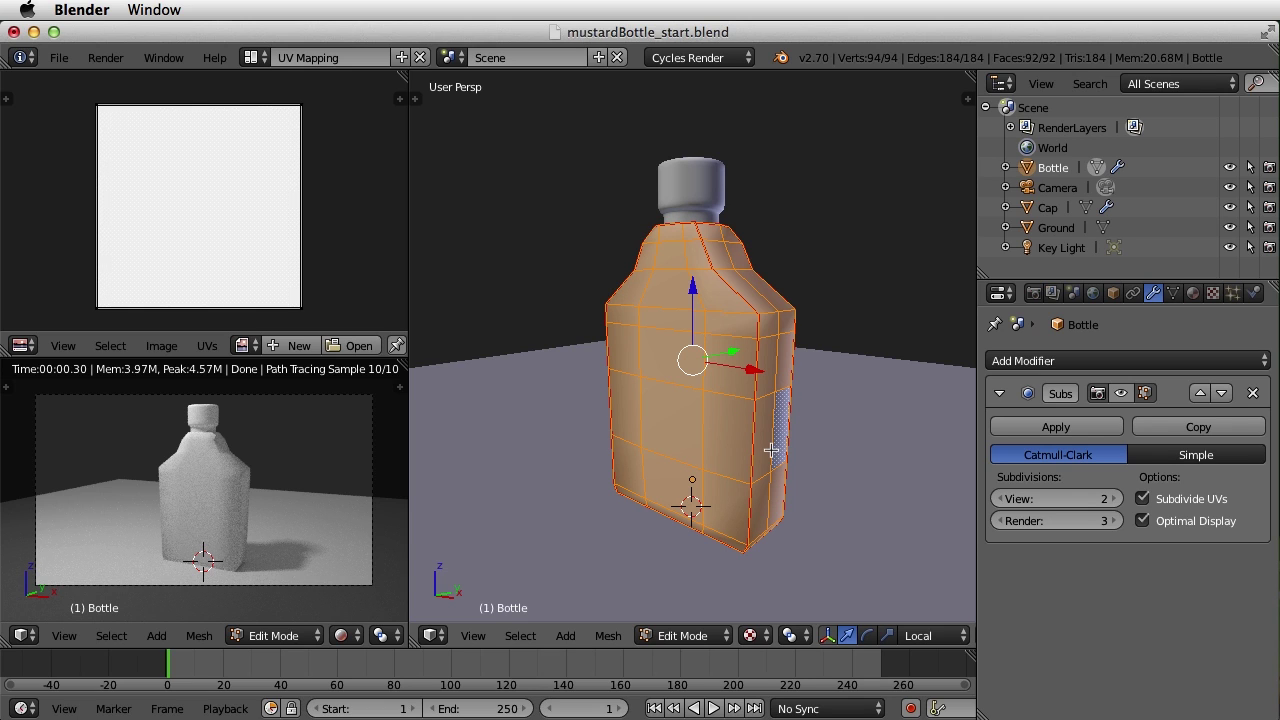
key(u)
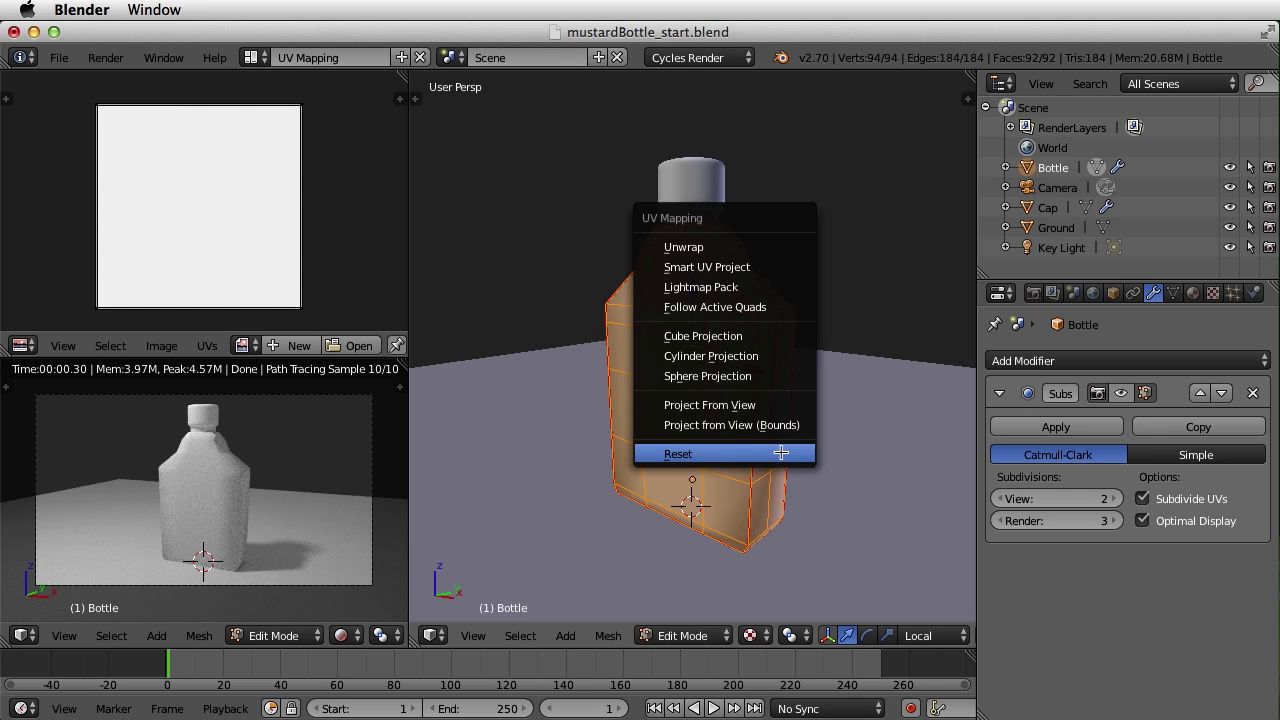
click(719, 247)
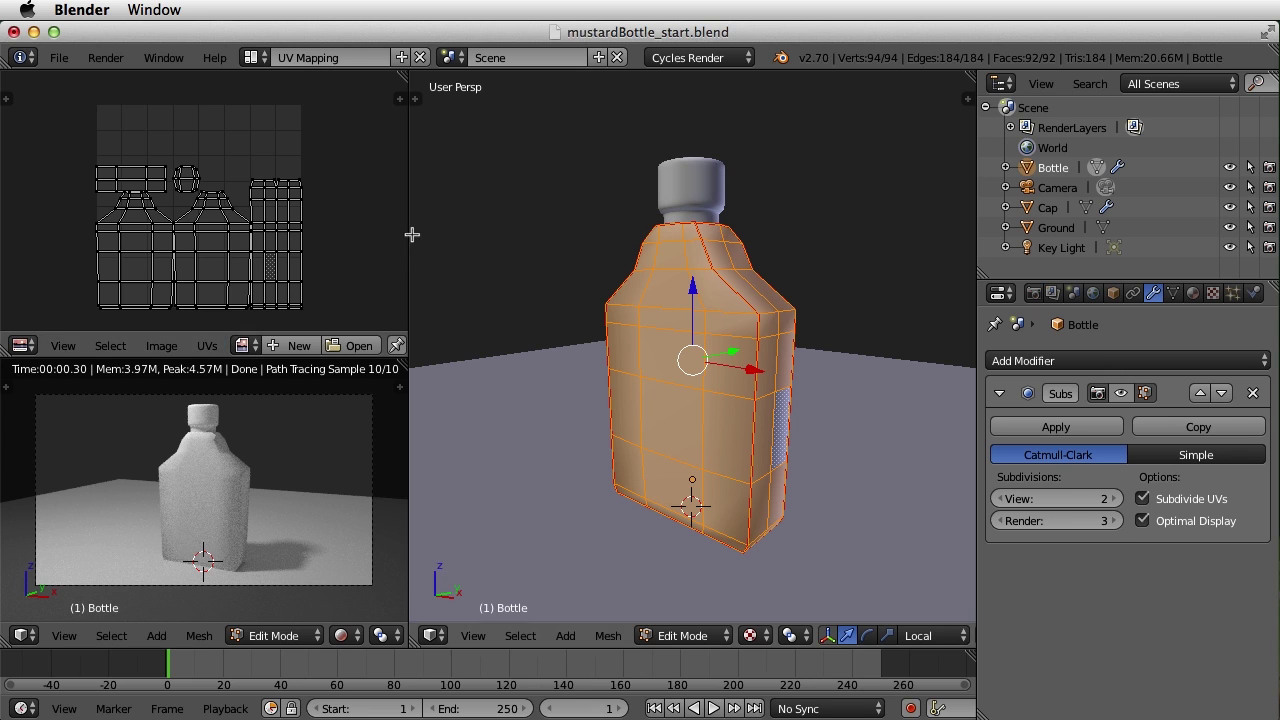
- Resize the editor areas so the UV layout view is larger
drag(409, 241, 612, 262)
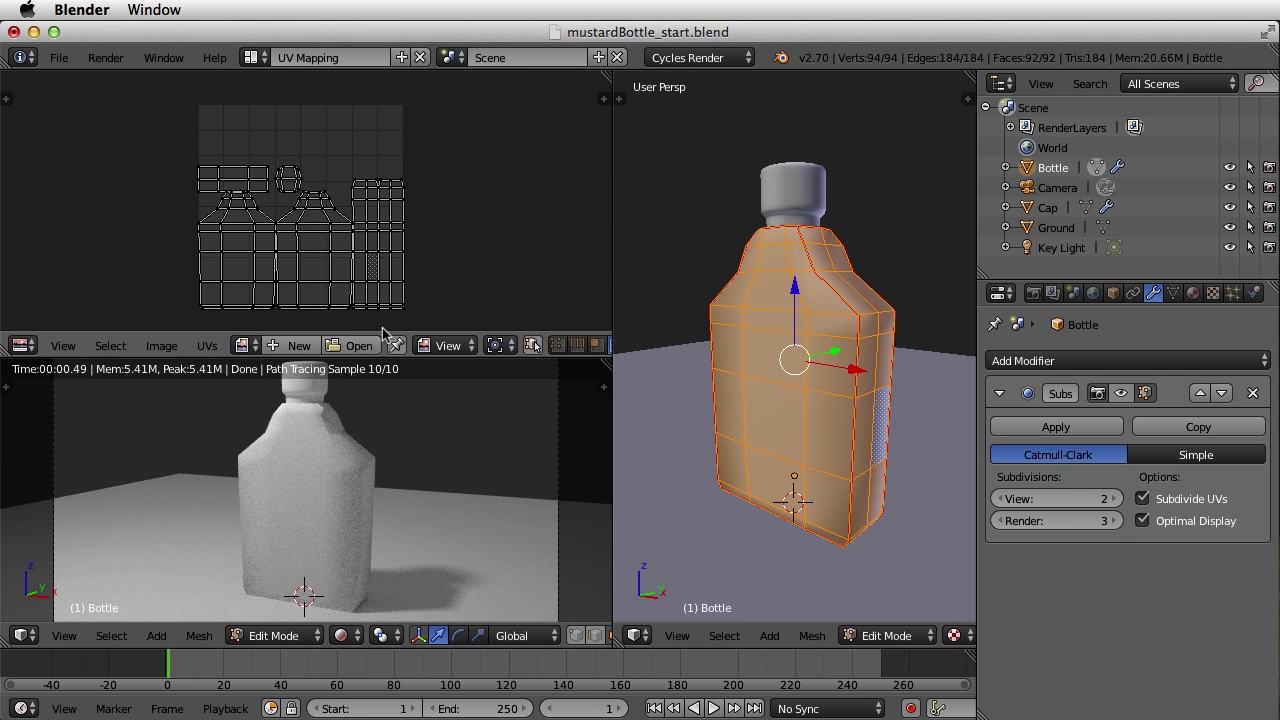
drag(384, 334, 379, 423)
drag(395, 345, 394, 320)
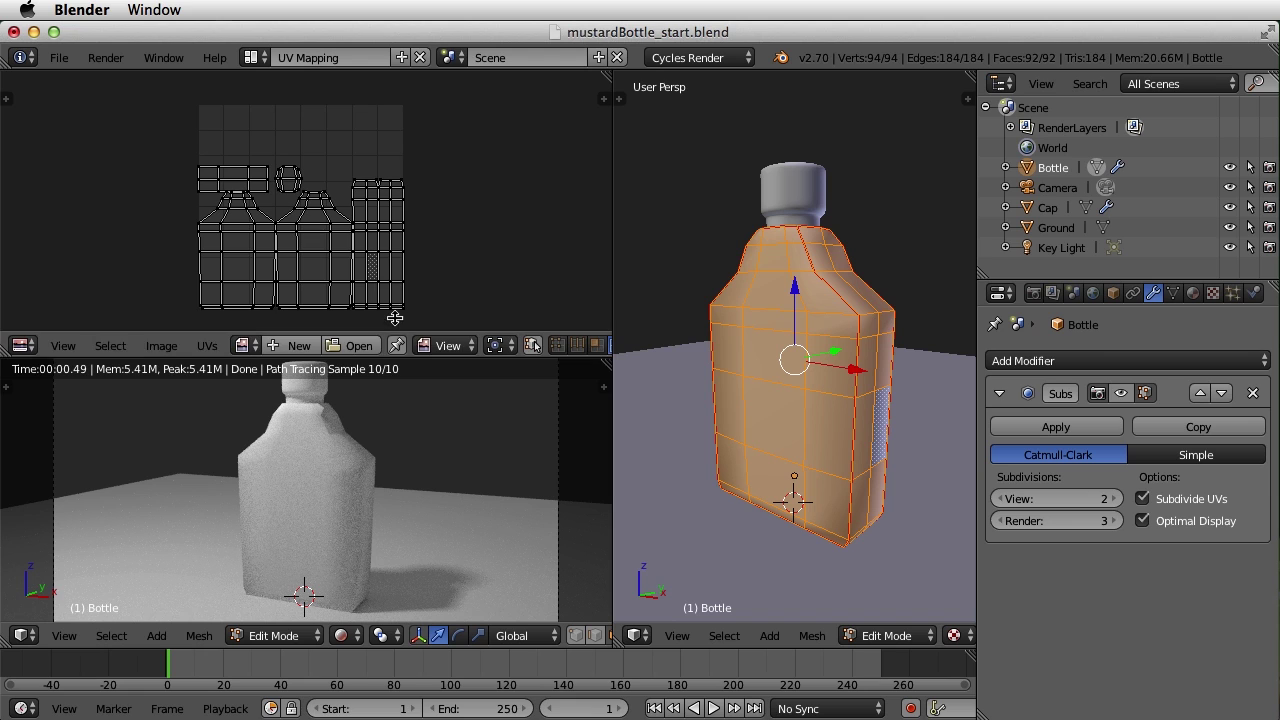
click(382, 403)
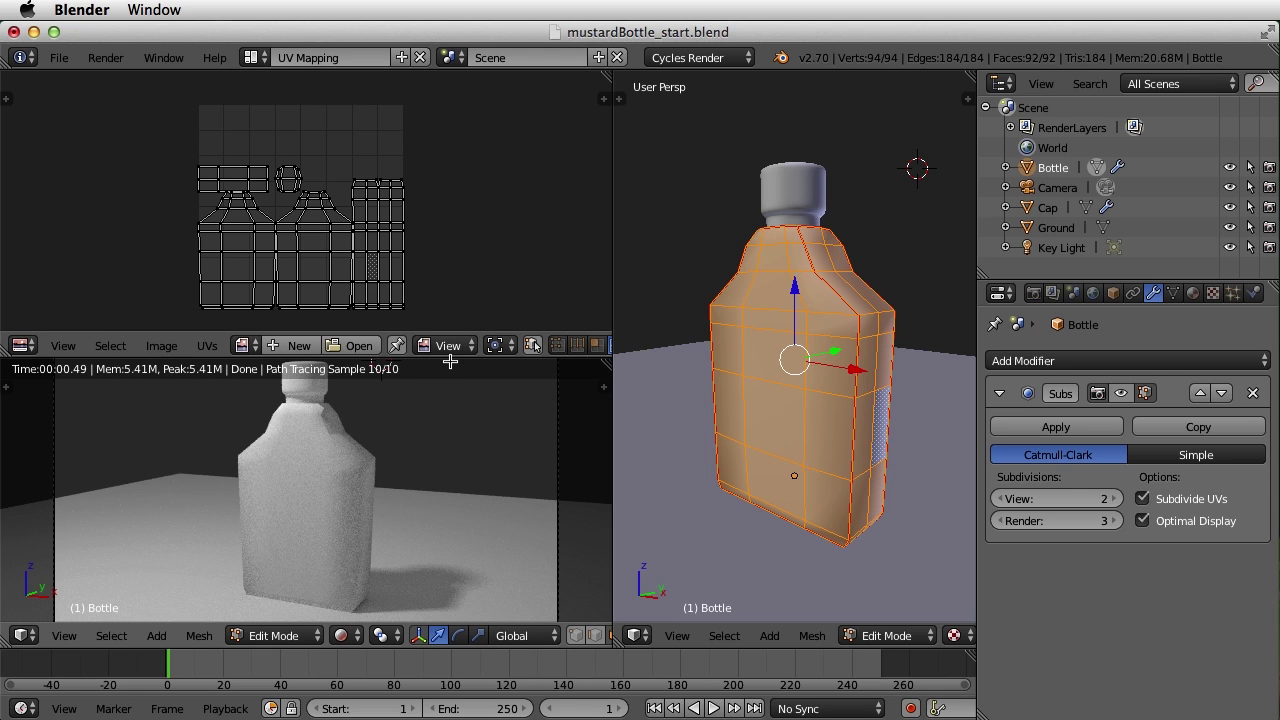
drag(450, 362, 453, 600)
scroll(436, 461, up, 3)
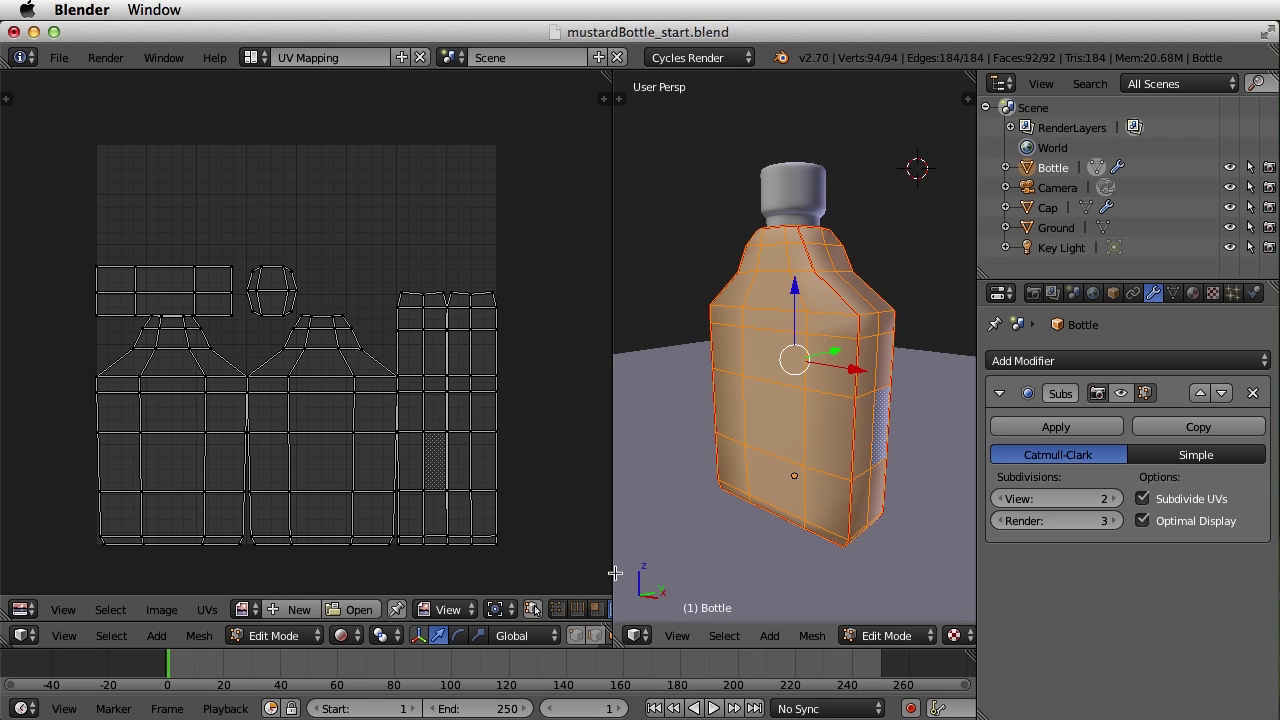
drag(614, 573, 657, 578)
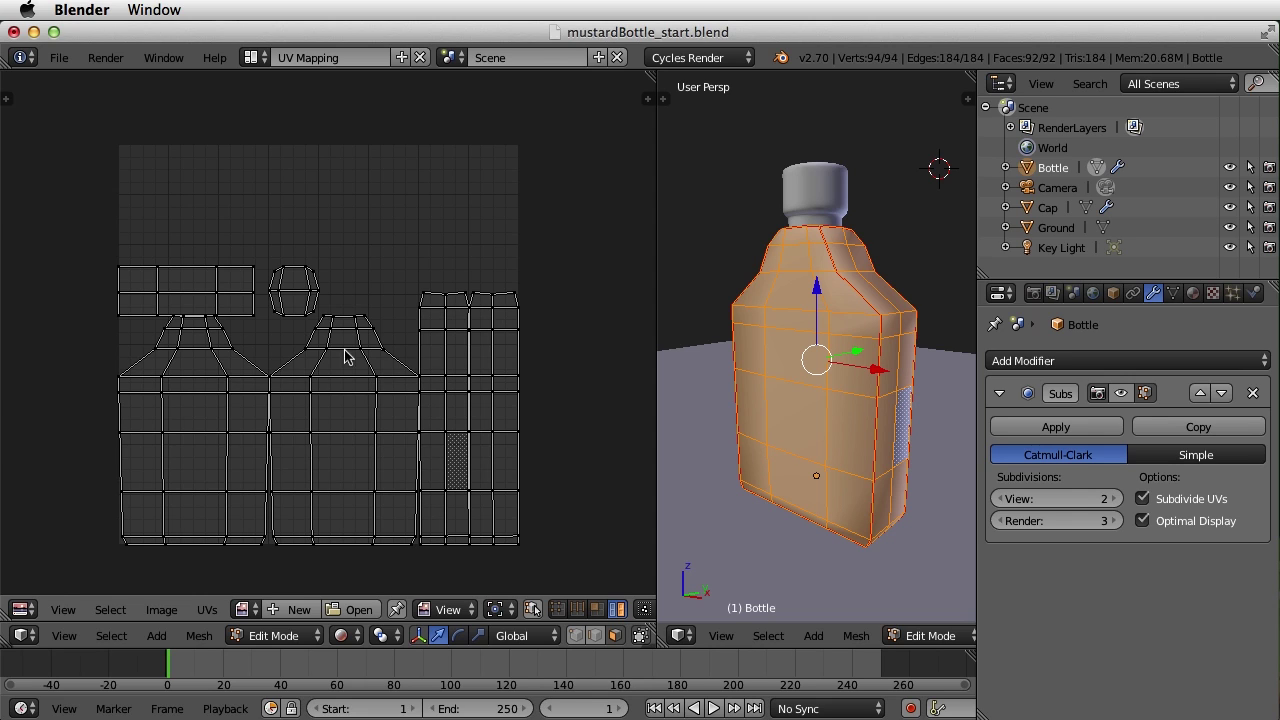
- Move the round and rectangular UV islands off to the left of the UV square
right_click(287, 289)
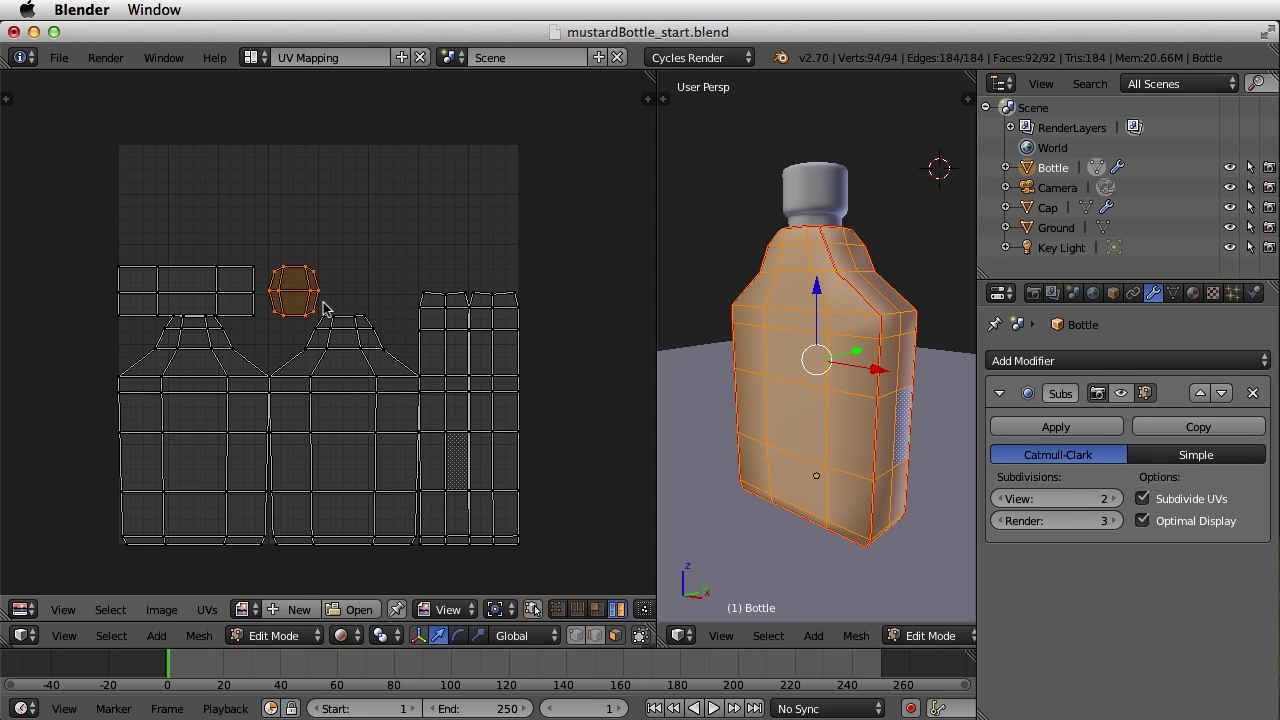
key(g)
click(85, 440)
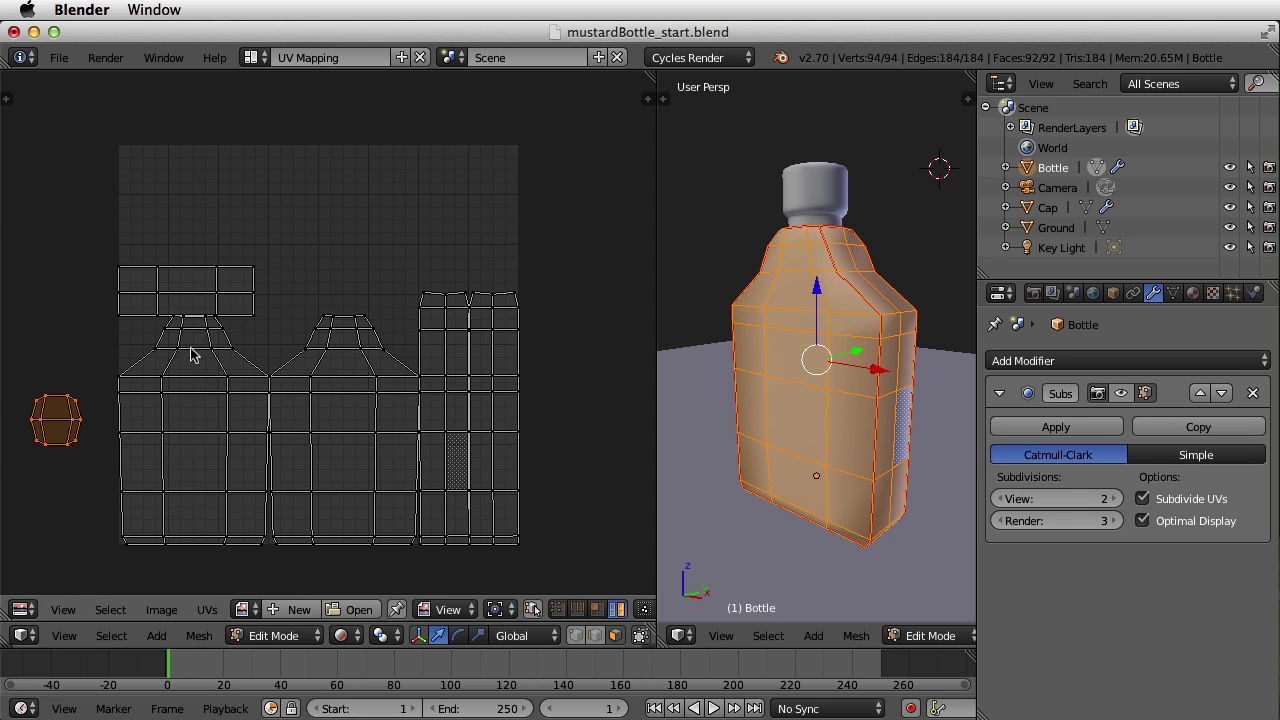
right_click(221, 298)
key(g)
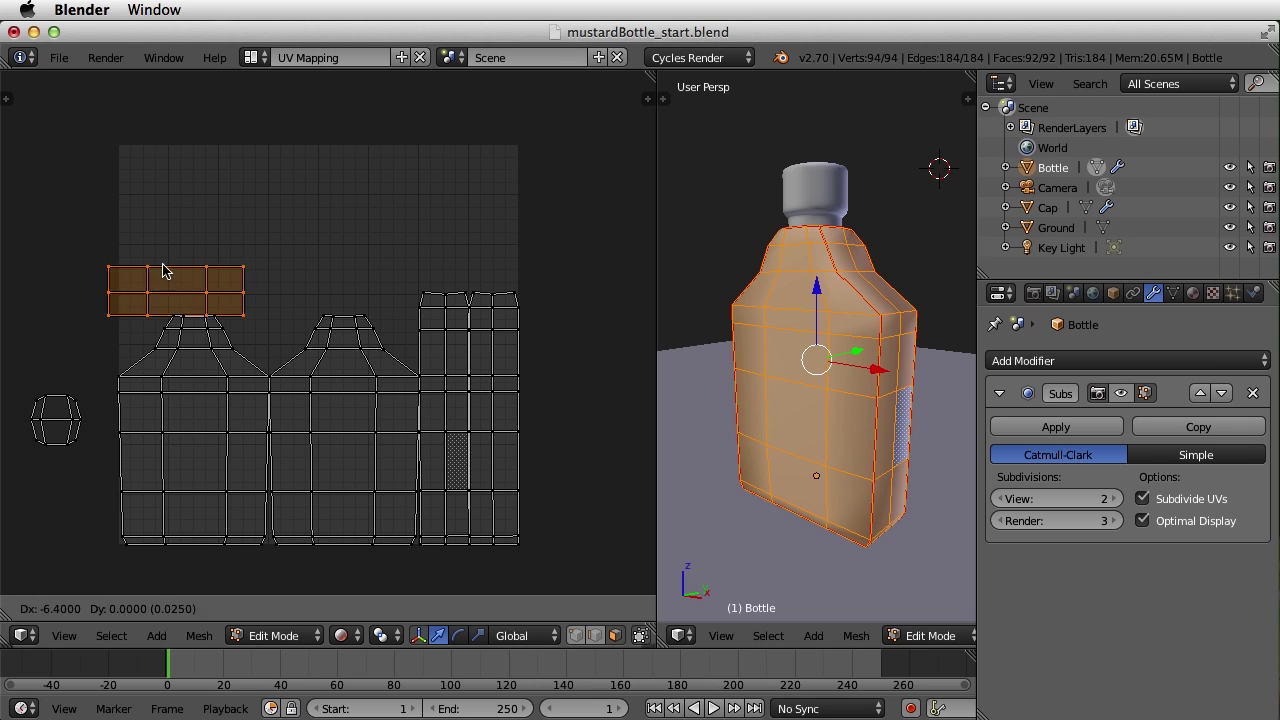
click(72, 261)
scroll(403, 333, down, 3)
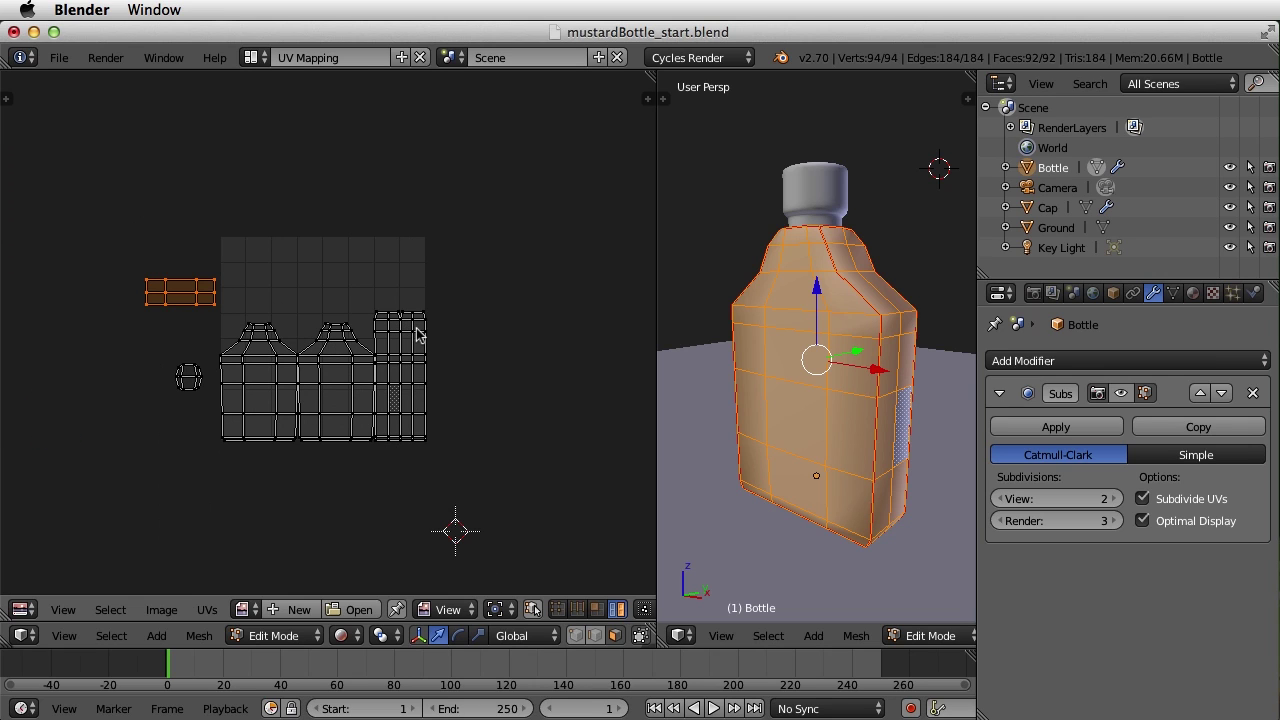
- Move the two narrow side strip islands below right of the square
right_click(416, 337)
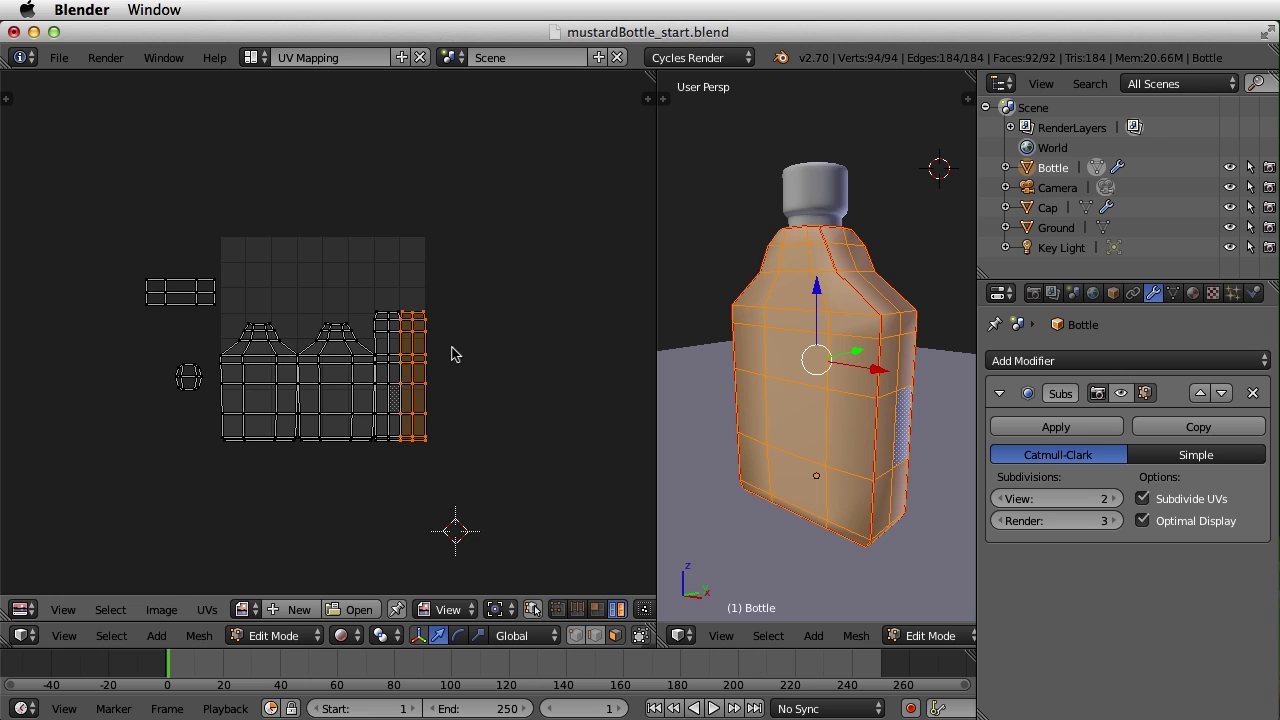
key(g)
click(609, 460)
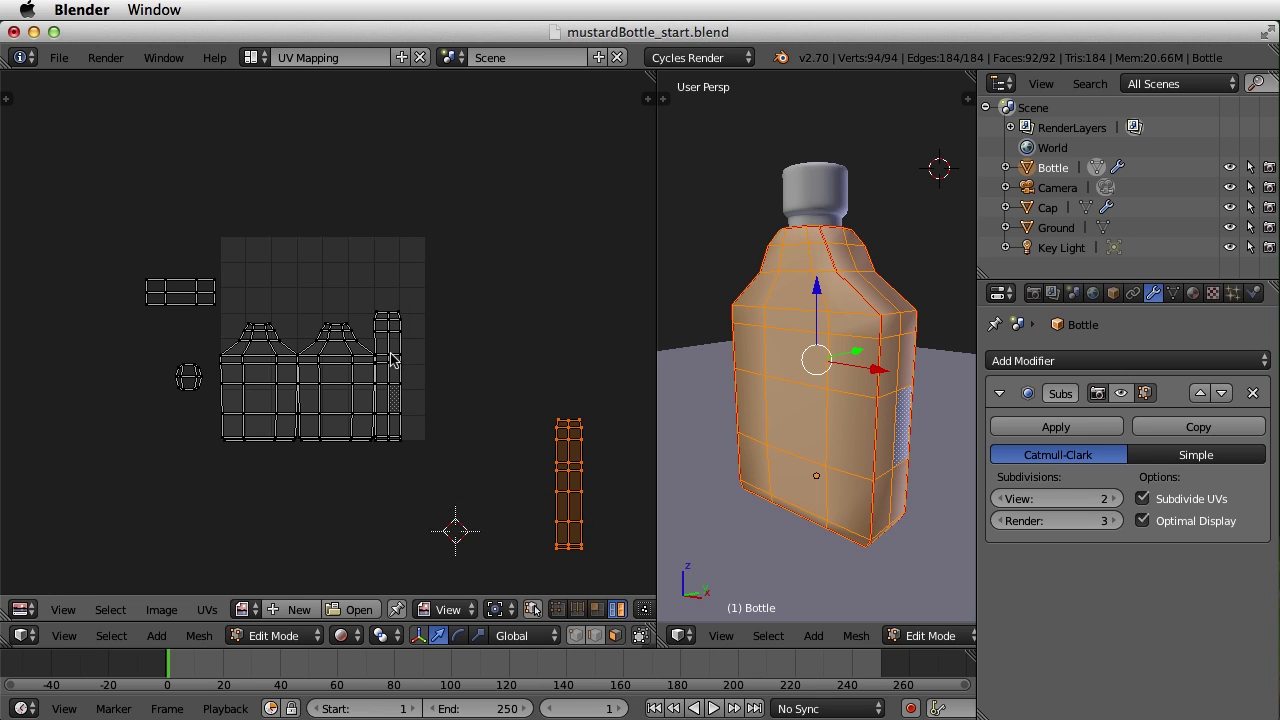
right_click(390, 360)
key(g)
click(389, 365)
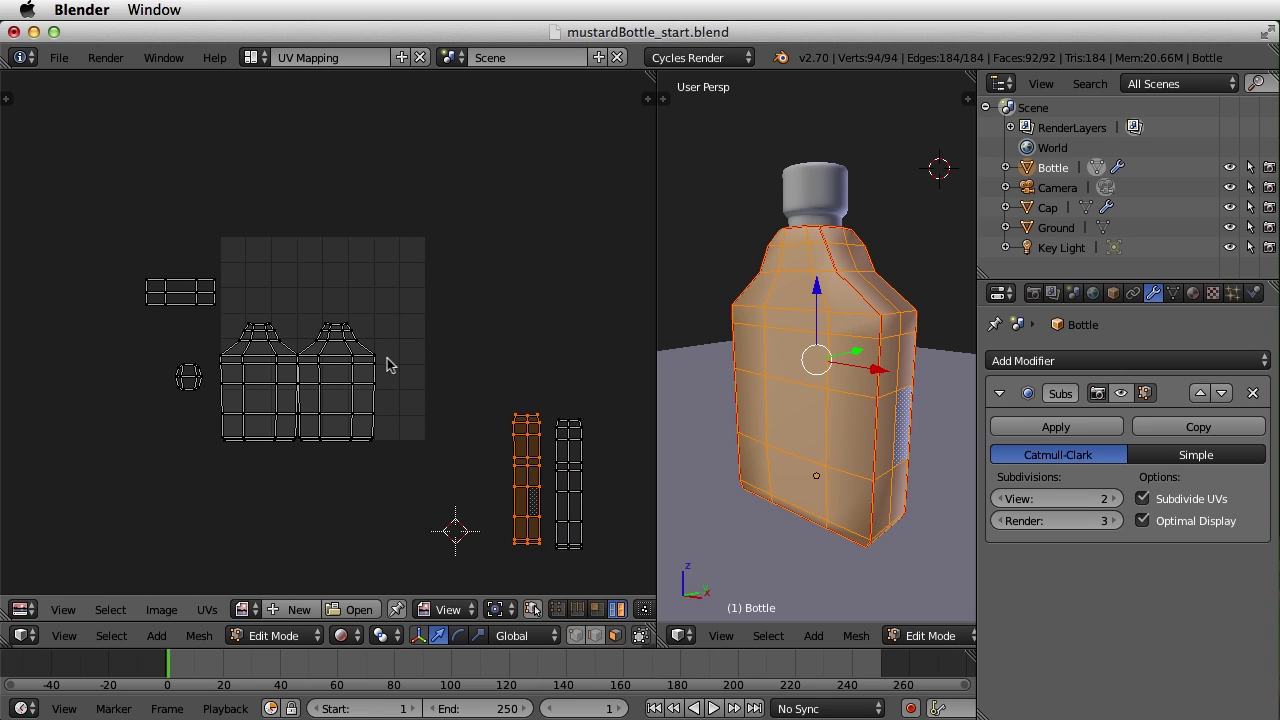
- Place both bottle-shaped islands side by side below the UV square
right_click(337, 368)
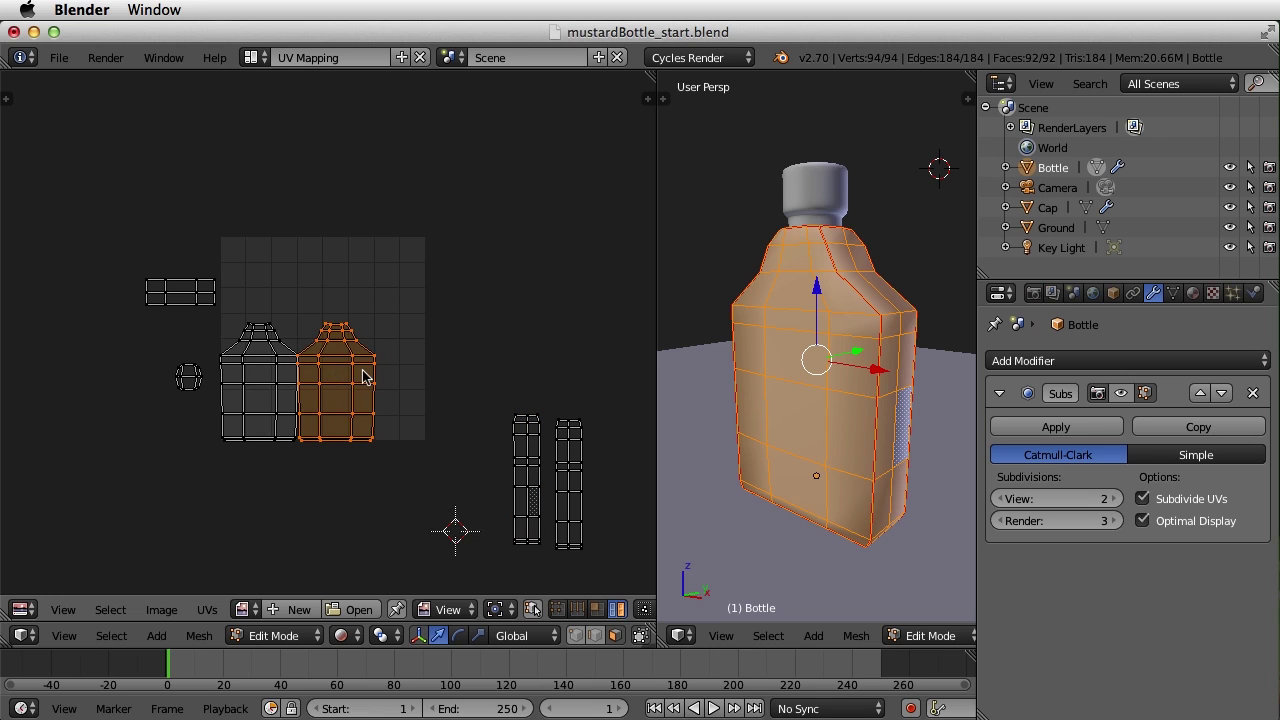
key(g)
click(394, 511)
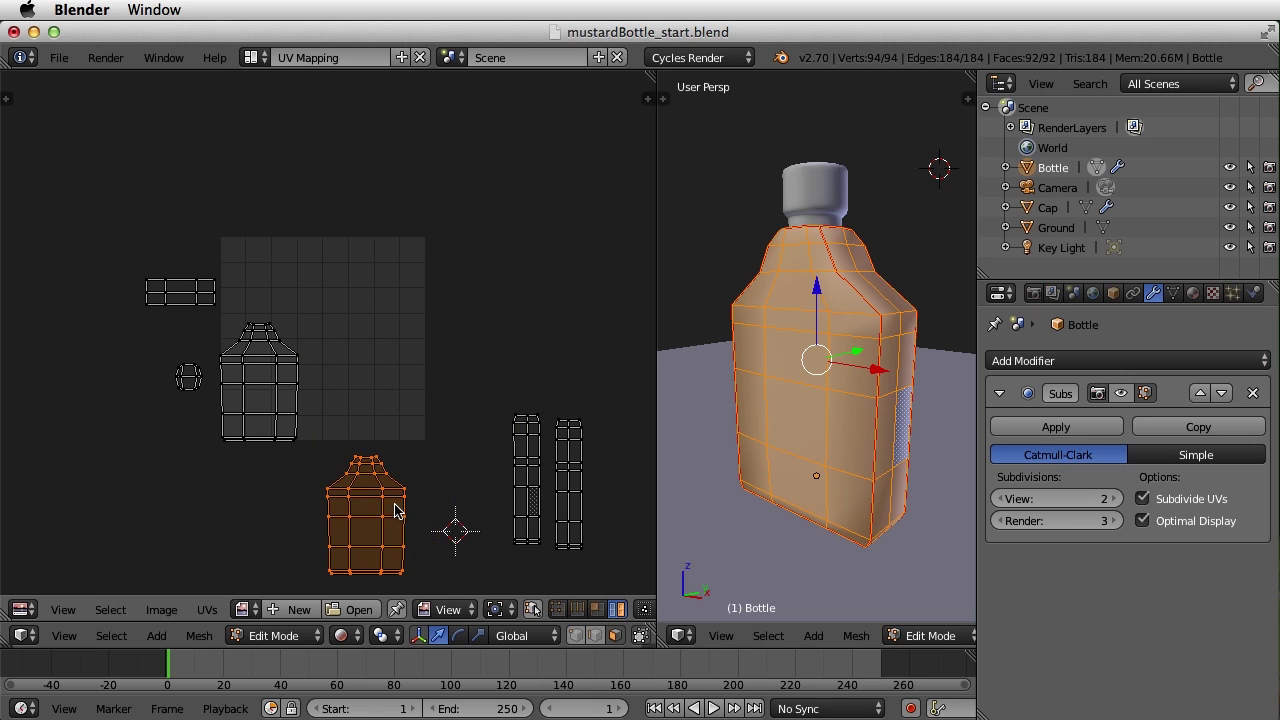
right_click(278, 390)
key(g)
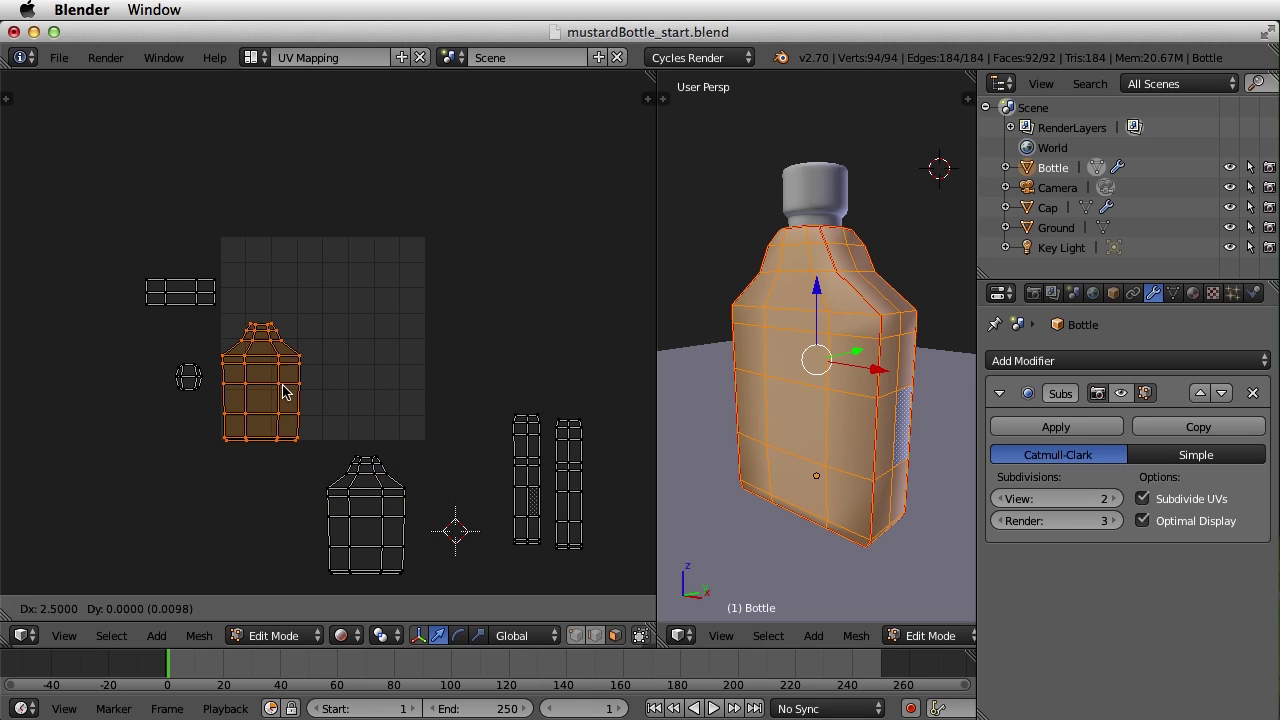
click(288, 522)
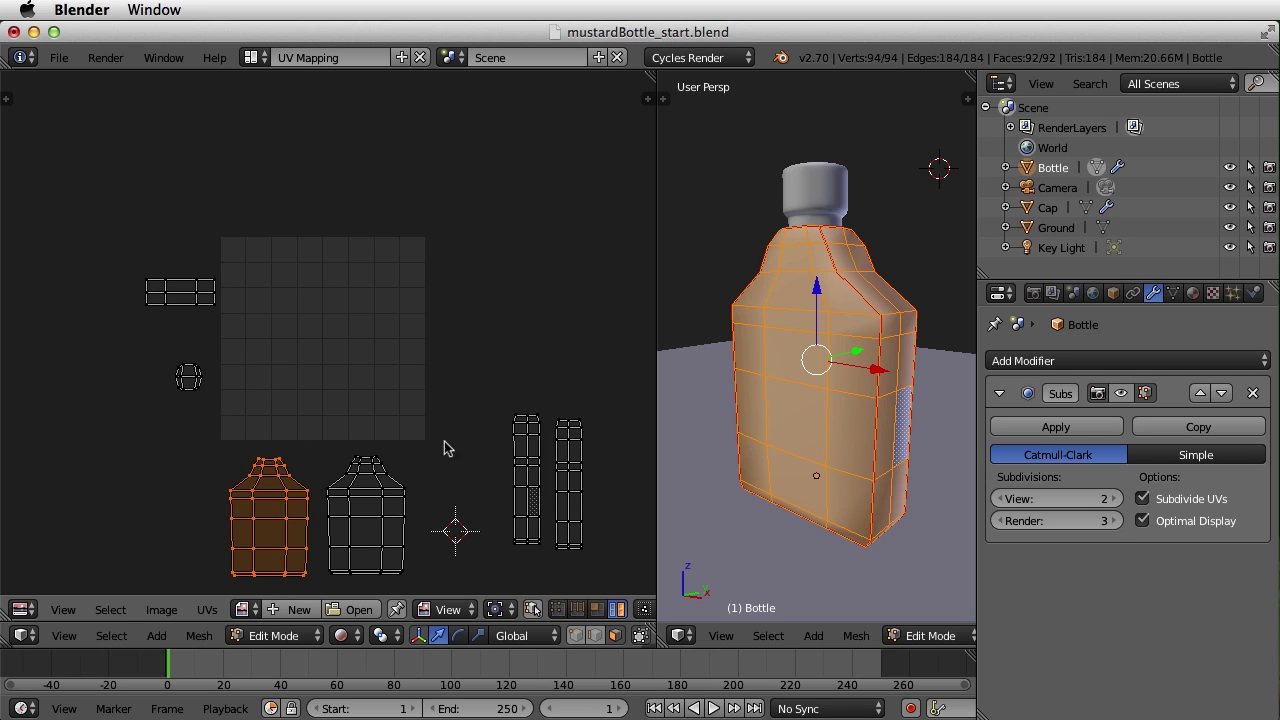
middle_drag(466, 451, 420, 363)
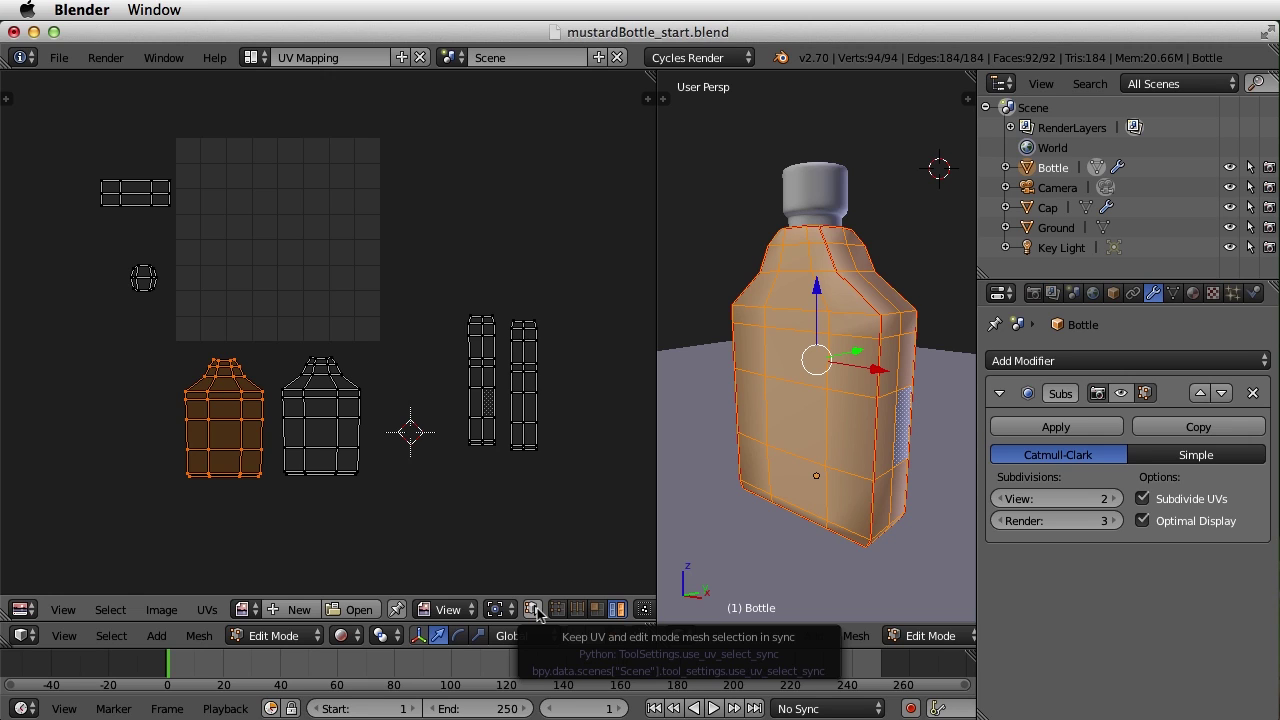
- Enable UV Sync Selection, switch to face select and pick one face on the bottle's front
click(533, 610)
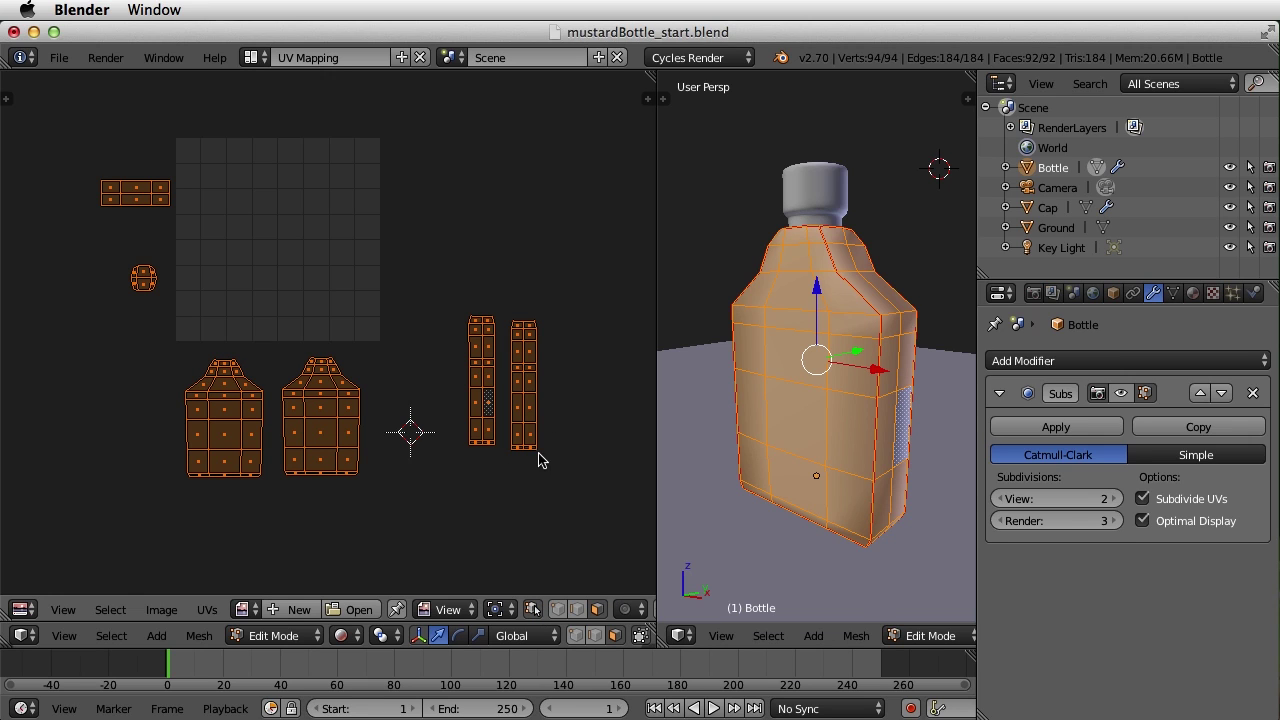
key(ctrl+Tab)
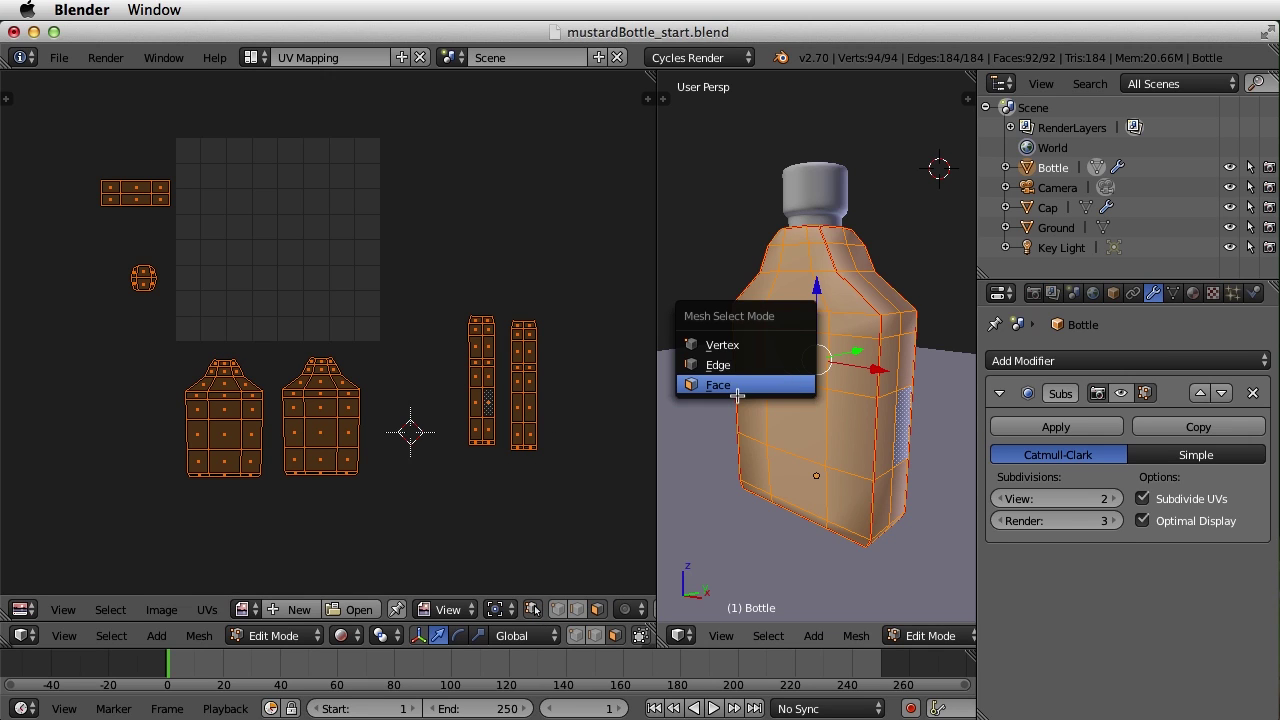
click(743, 385)
right_click(790, 419)
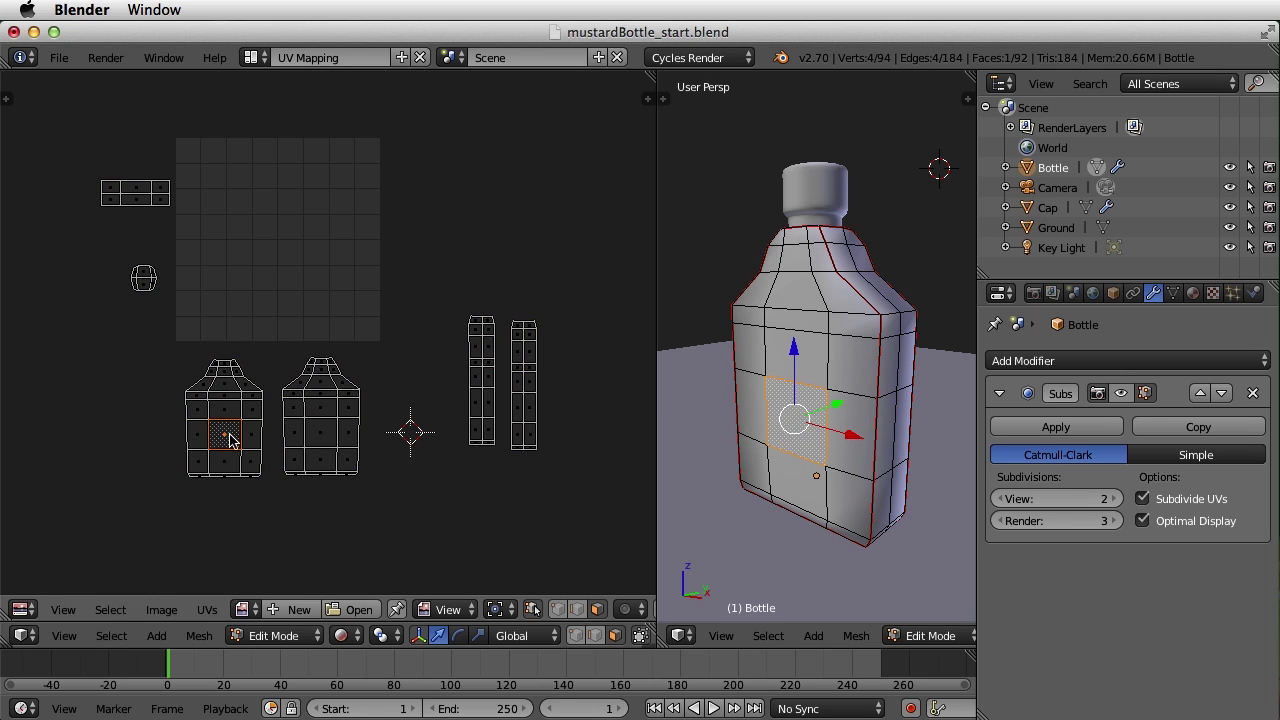
scroll(300, 456, up, 2)
scroll(360, 468, down, 1)
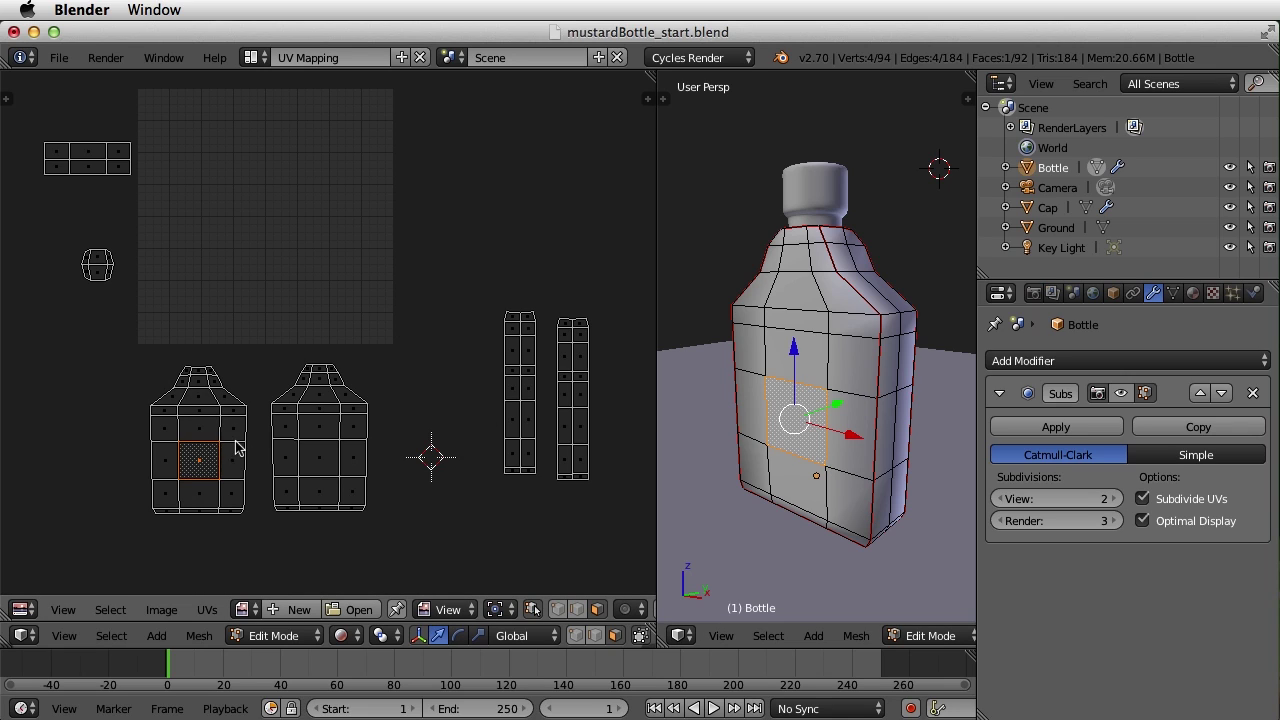
- Box-select the back bottle island and move it to the far left
key(b)
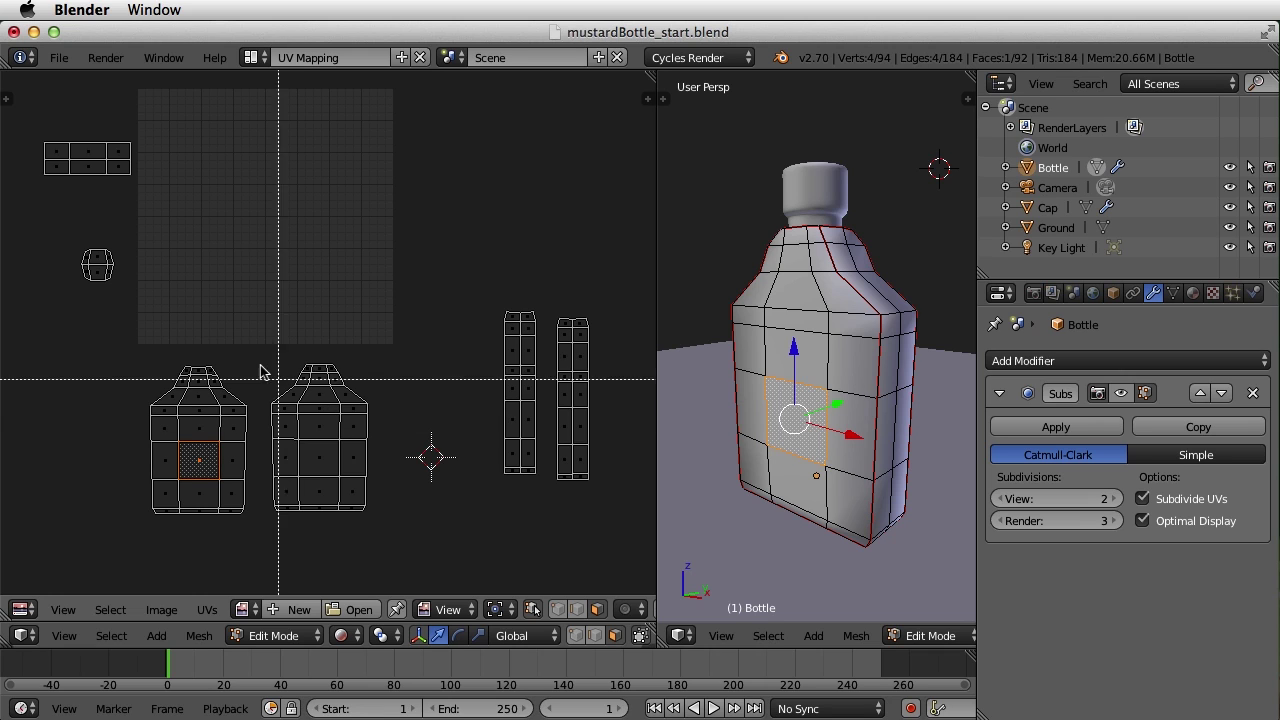
drag(258, 348, 407, 550)
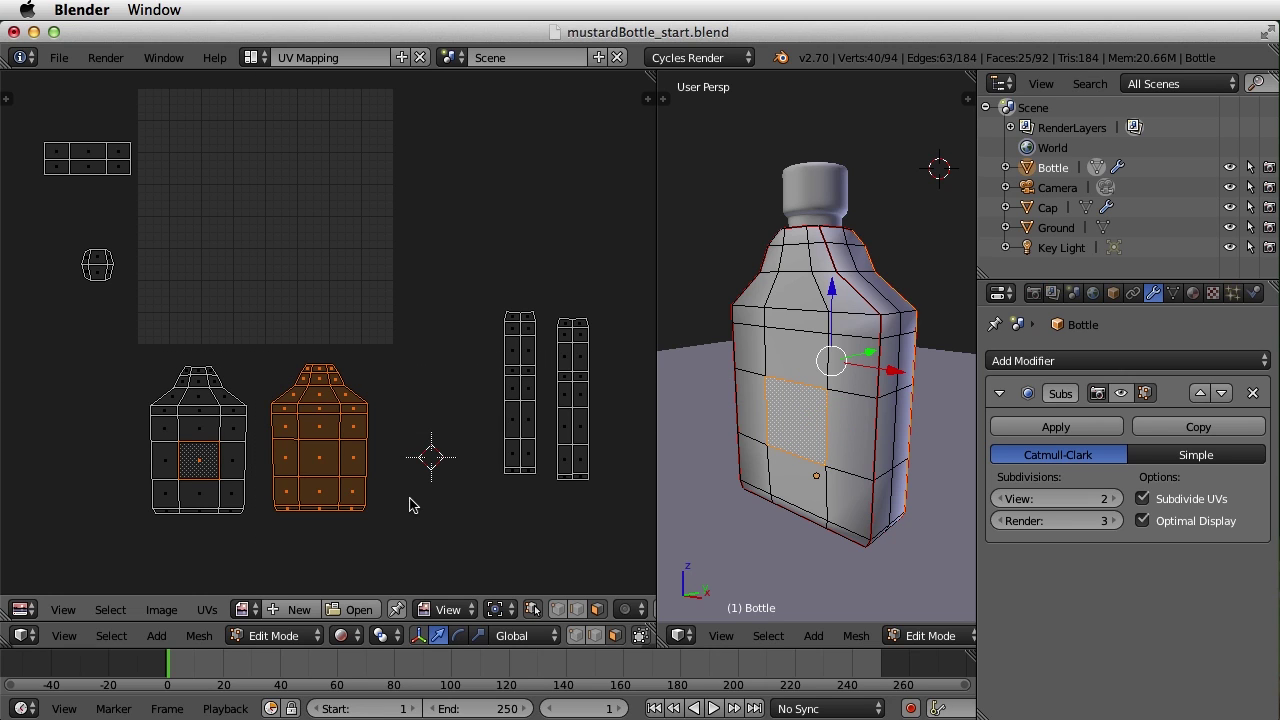
key(g)
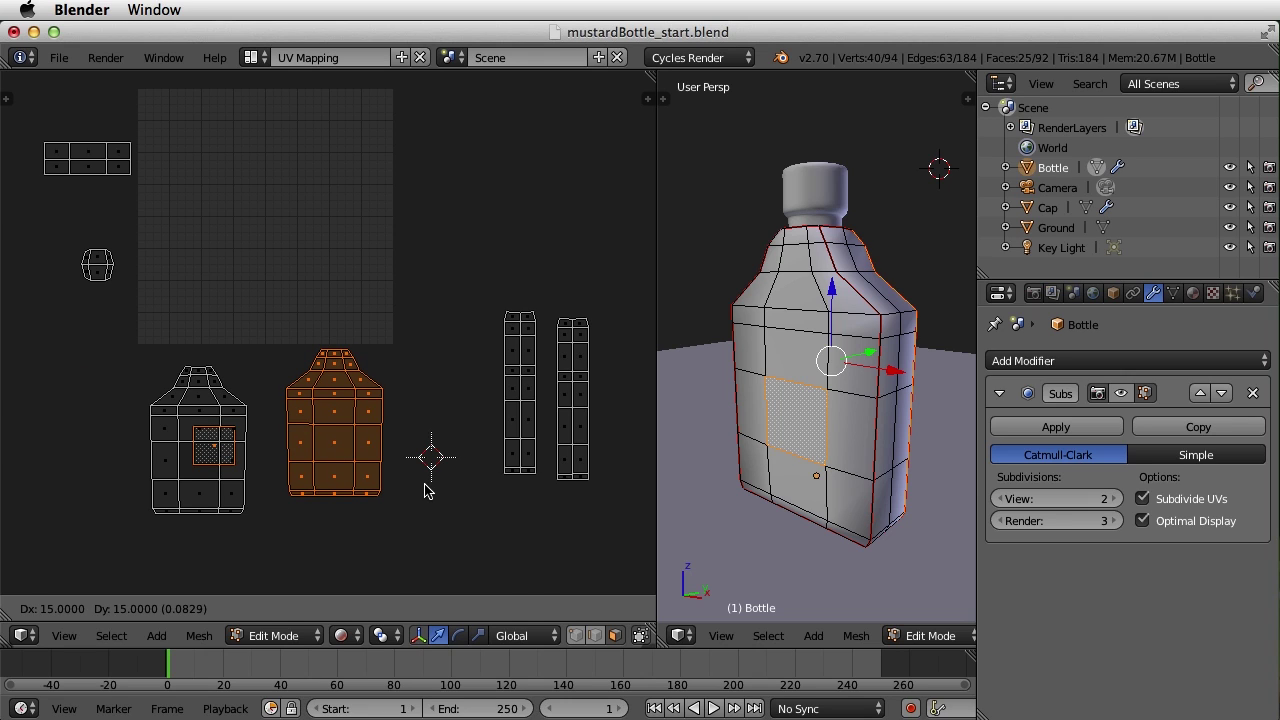
key(Escape)
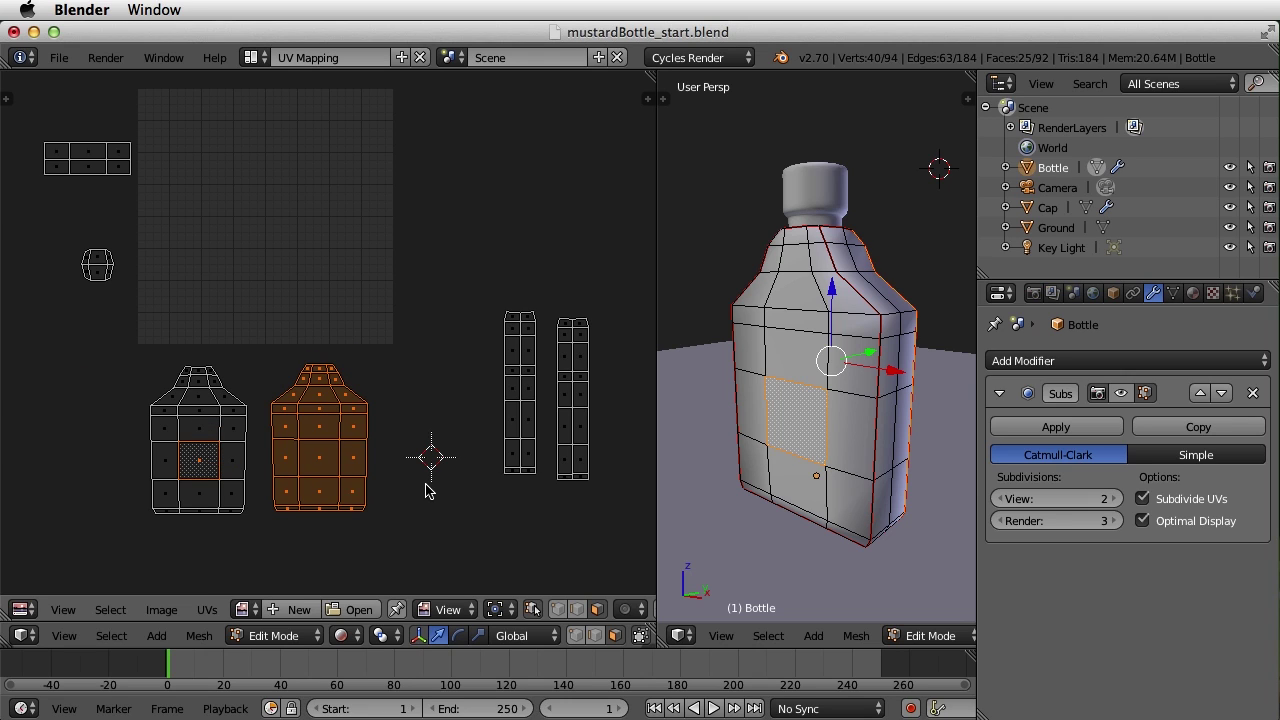
shift+right_click(200, 456)
key(g)
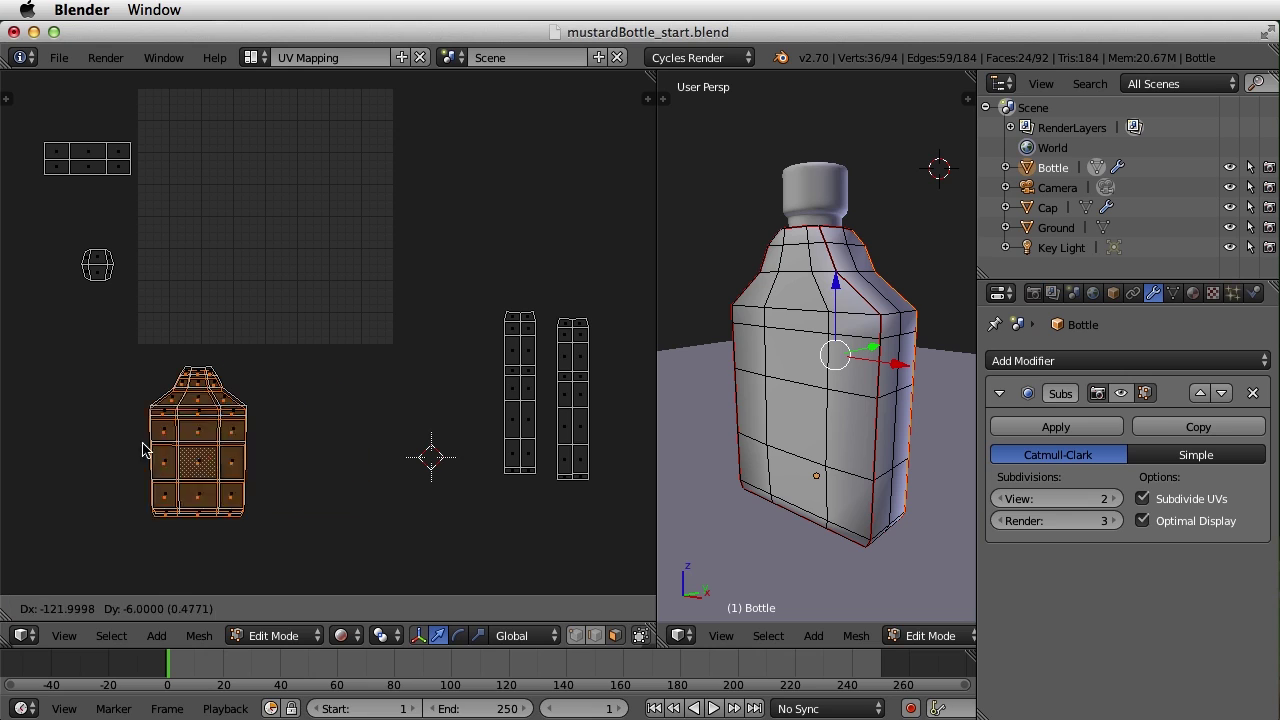
click(70, 444)
- Move the front bottle island toward the middle, then box-select a side strip
right_click(198, 430)
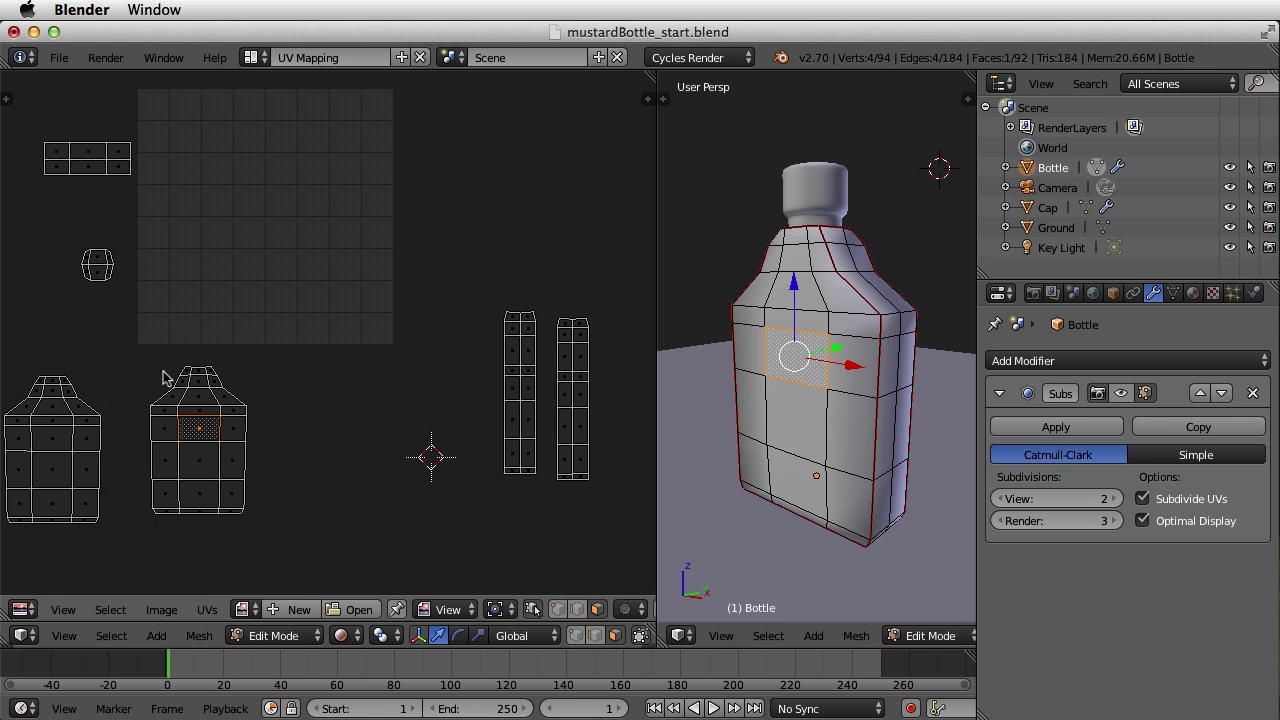
key(b)
drag(125, 344, 287, 556)
key(g)
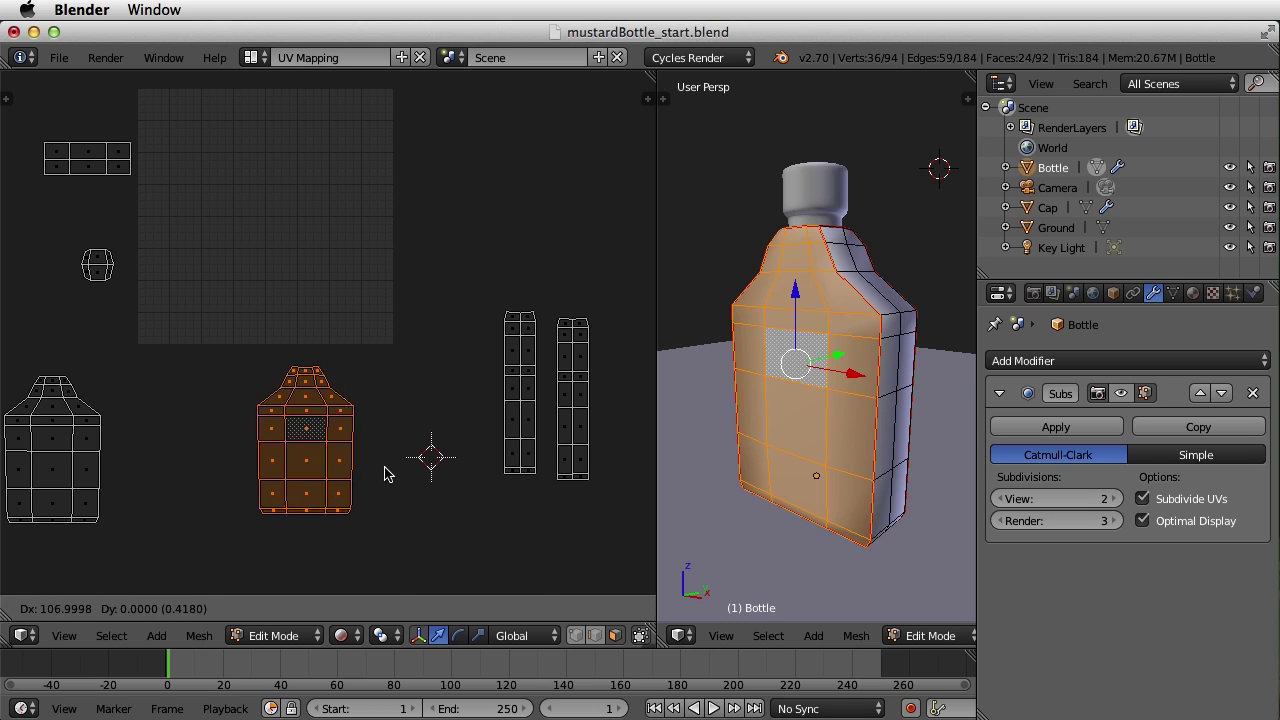
click(400, 476)
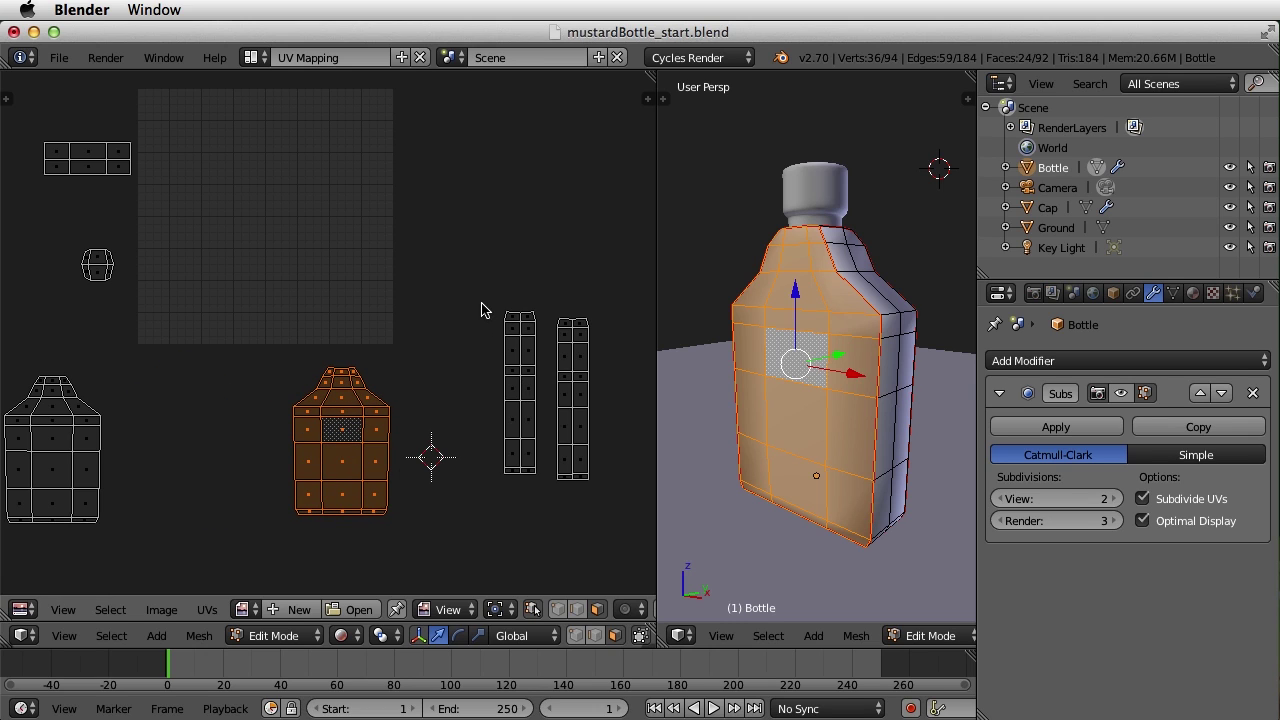
key(b)
drag(480, 294, 556, 520)
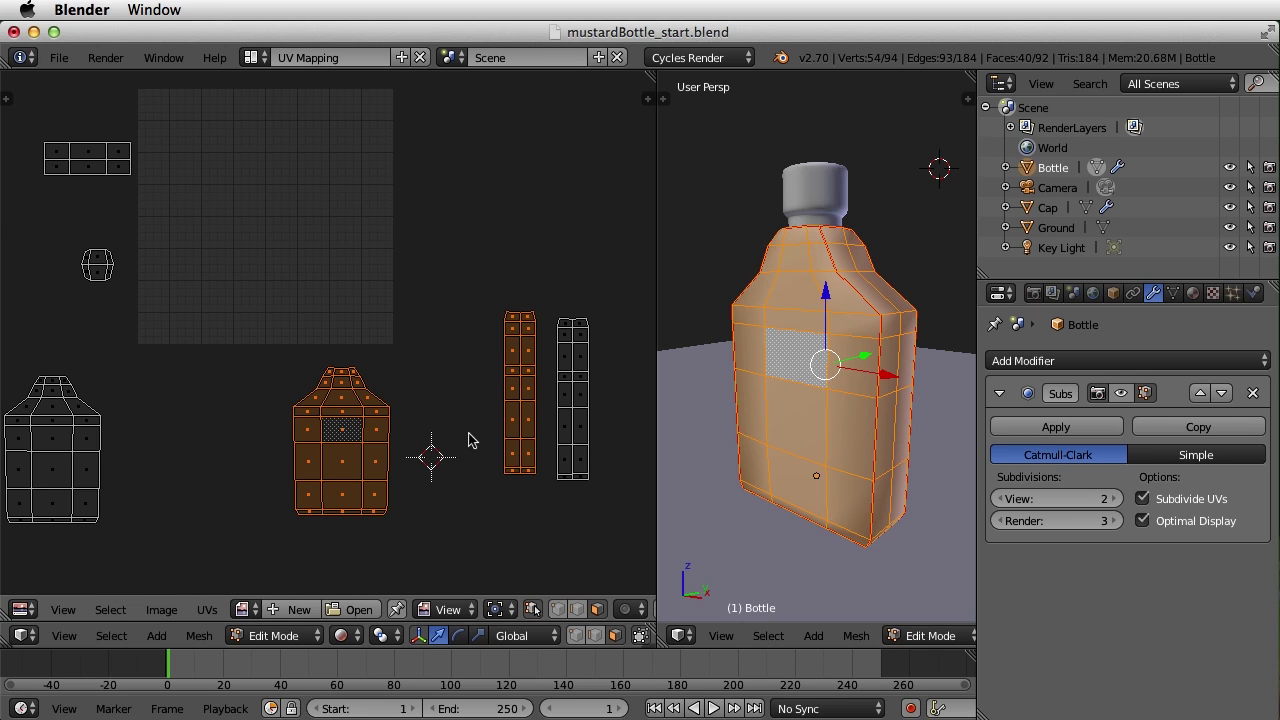
- Place the left side strip island next to the front bottle island
key(a)
key(b)
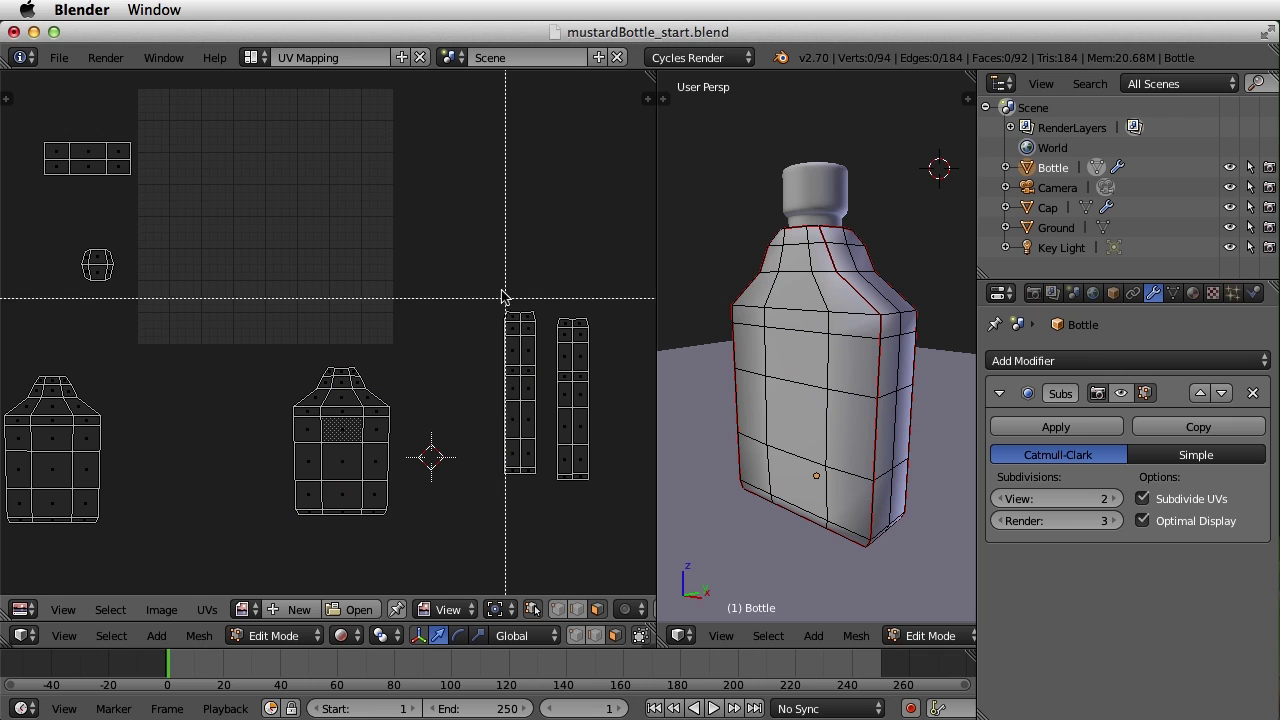
drag(505, 297, 540, 490)
mouse_move(876, 465)
middle_down()
mouse_move(795, 463)
mouse_move(888, 468)
middle_up()
scroll(627, 450, up, 2)
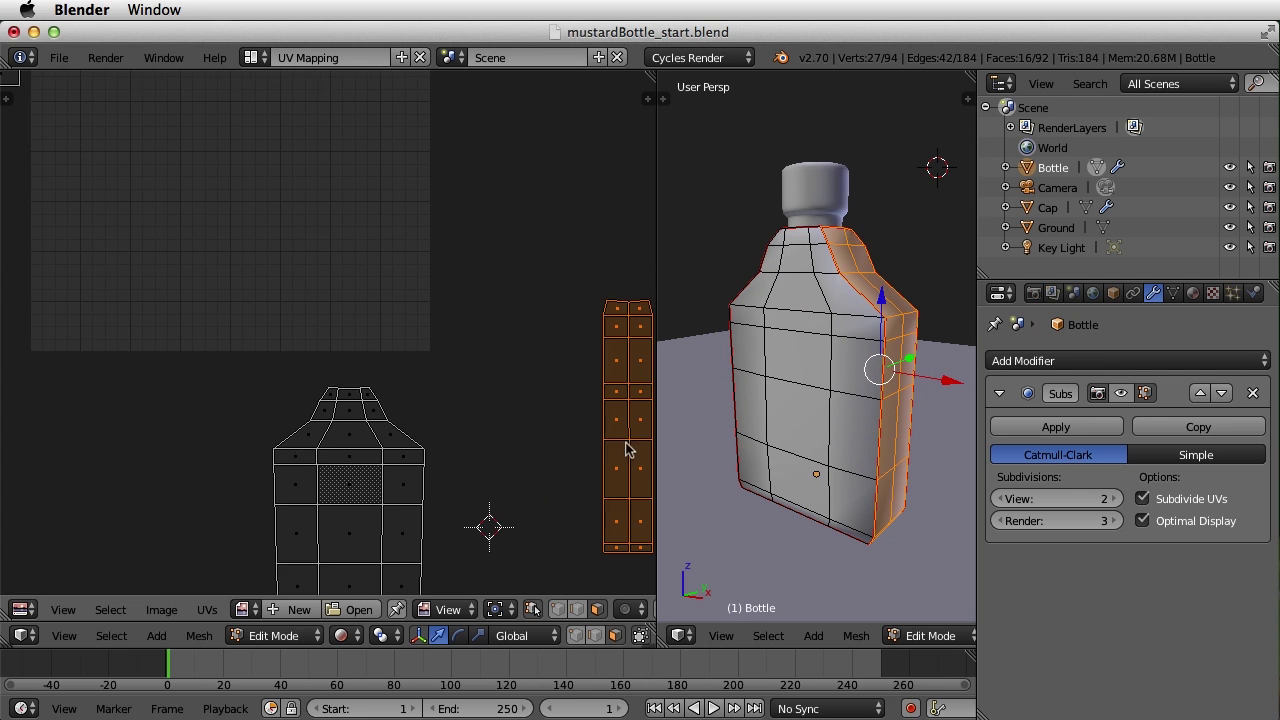
scroll(585, 437, down, 1)
middle_drag(601, 450, 548, 400)
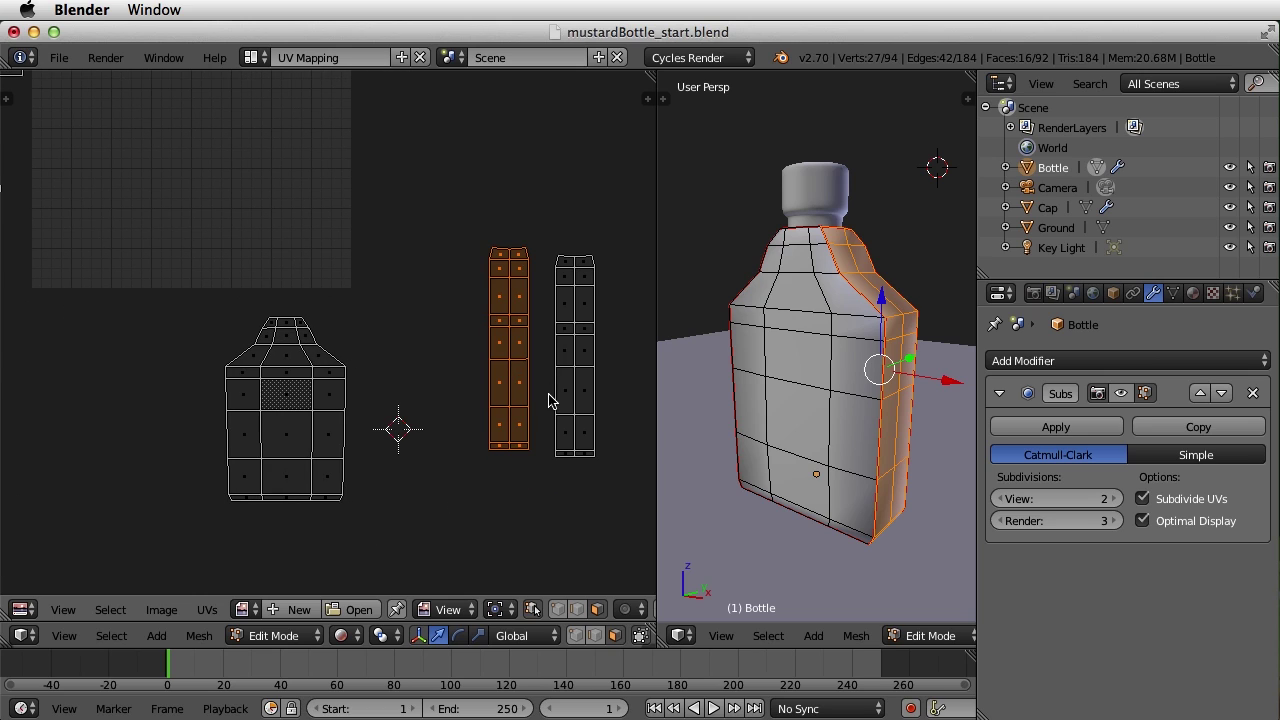
key(g)
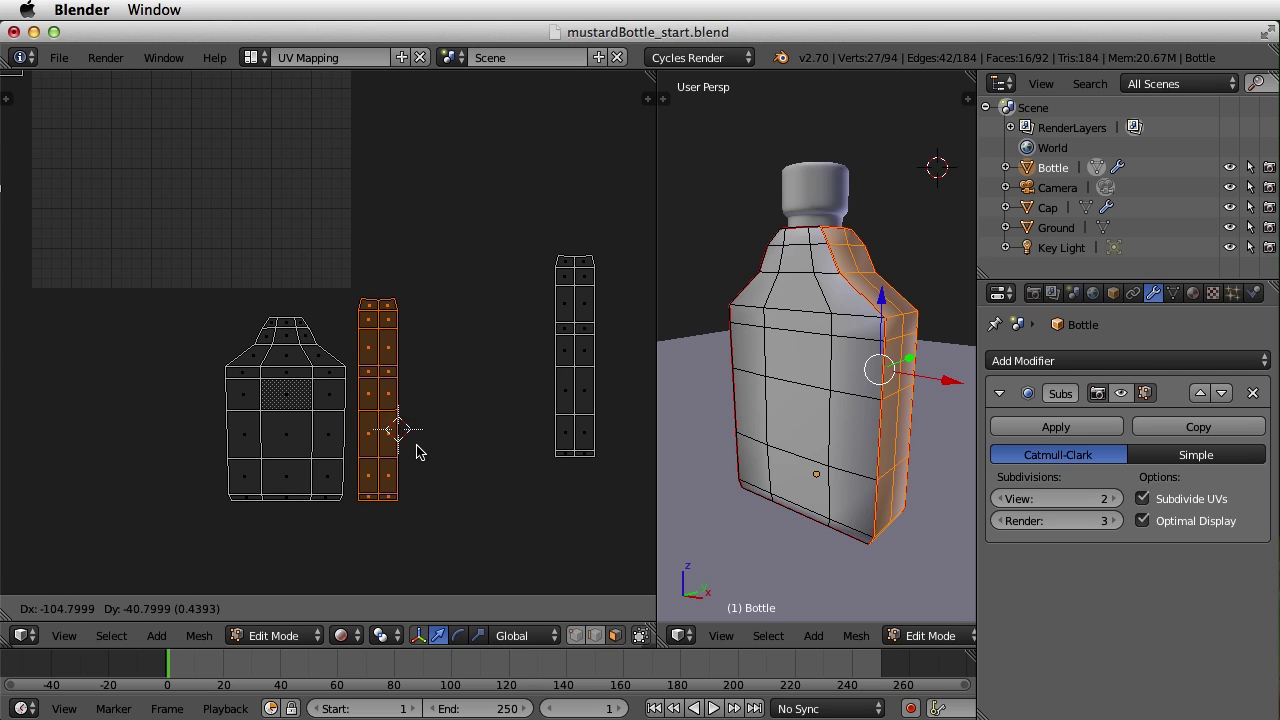
click(412, 450)
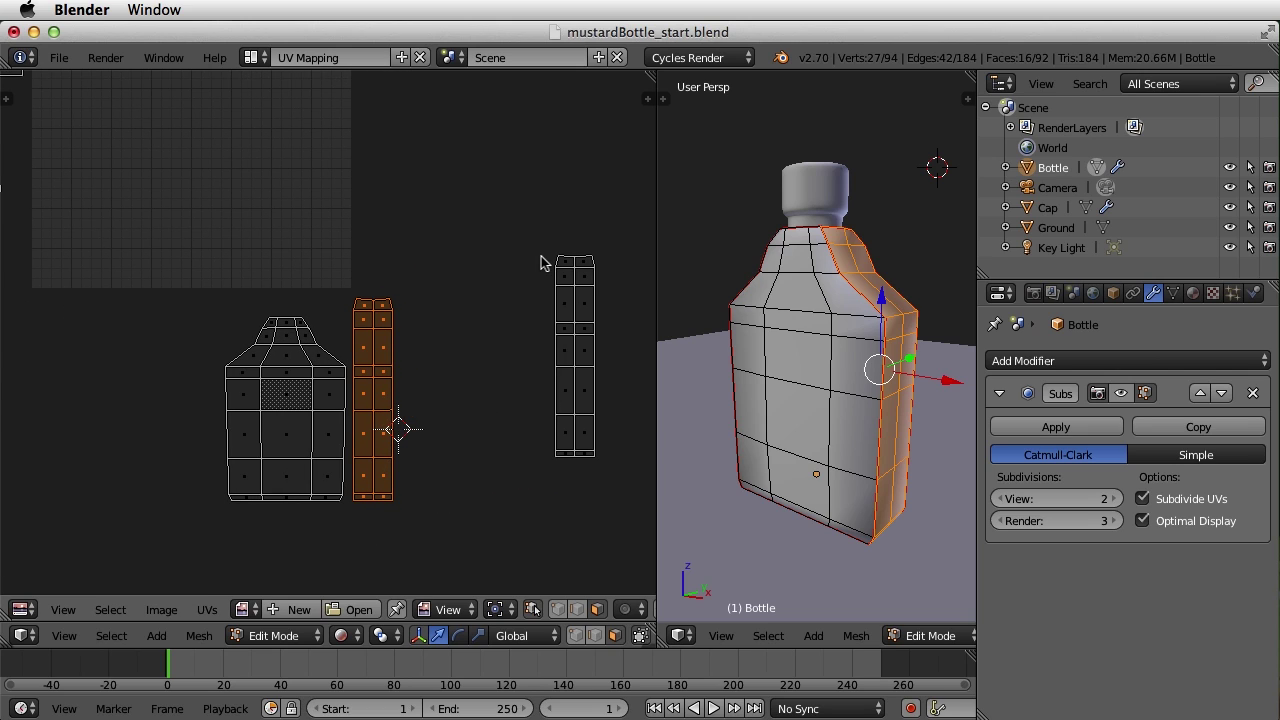
- Move the right side strip island beside the bottle panel
key(a)
key(b)
drag(514, 236, 624, 466)
key(g)
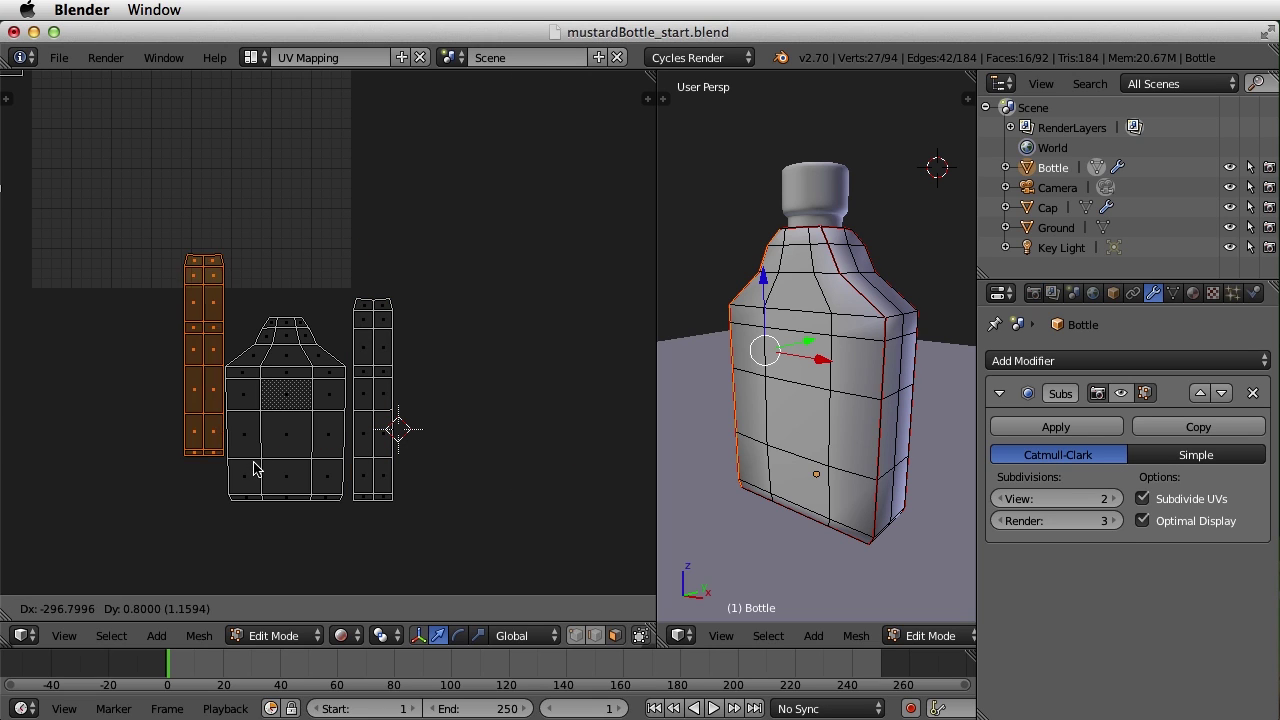
click(247, 508)
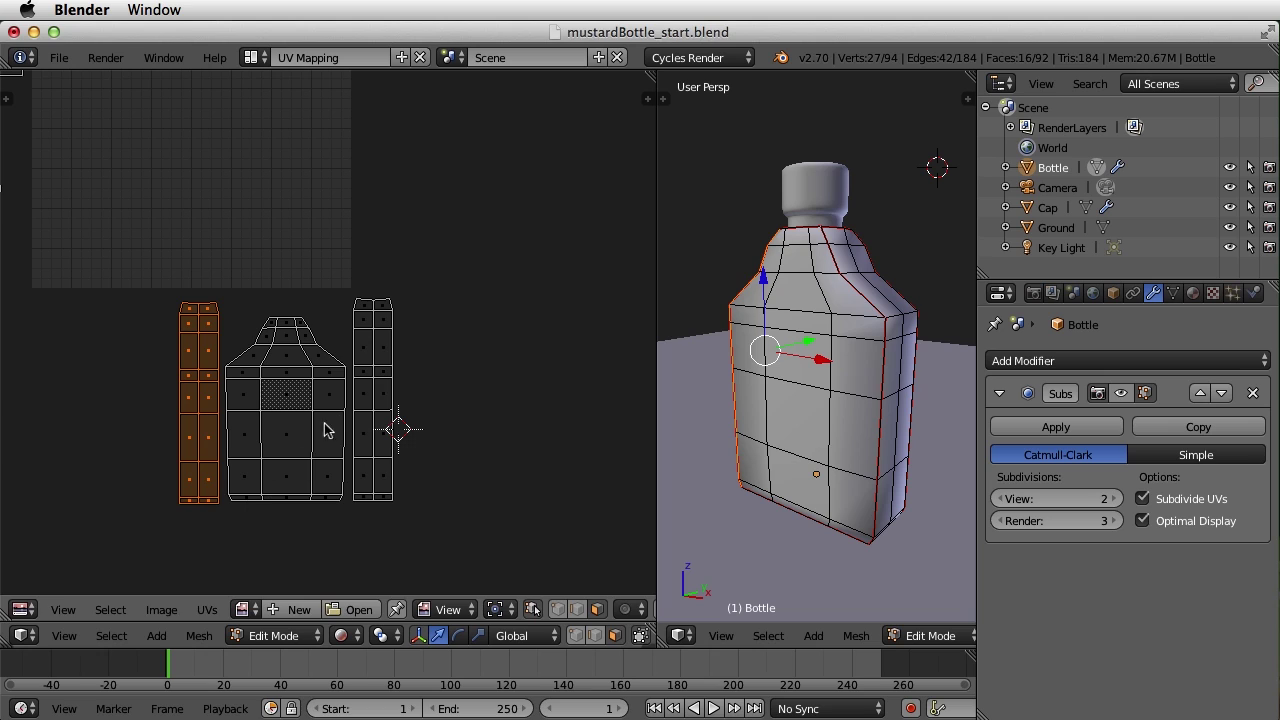
scroll(410, 392, down, 2)
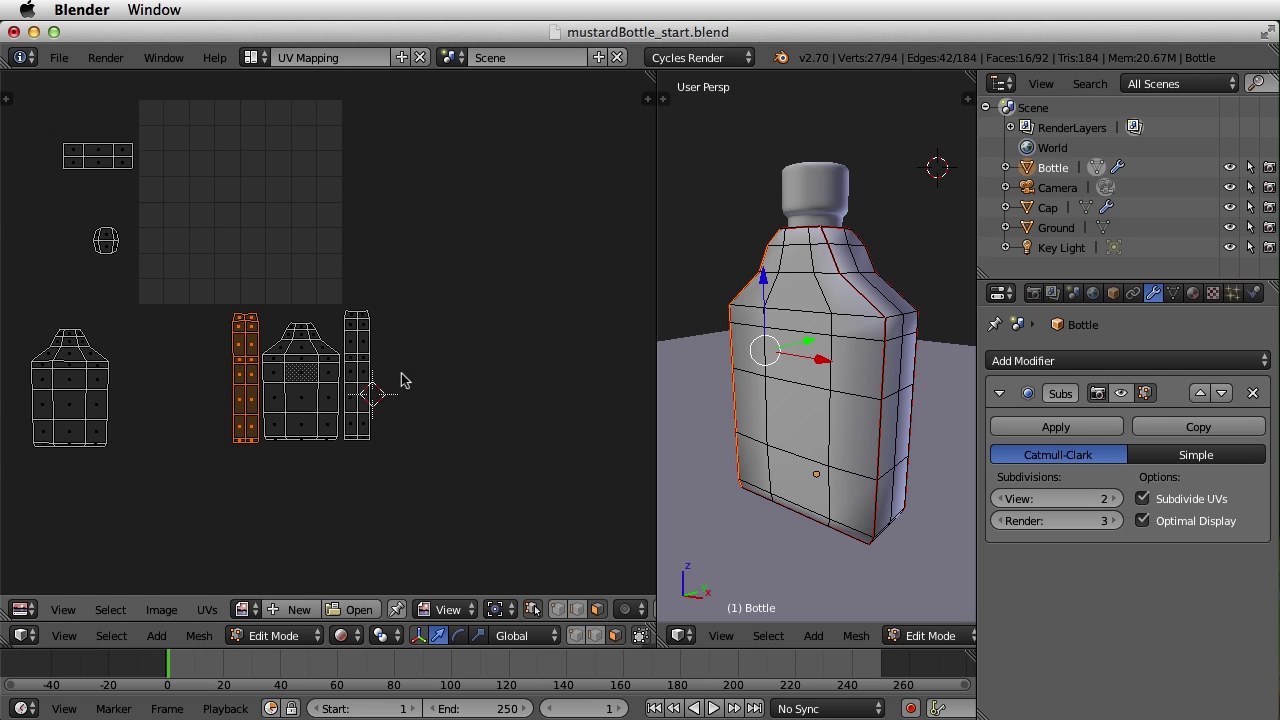
- Box-select the left bottle panel island and start moving it next to the others
key(b)
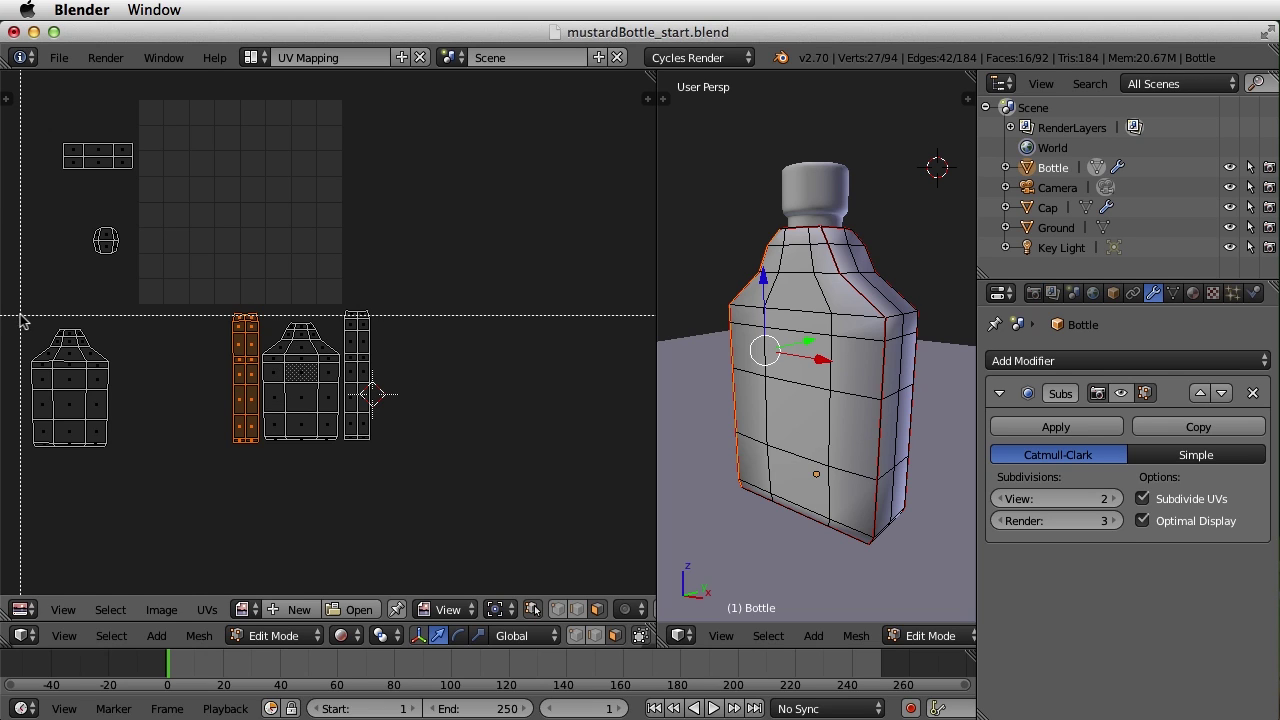
key(a)
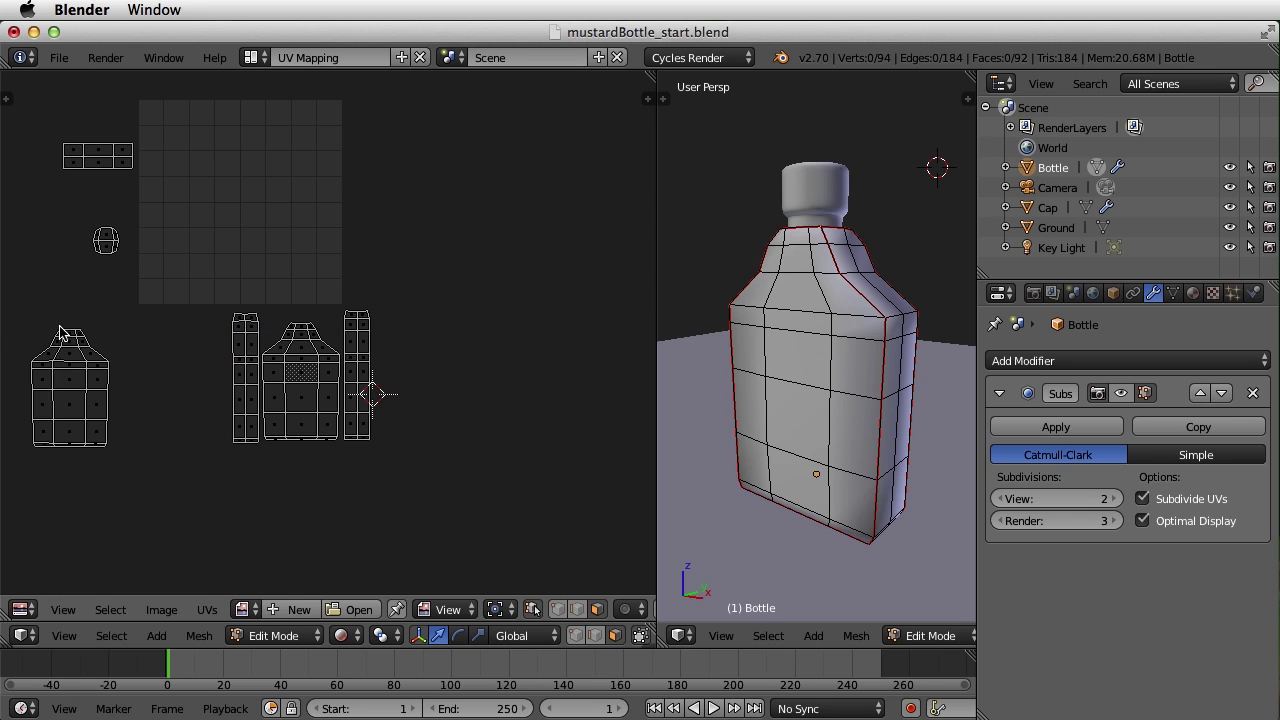
drag(18, 312, 130, 478)
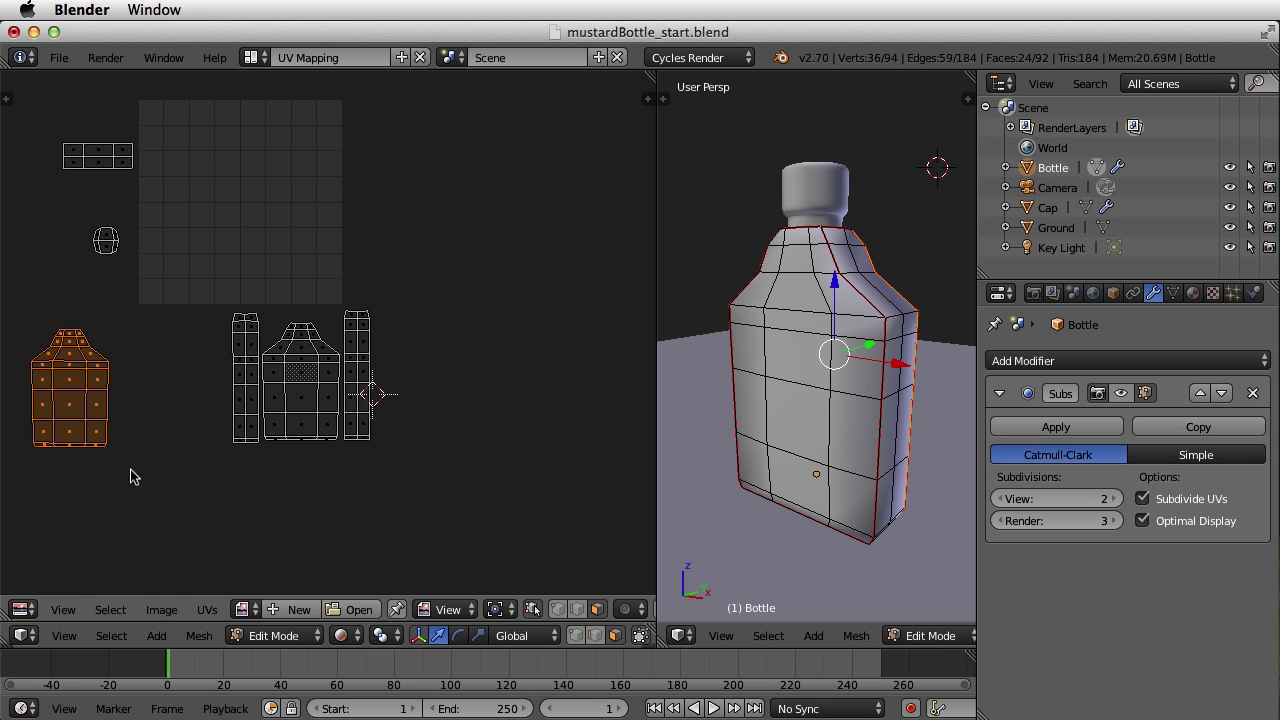
key(g)
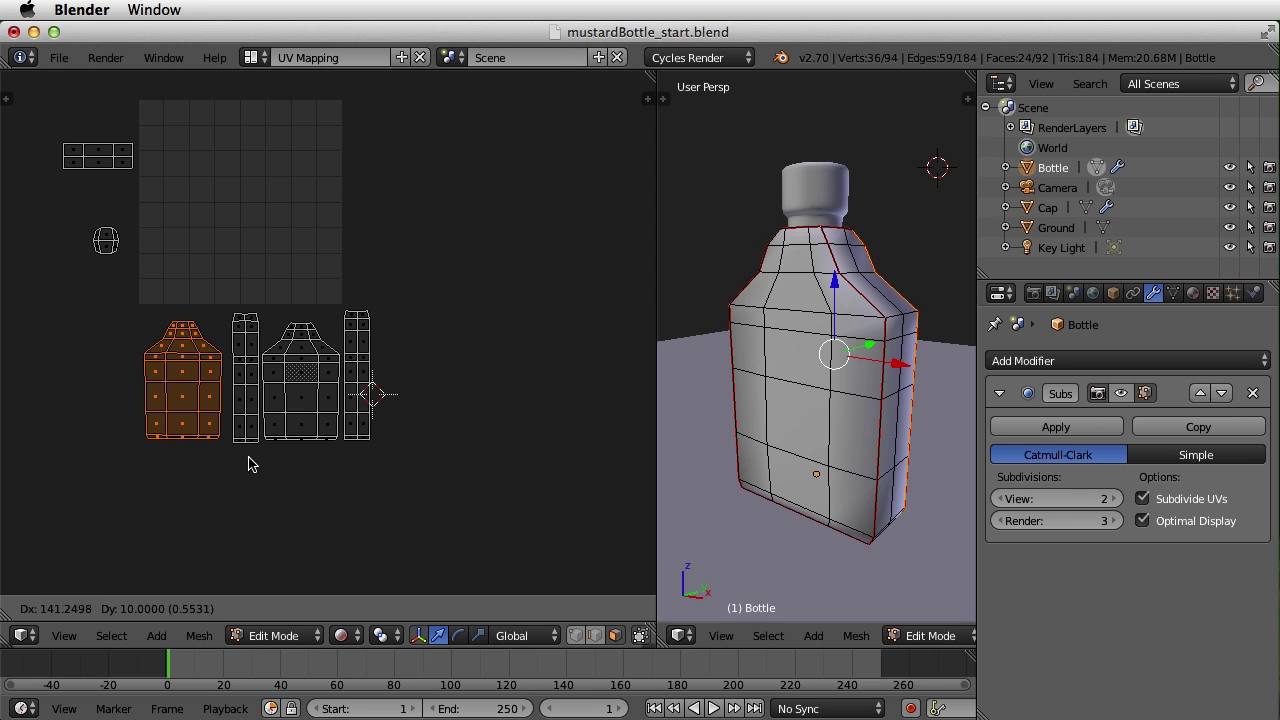
- Drop the bottle panel into the row and move the round cap island above the front panel
click(258, 456)
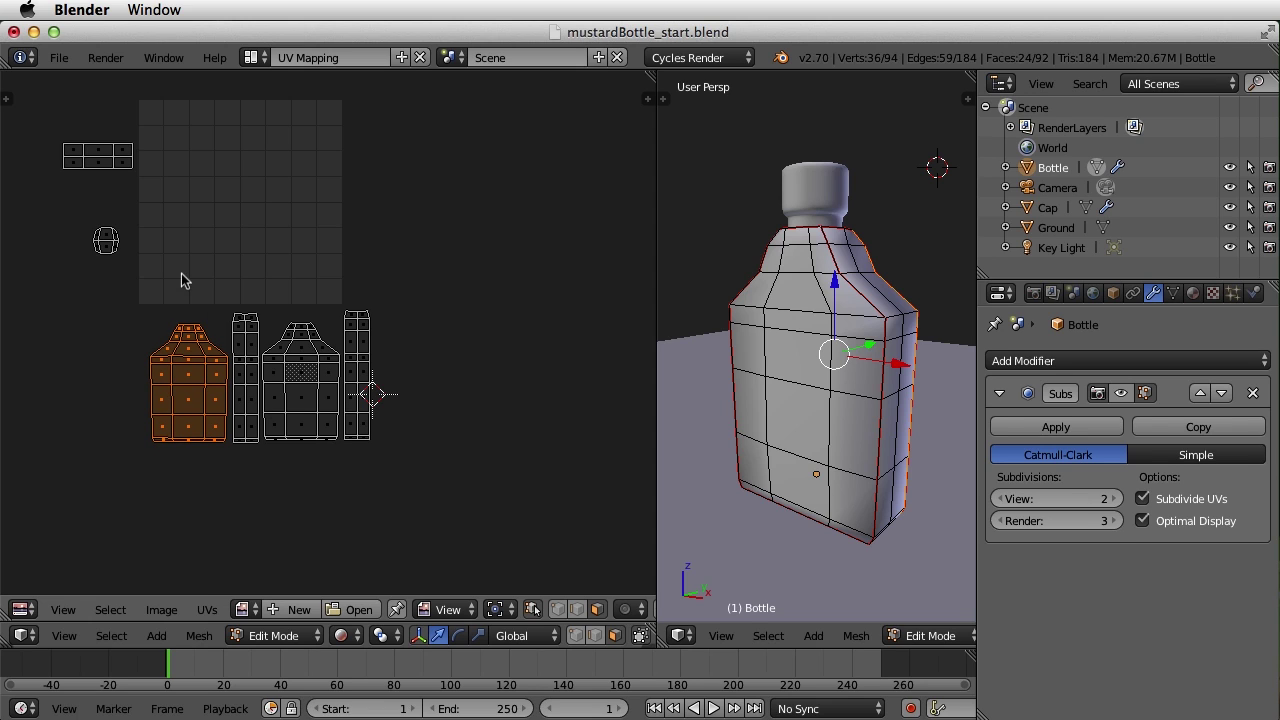
right_click(100, 238)
key(b)
drag(76, 214, 135, 277)
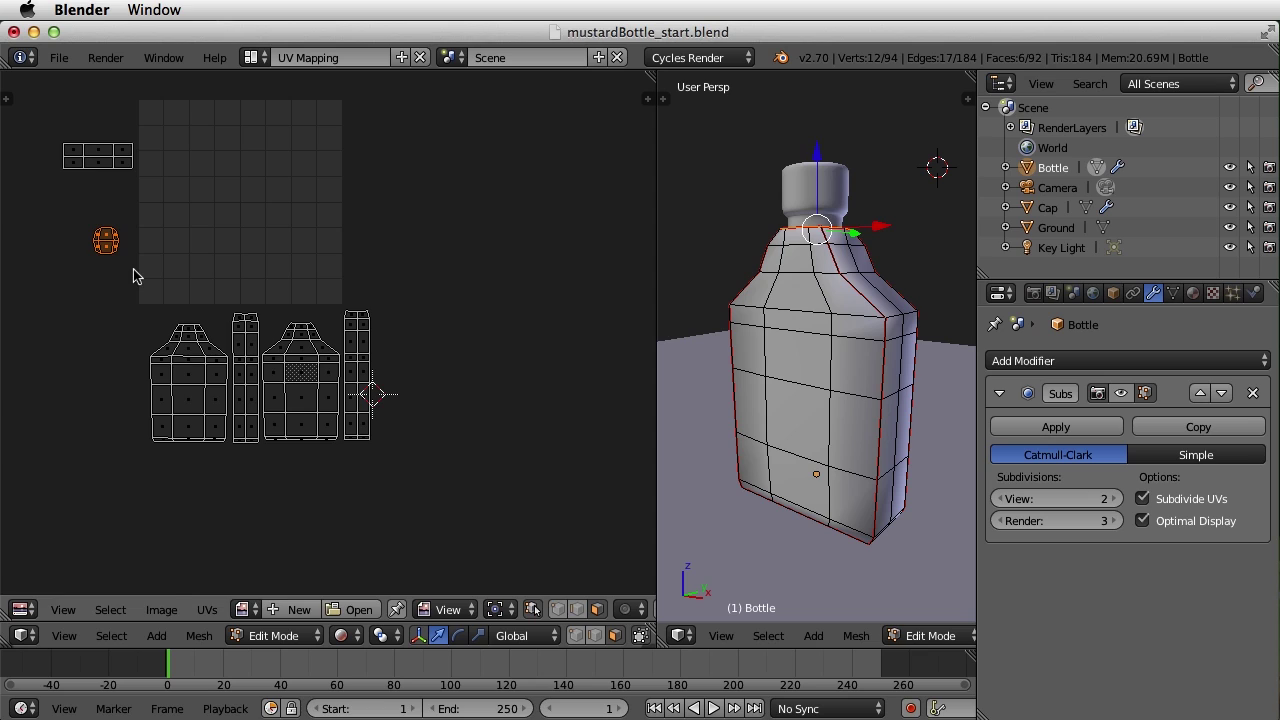
key(g)
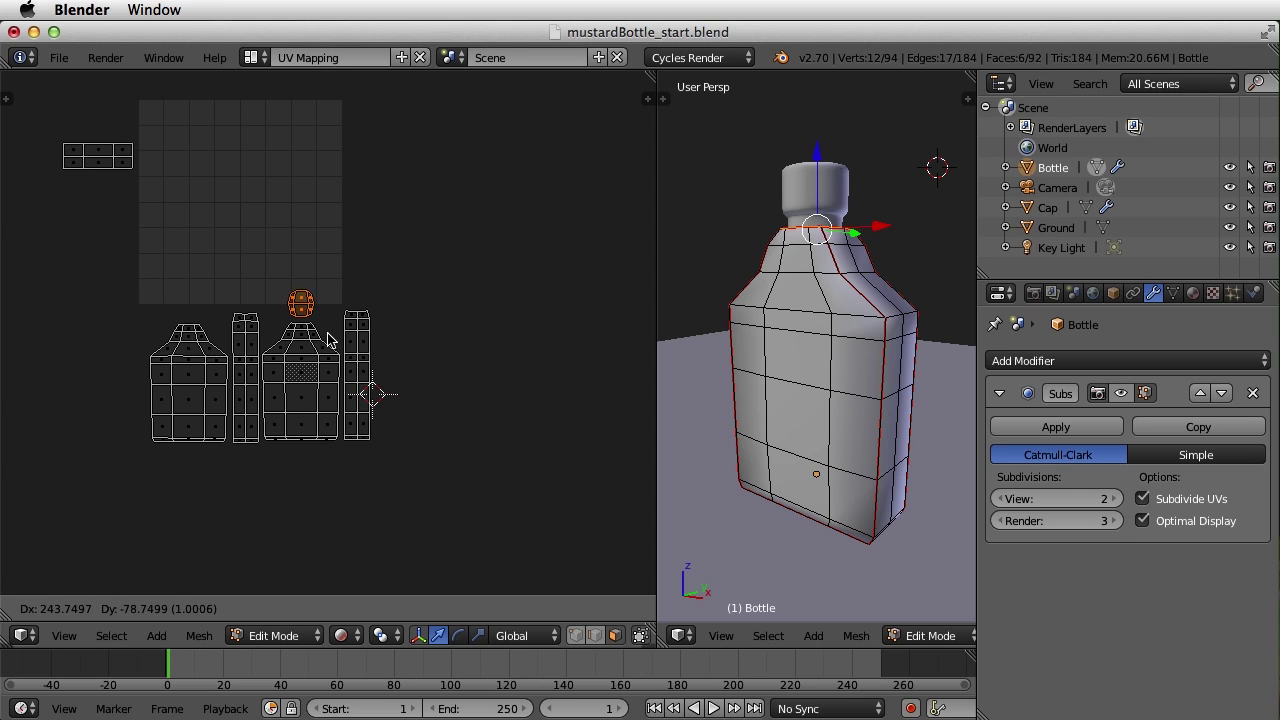
click(329, 341)
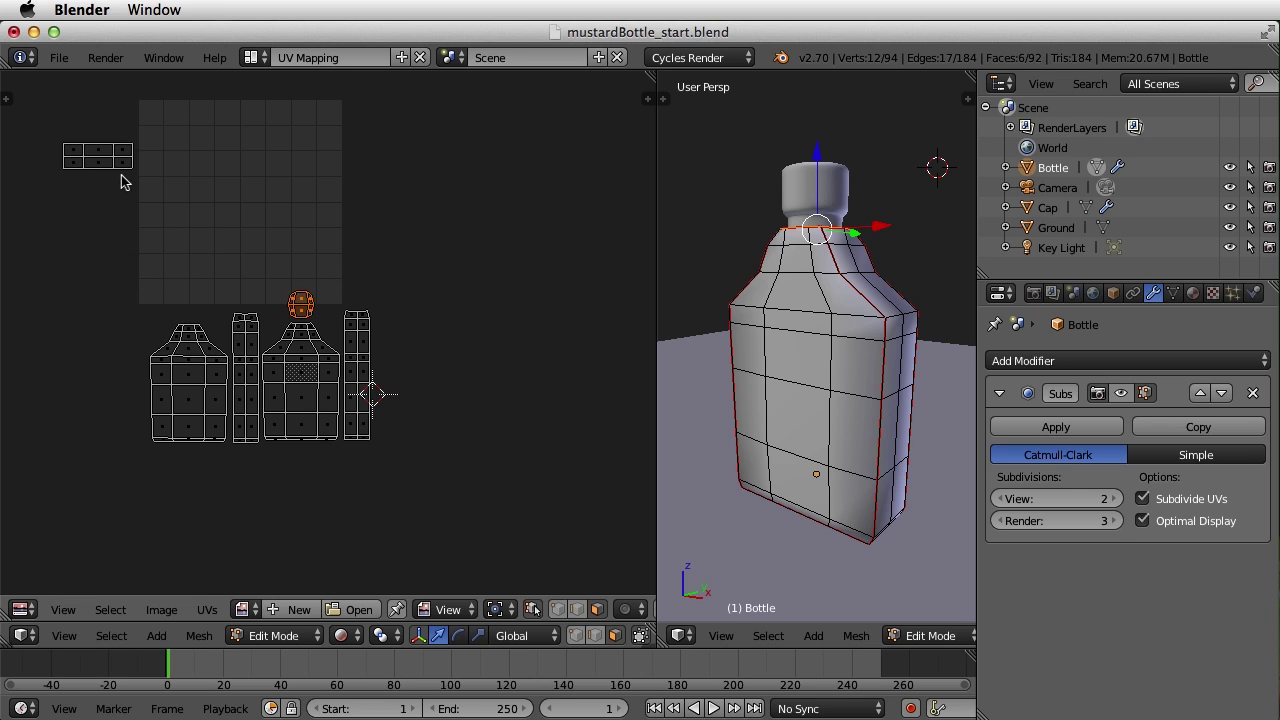
- Move the small rectangle below the bottle panels, then box-select all UV islands
key(b)
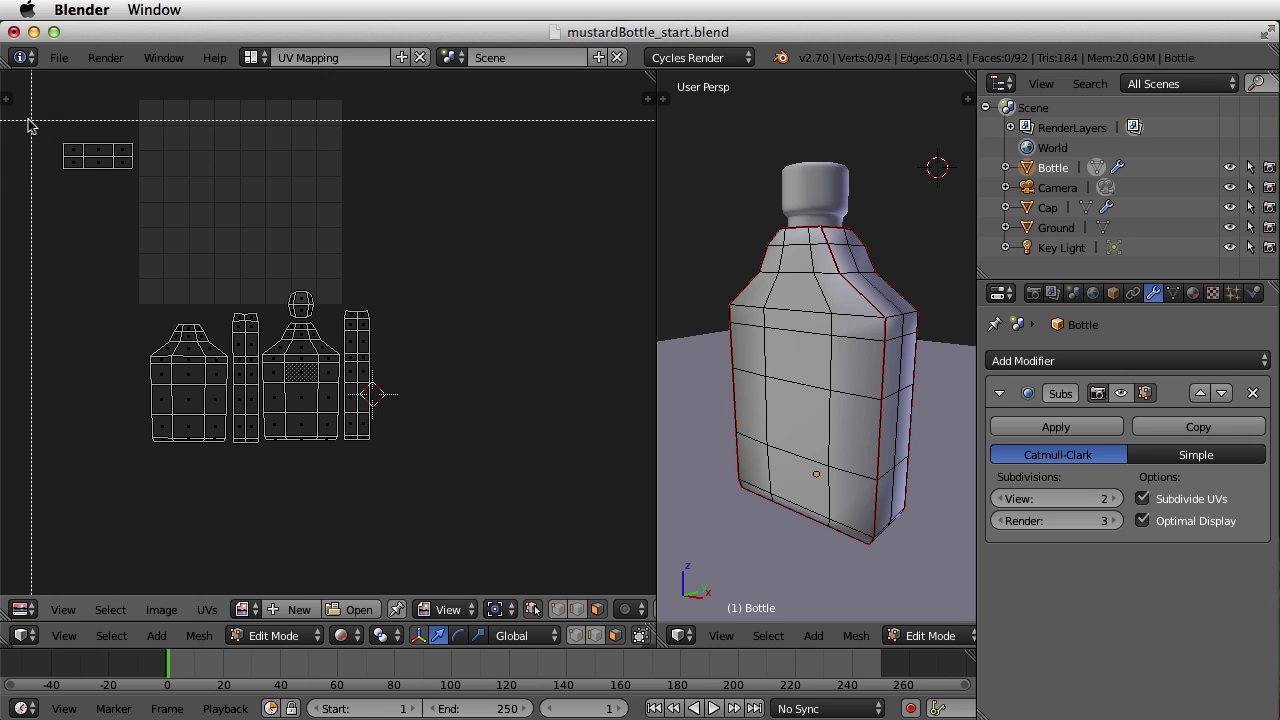
drag(30, 118, 199, 206)
key(g)
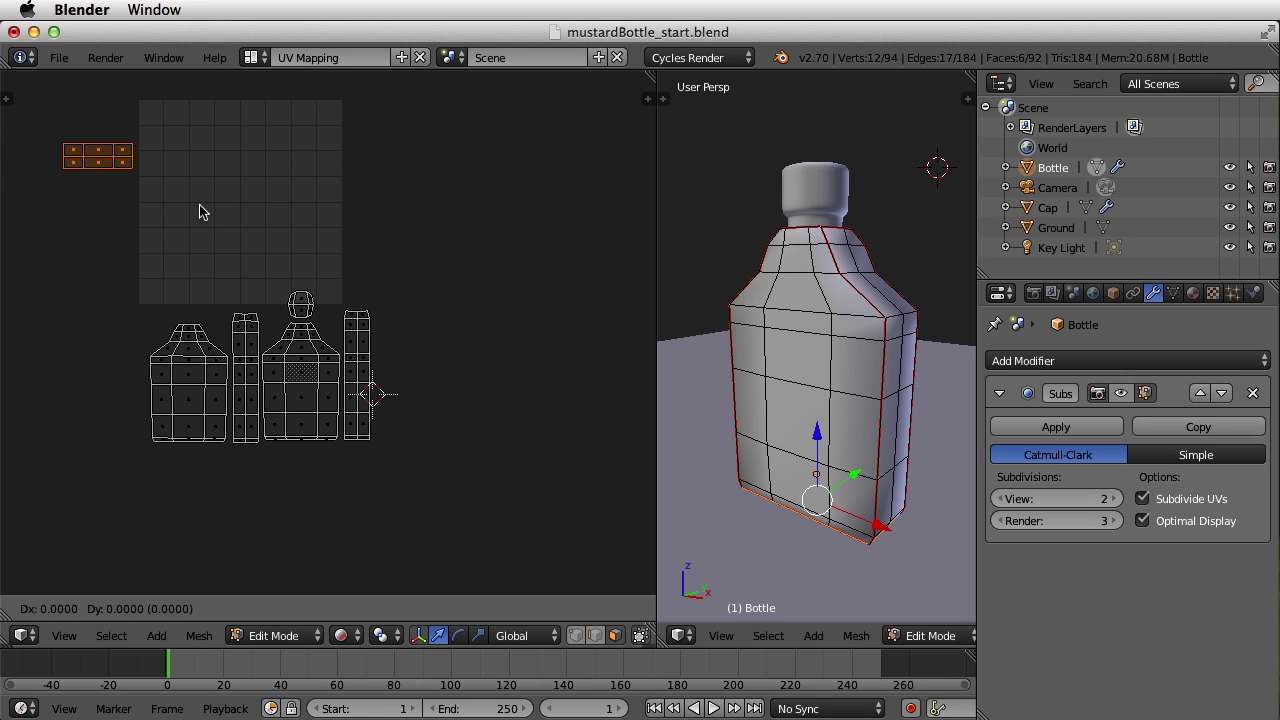
click(405, 514)
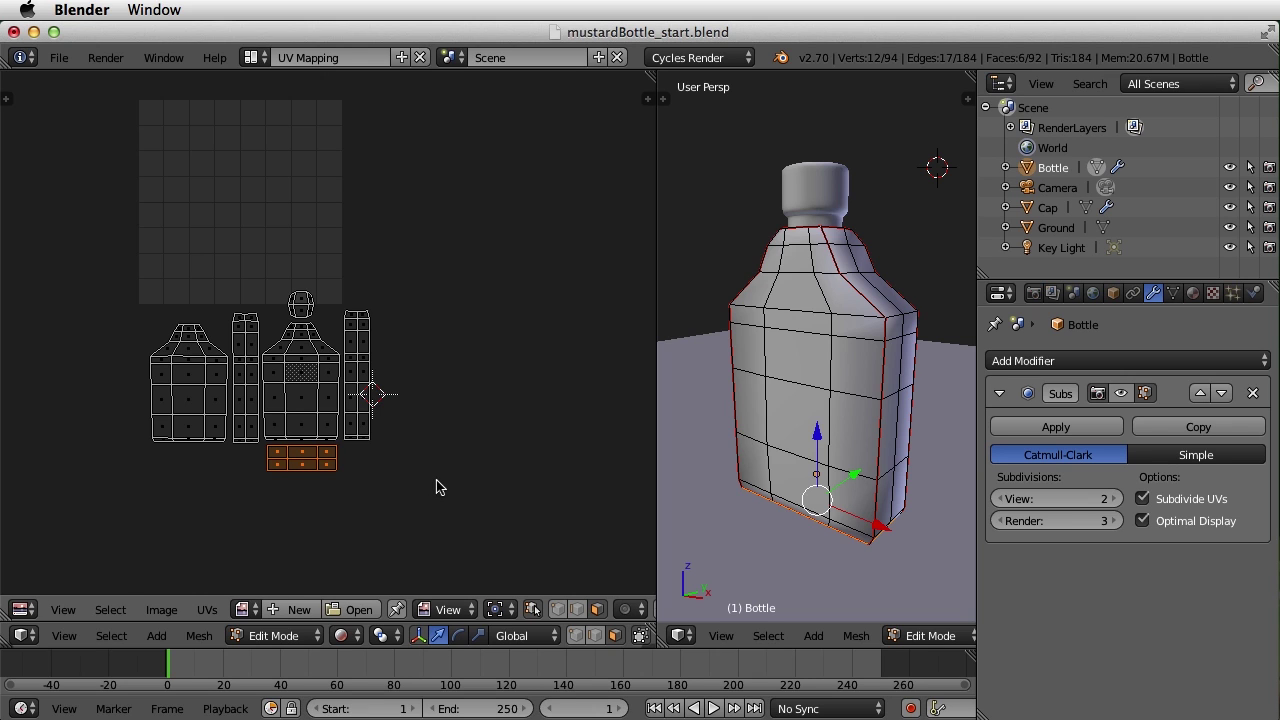
key(a)
key(b)
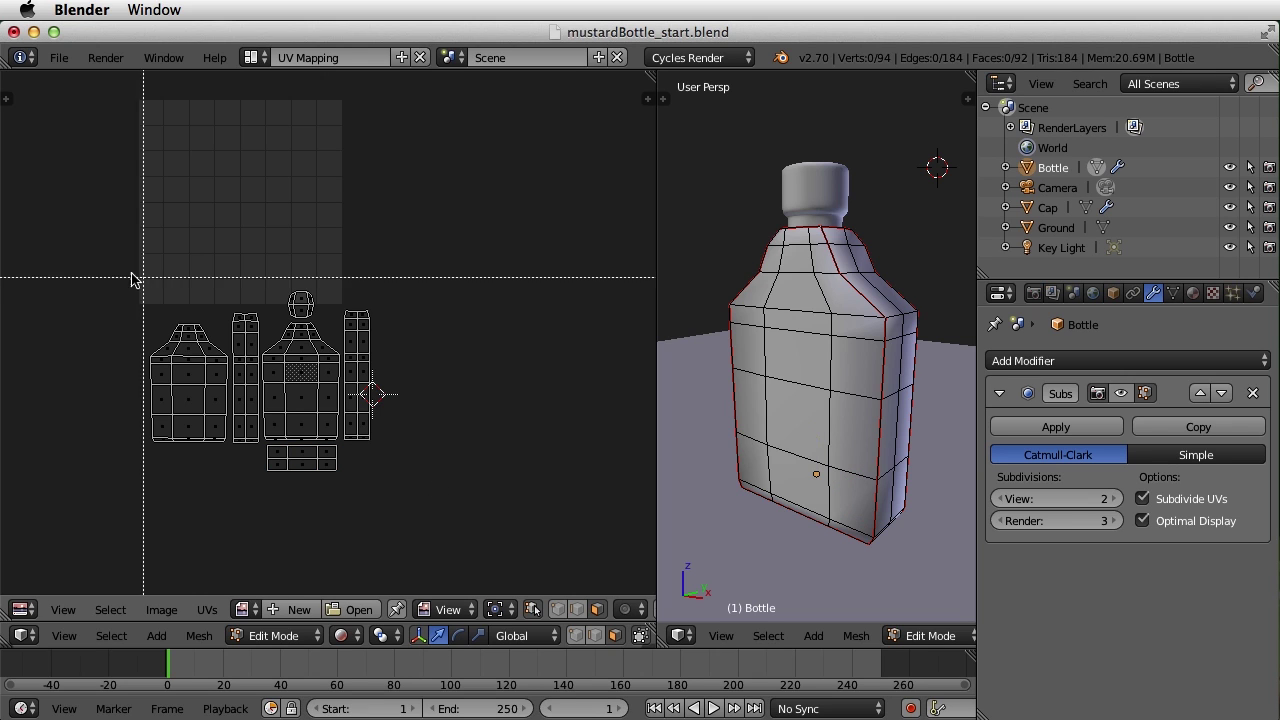
drag(104, 261, 466, 530)
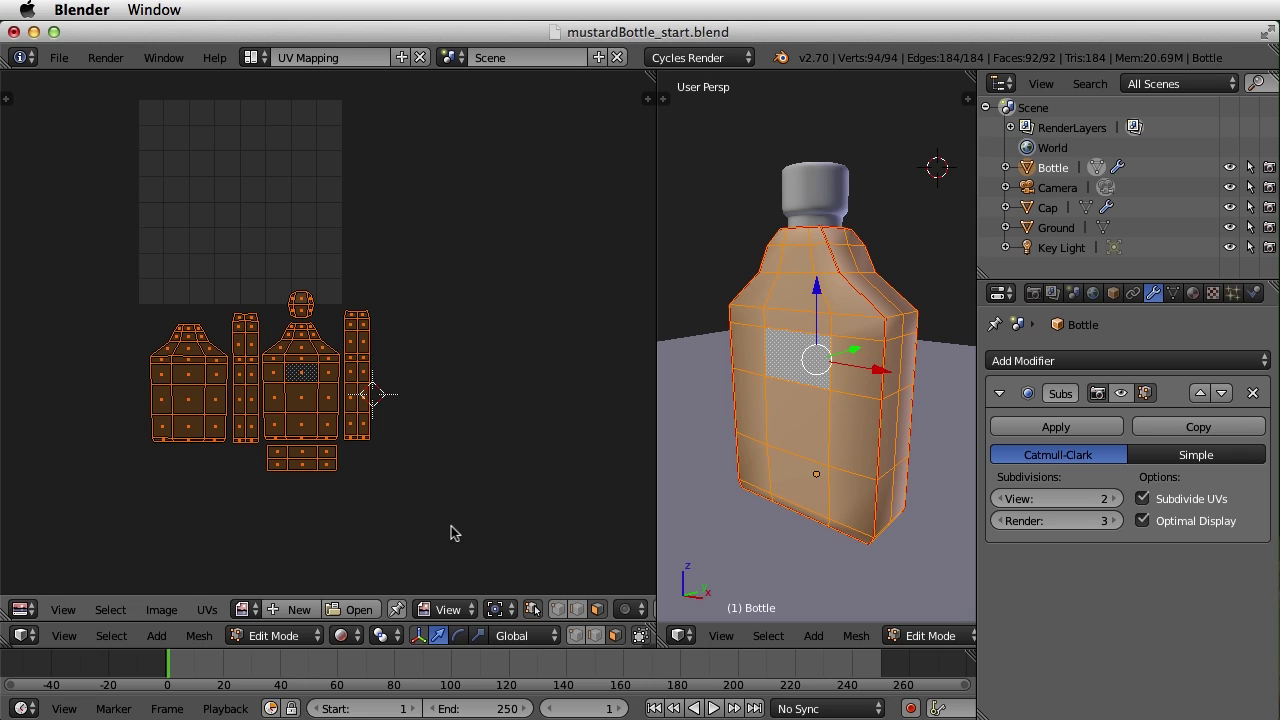
- Scale all UV islands down, move them inside the image square, and narrow the UV editor
key(s)
click(414, 514)
key(g)
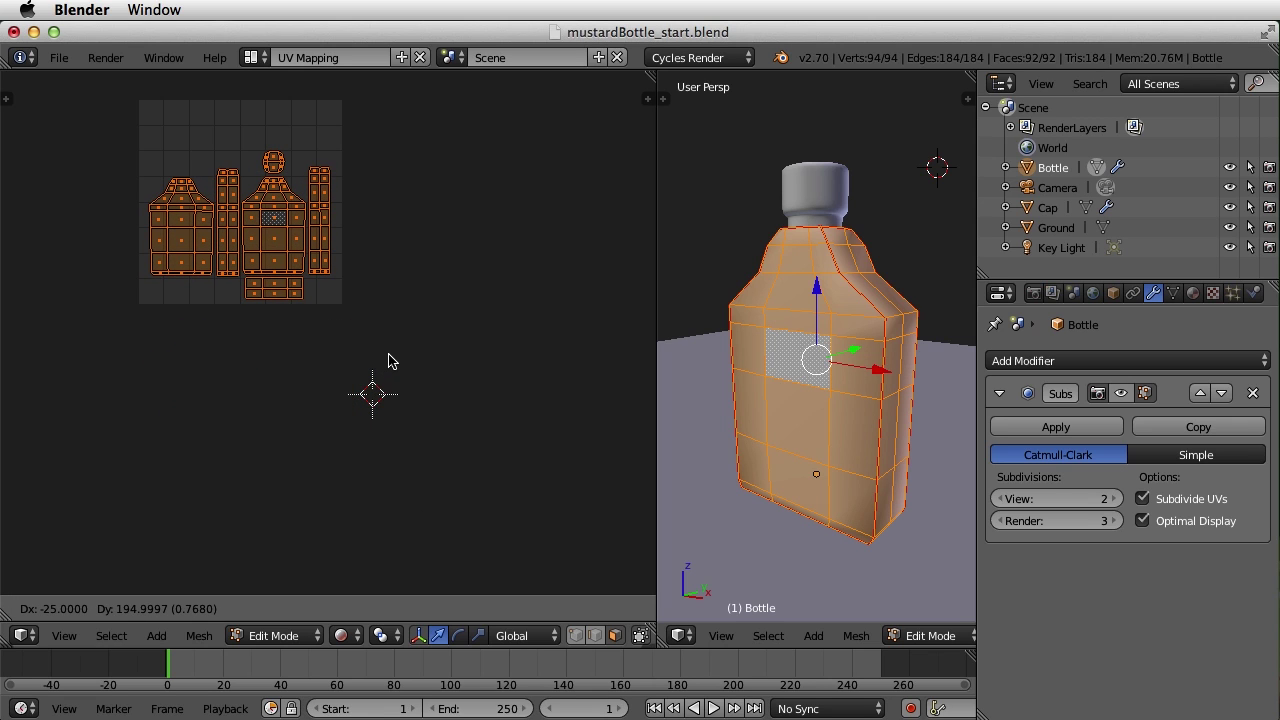
click(391, 361)
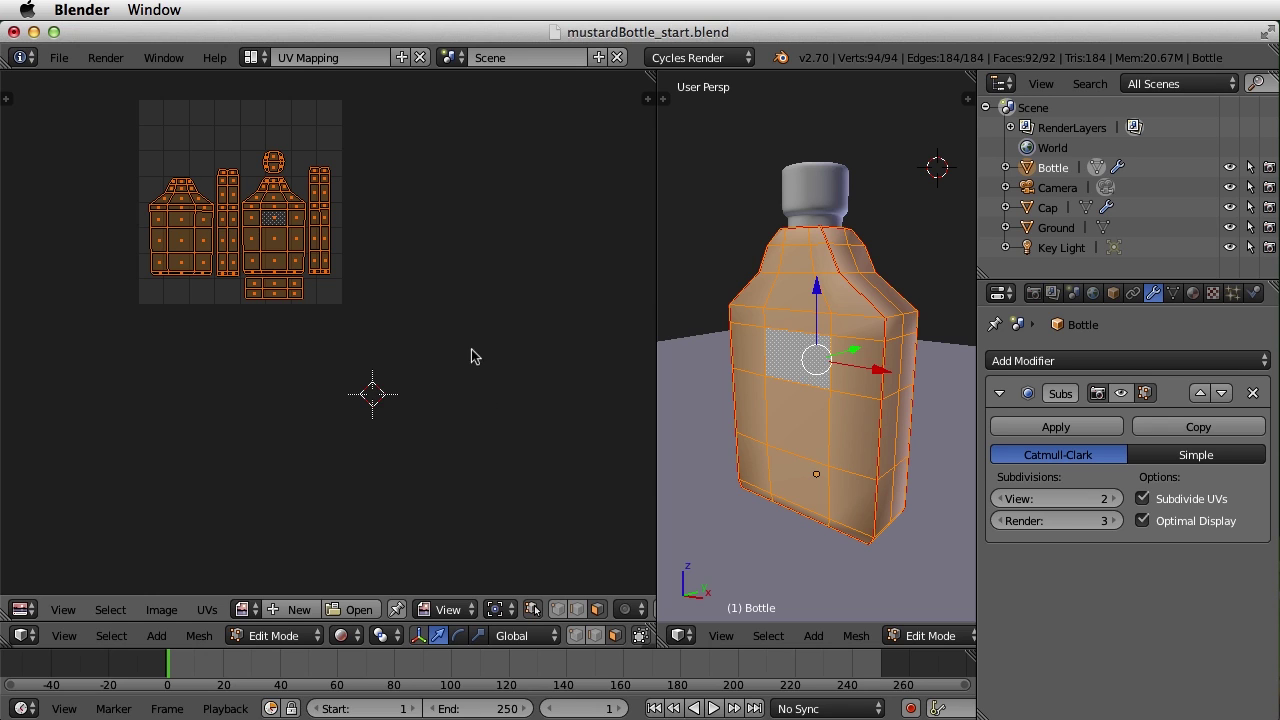
key(Home)
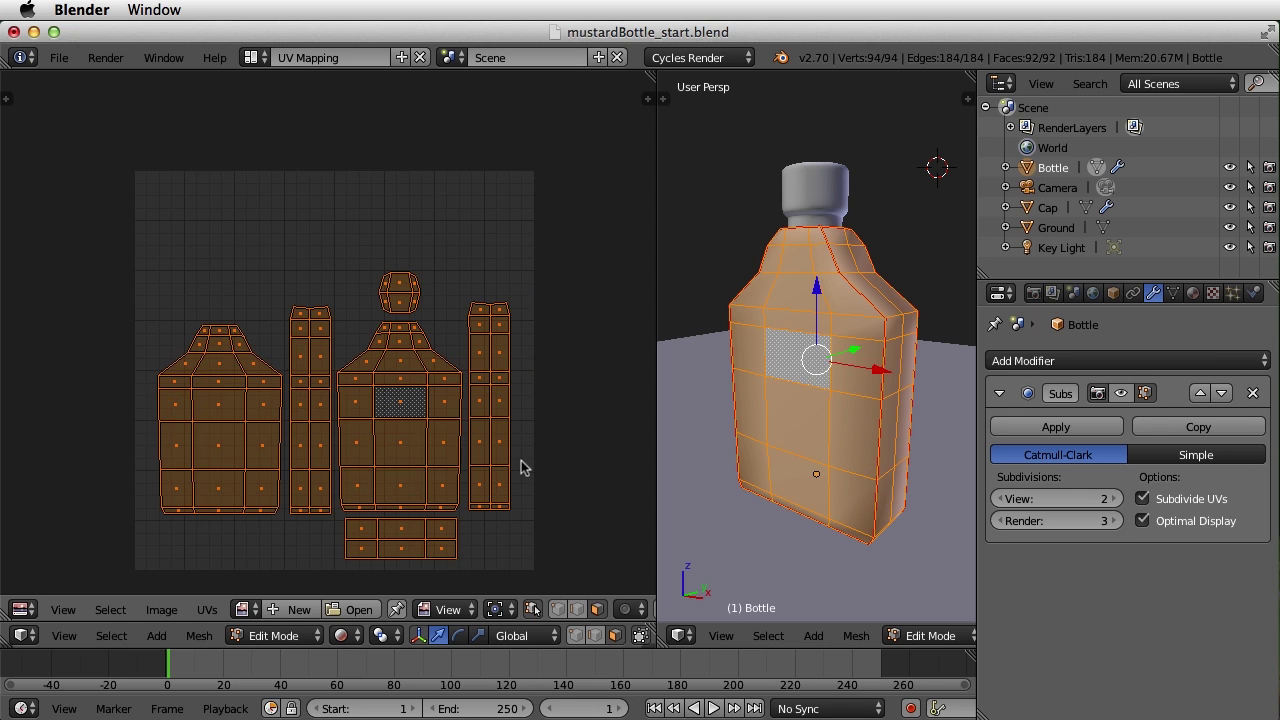
scroll(534, 456, down, 3)
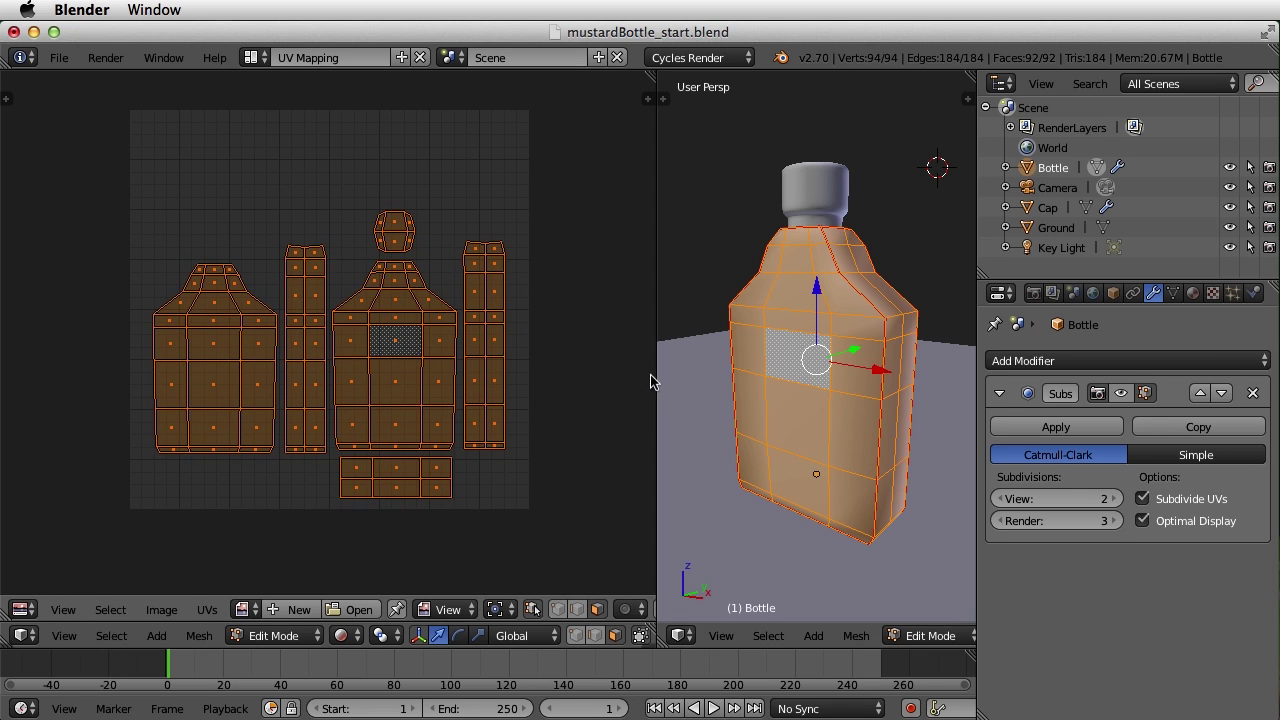
drag(656, 375, 478, 375)
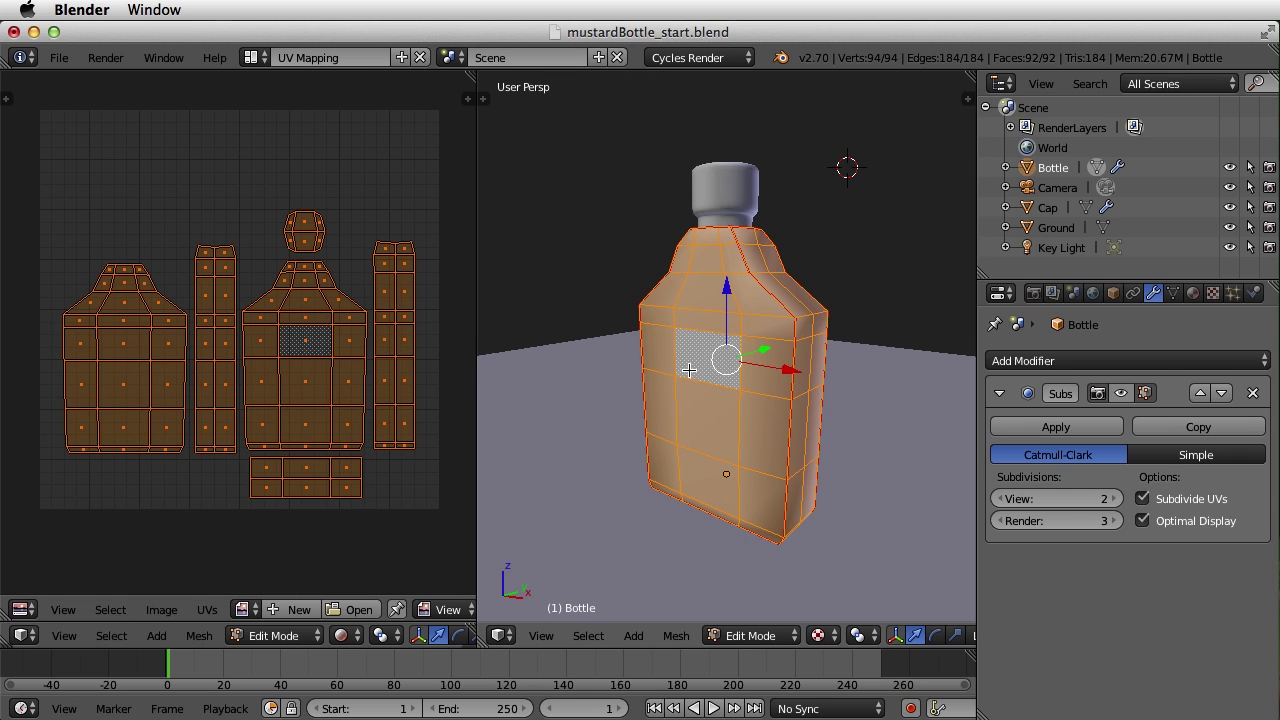
- In Object Mode, select the Cap and turn off its Subdivision Surface viewport display
key(a)
key(Tab)
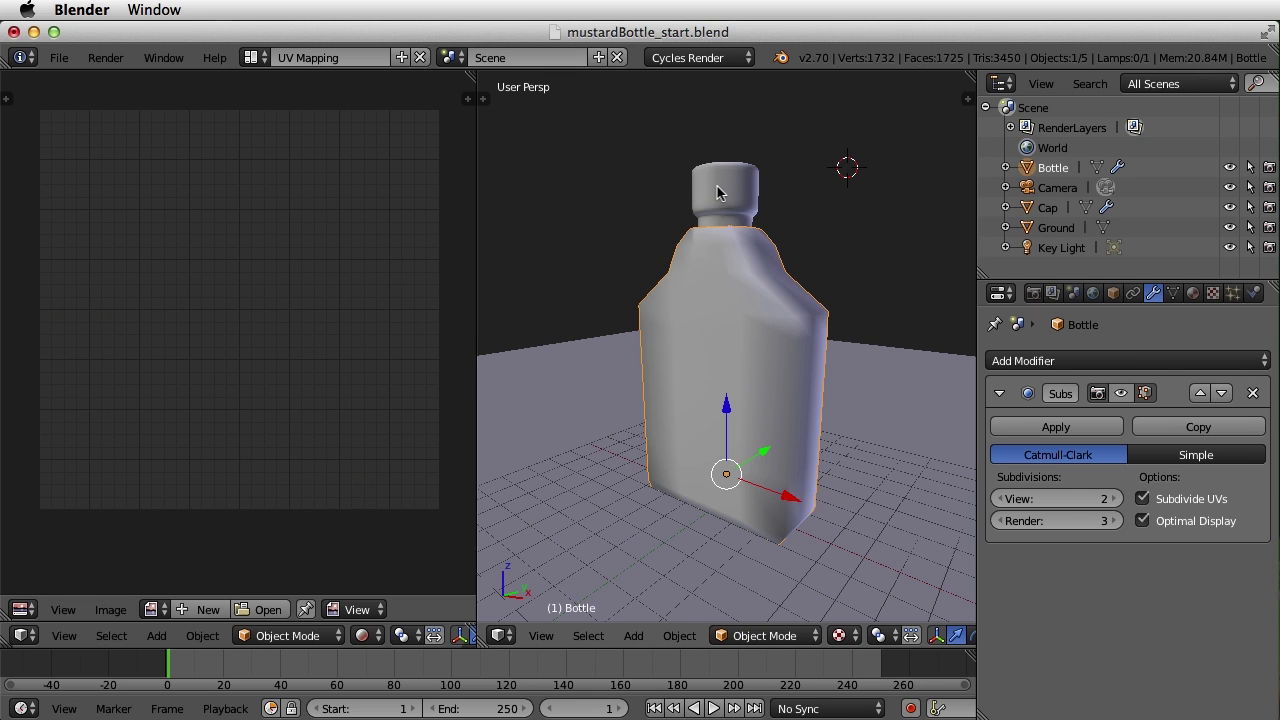
right_click(717, 193)
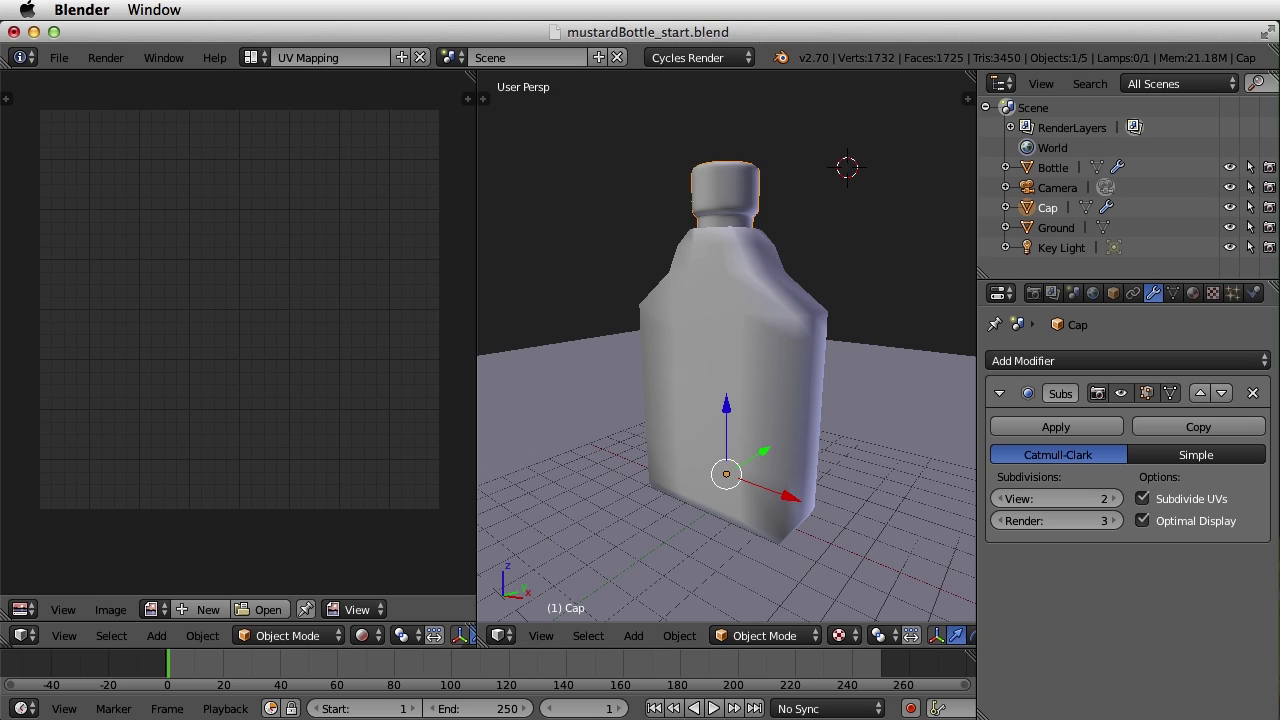
click(1121, 393)
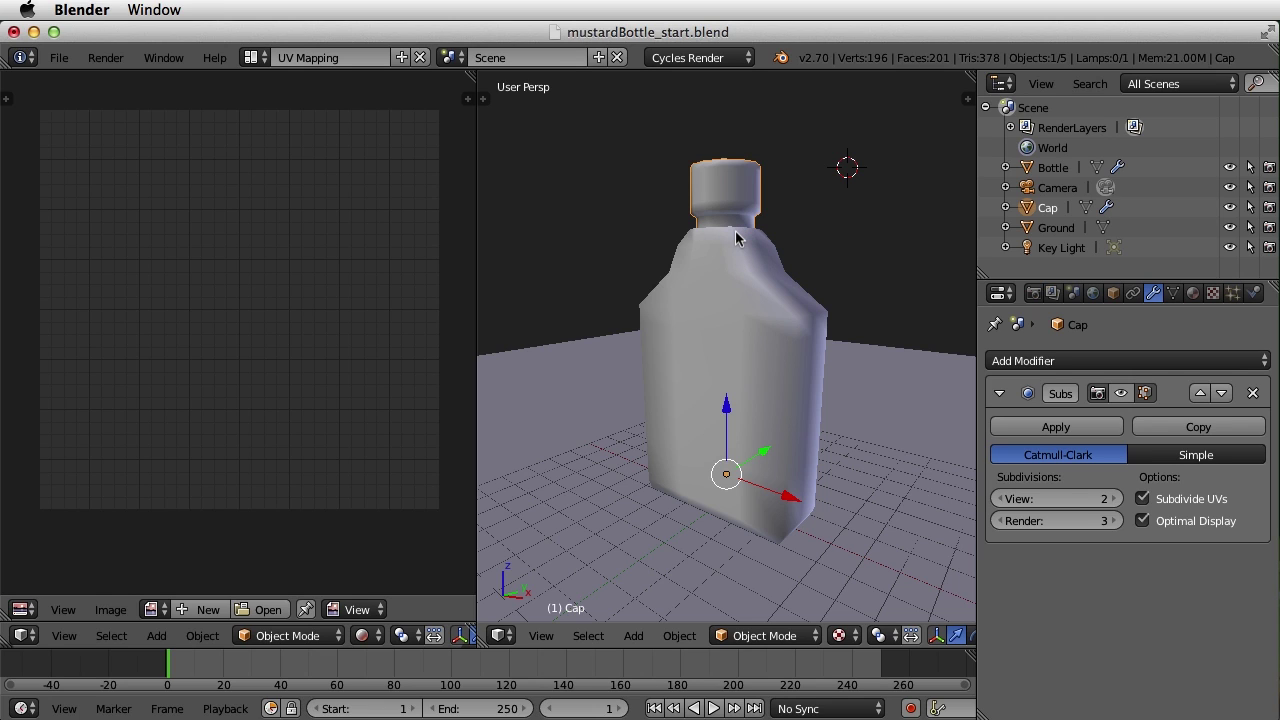
- Frame the Cap, send it to an empty layer, and display only that layer
key(KP_Decimal)
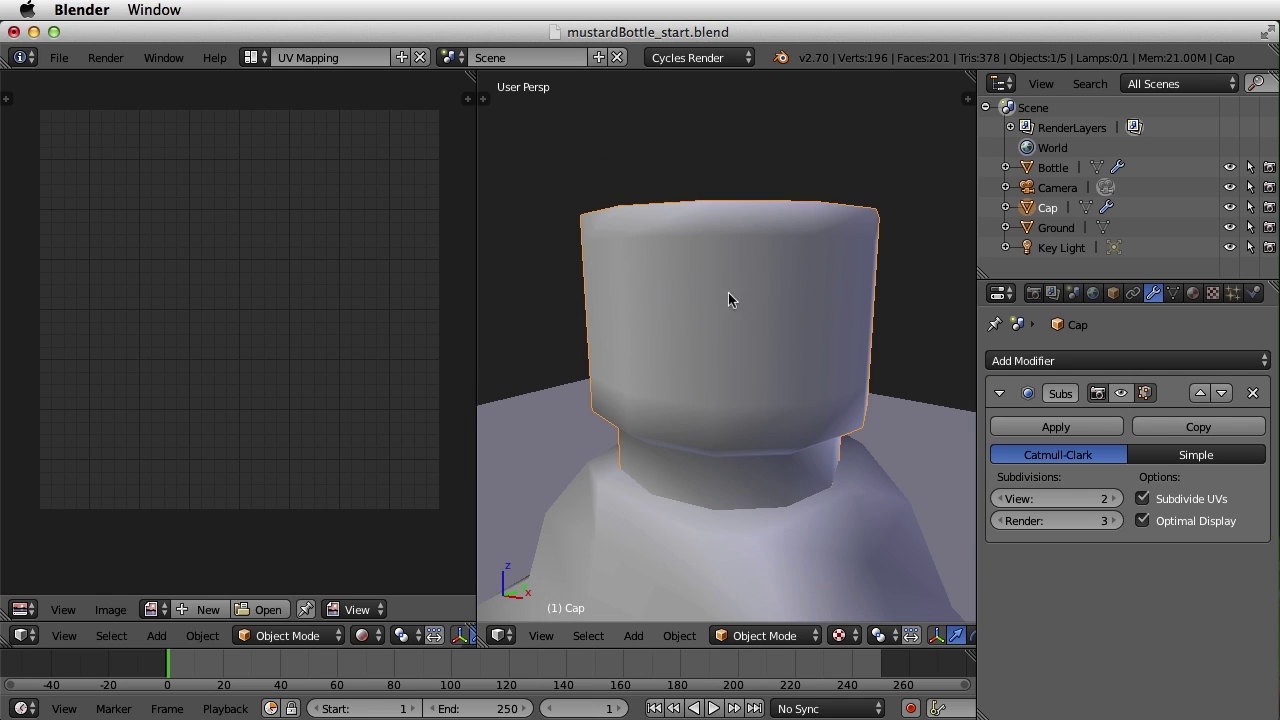
key(Tab)
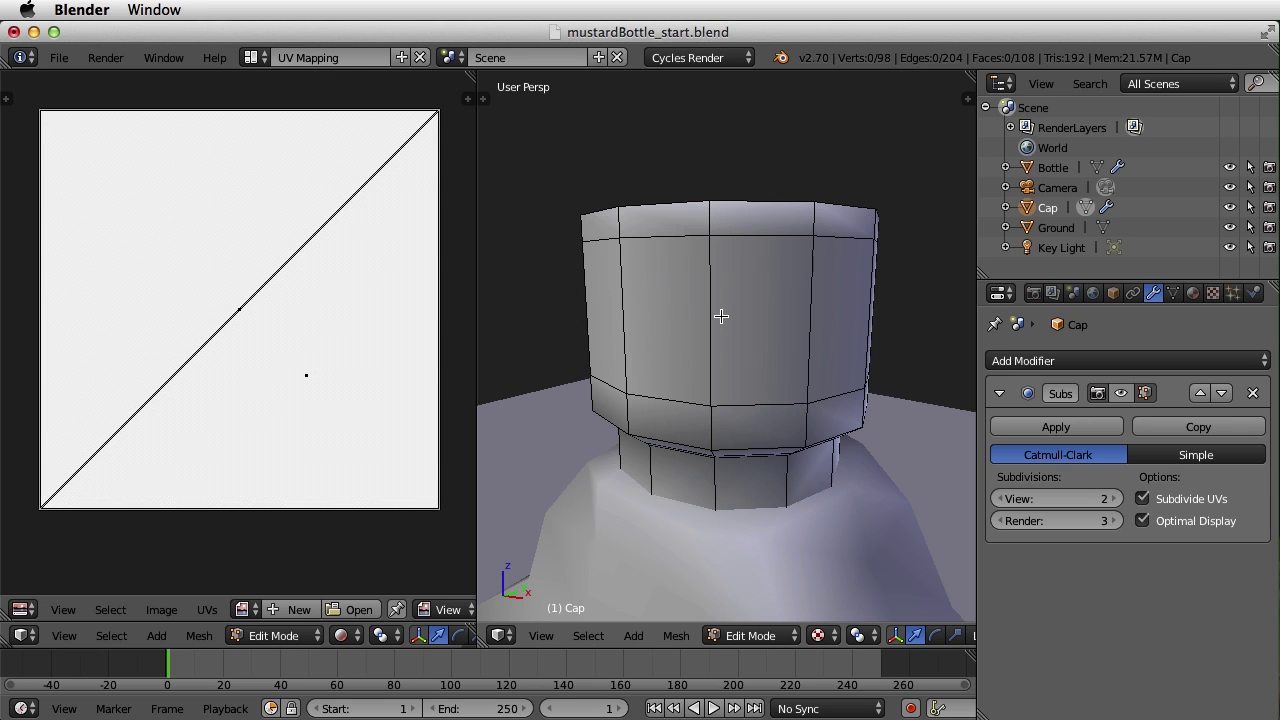
key(Tab)
scroll(781, 371, down, 2)
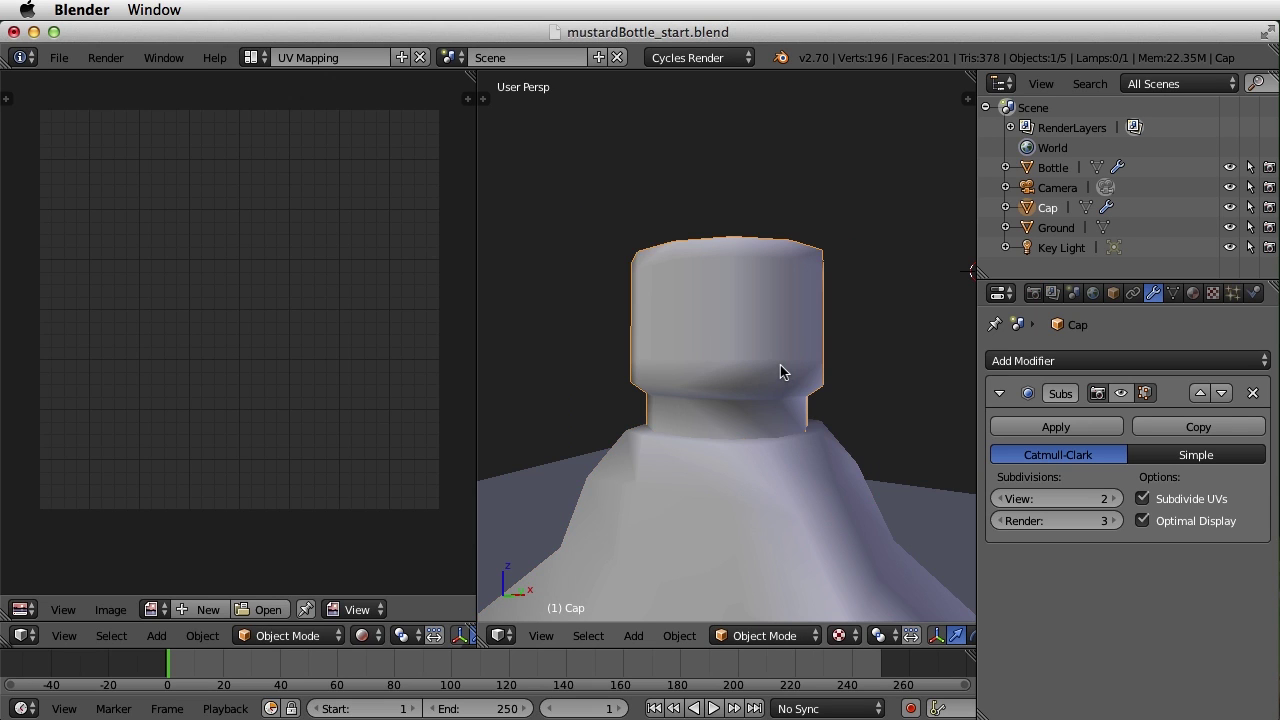
key(m)
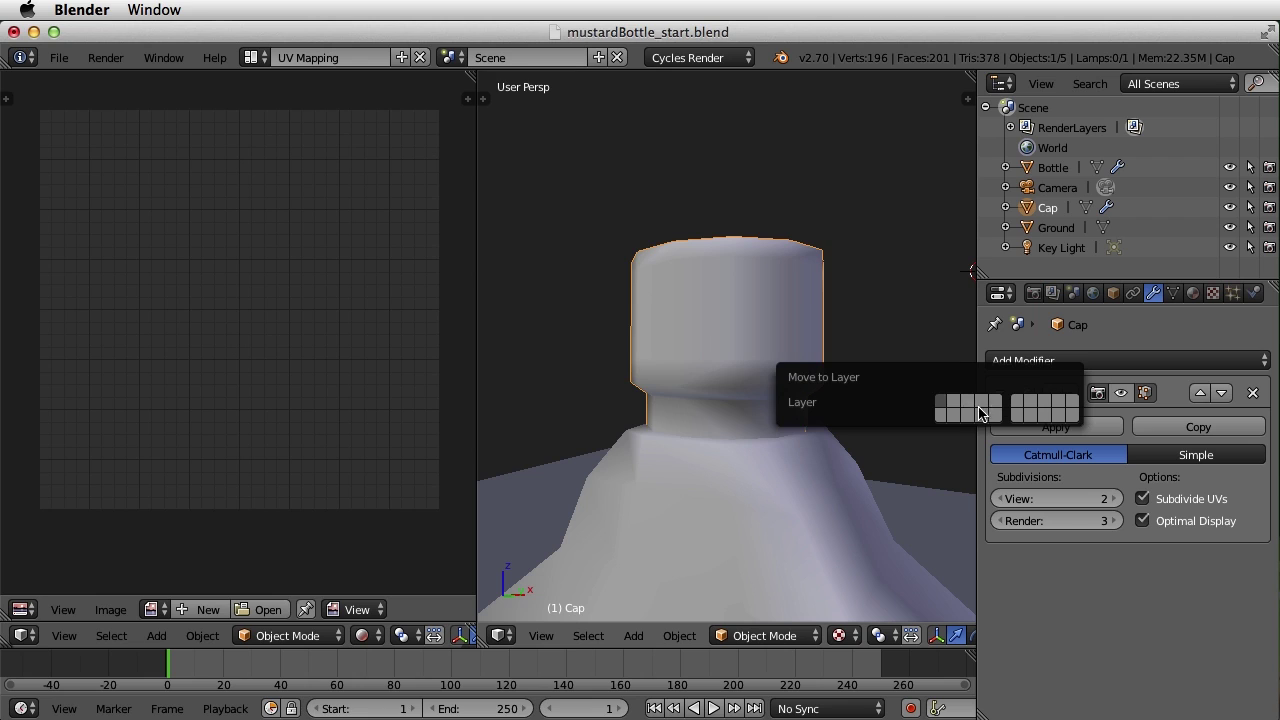
click(955, 407)
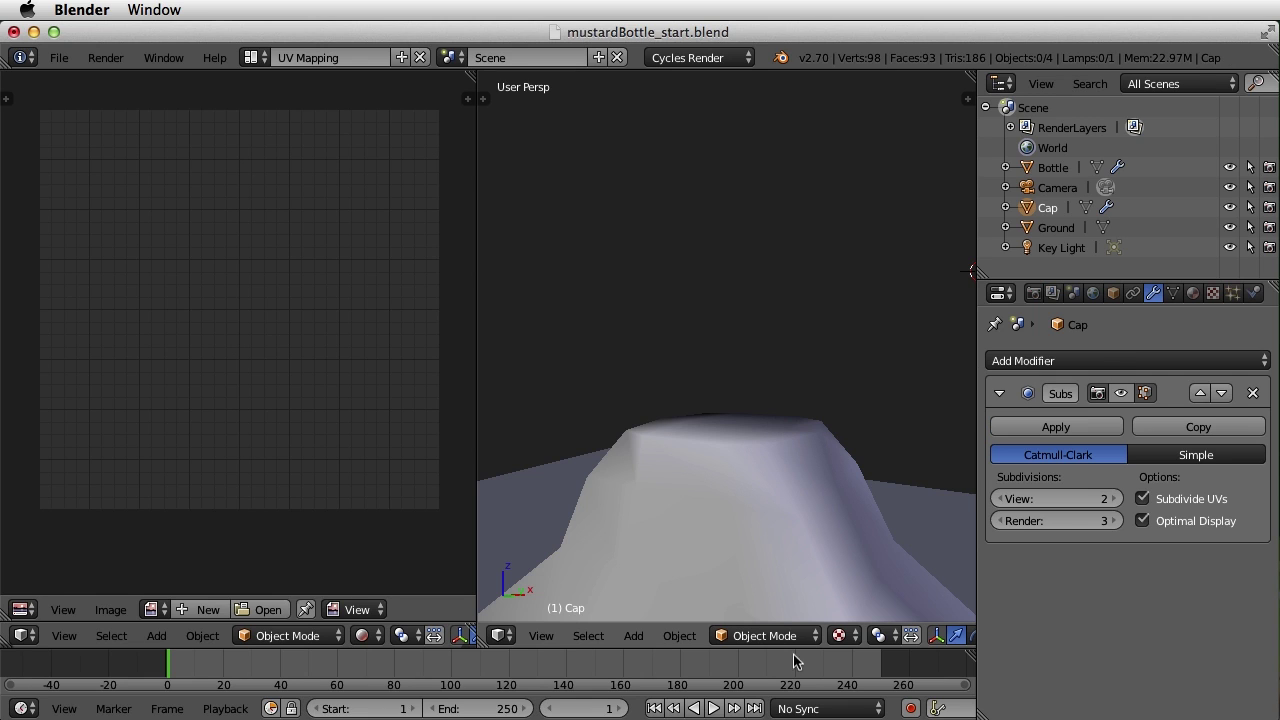
drag(977, 554, 1160, 550)
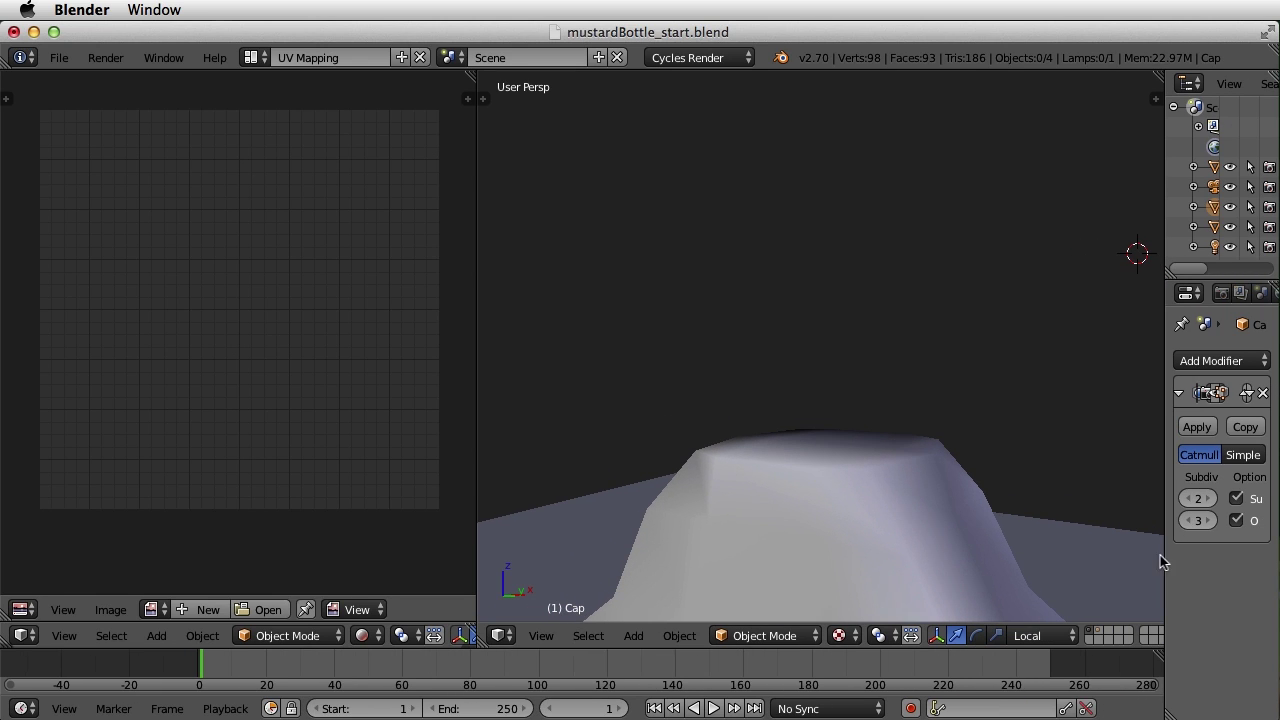
click(1100, 631)
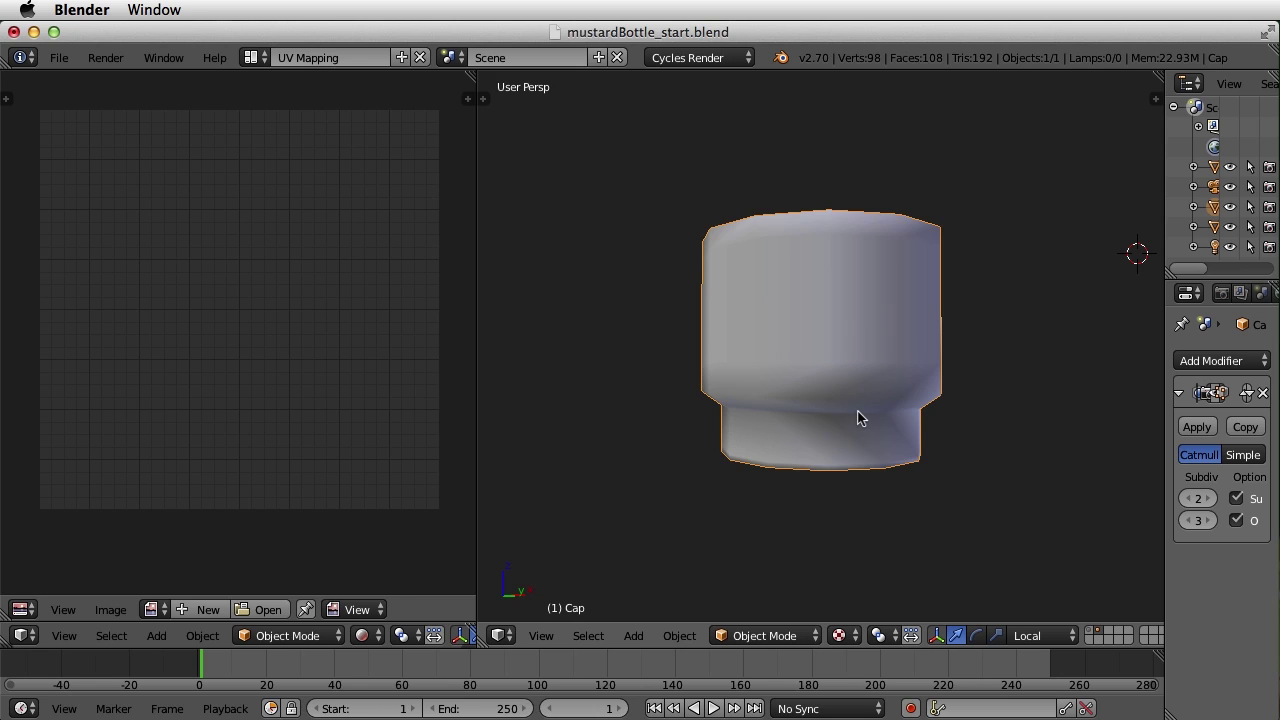
- In Edit Mode, select the cap's top, lower and bottom rim edge loops
key(Tab)
middle_drag(846, 360, 861, 273)
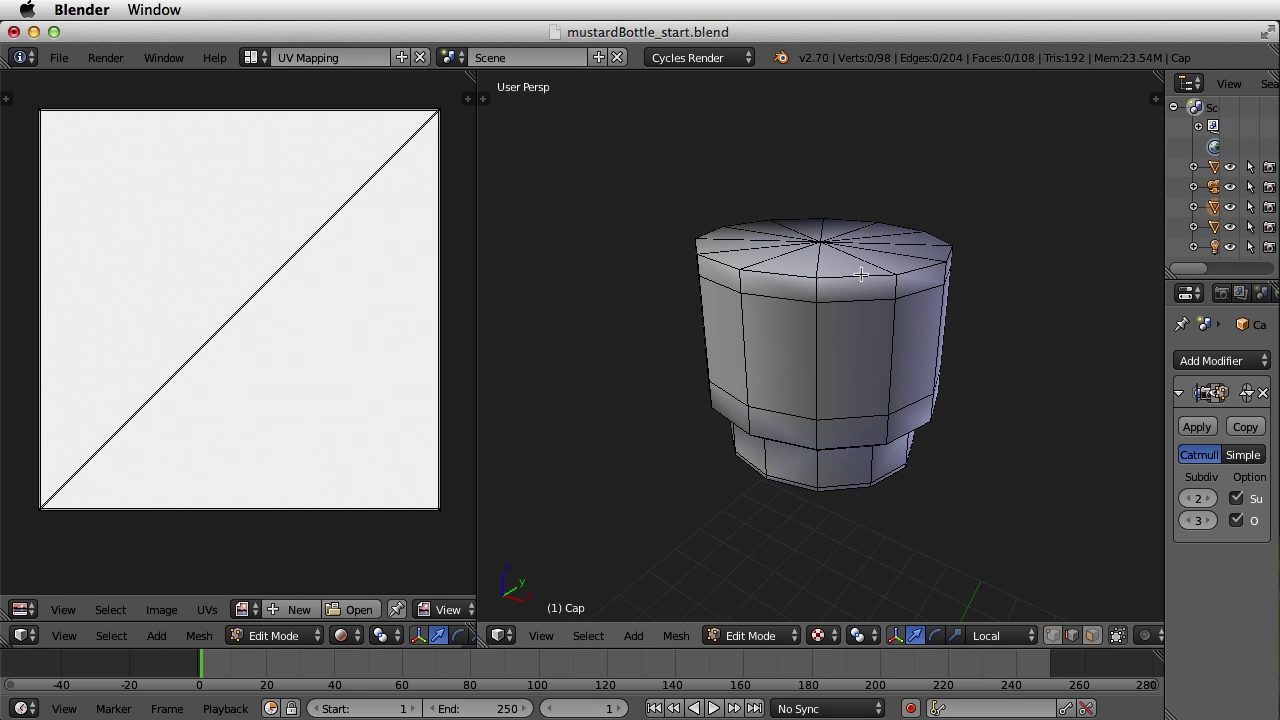
alt+right_click(859, 276)
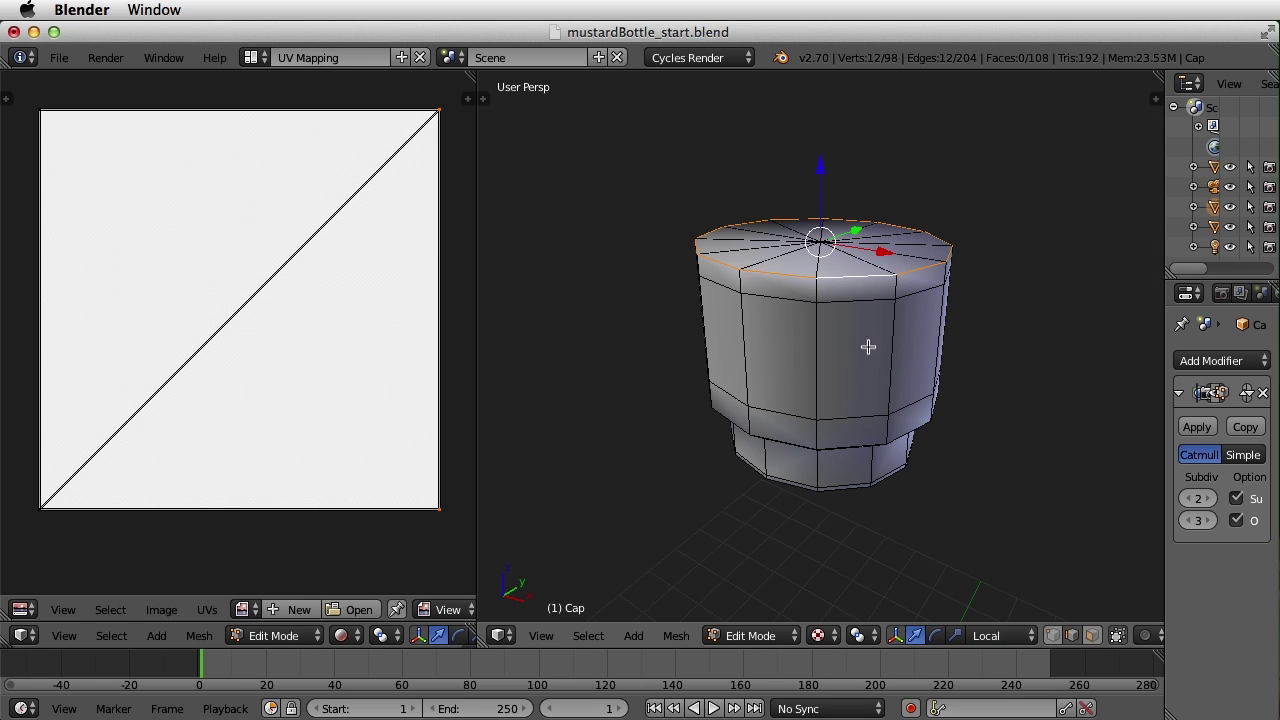
alt+shift+right_click(856, 447)
middle_drag(878, 485, 902, 432)
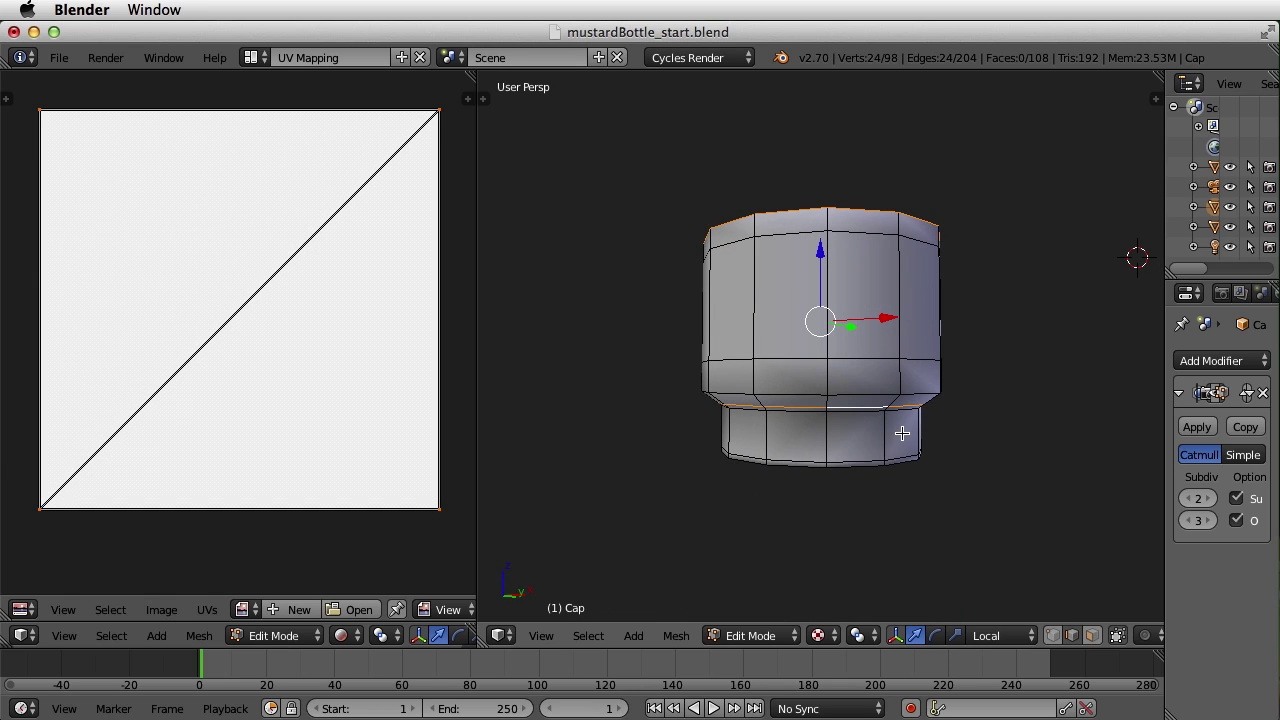
alt+shift+right_click(860, 395)
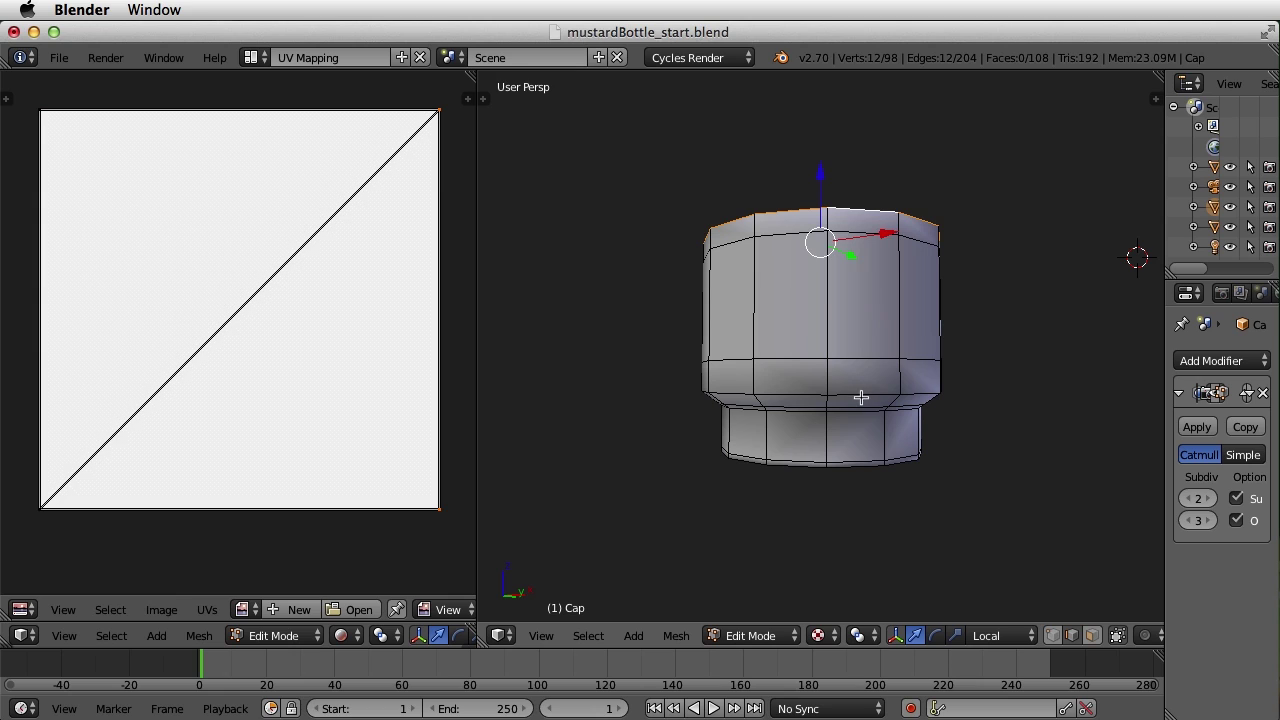
alt+shift+right_click(860, 396)
alt+shift+right_click(860, 467)
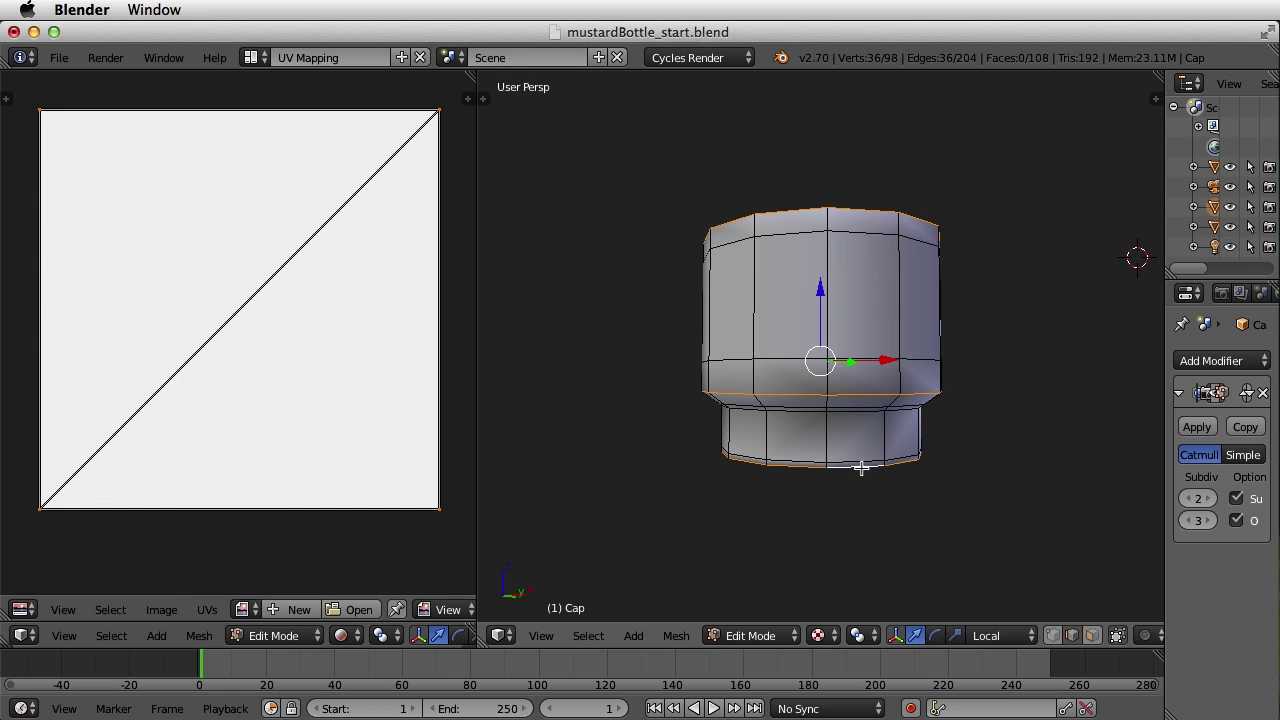
middle_drag(880, 512, 969, 417)
key(a)
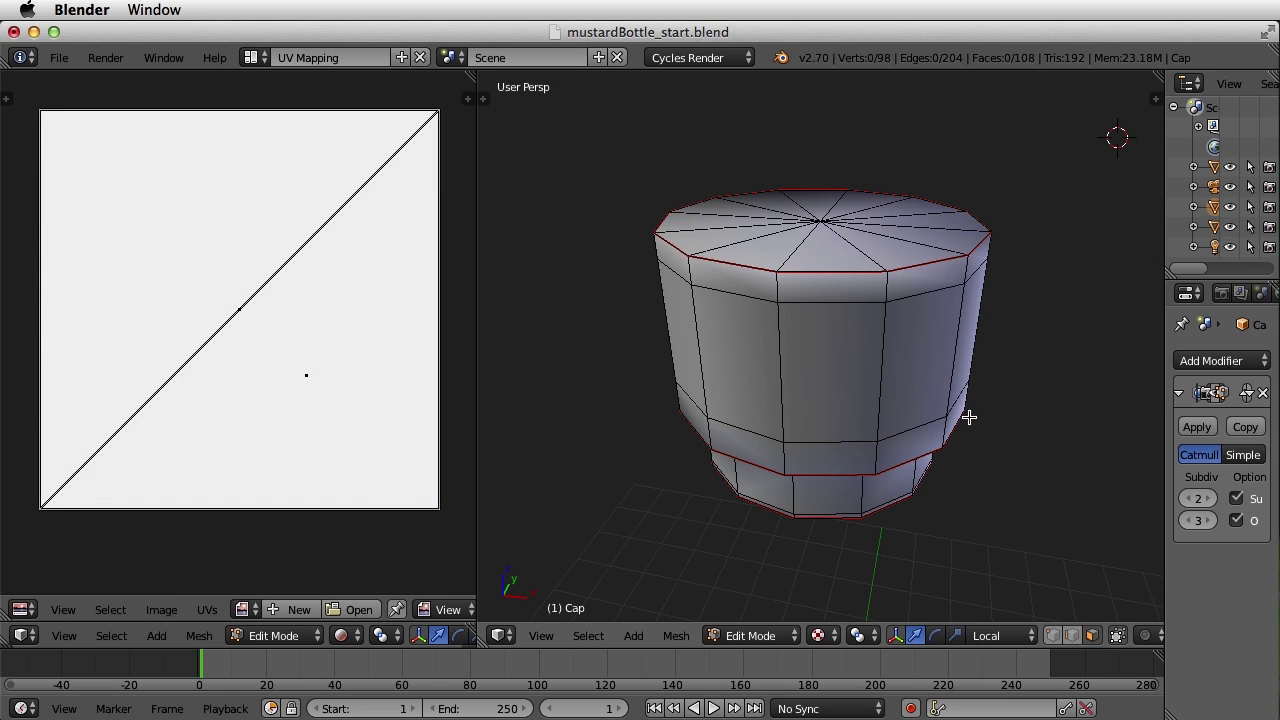
scroll(894, 423, down, 3)
middle_drag(1009, 379, 837, 351)
scroll(840, 352, up, 2)
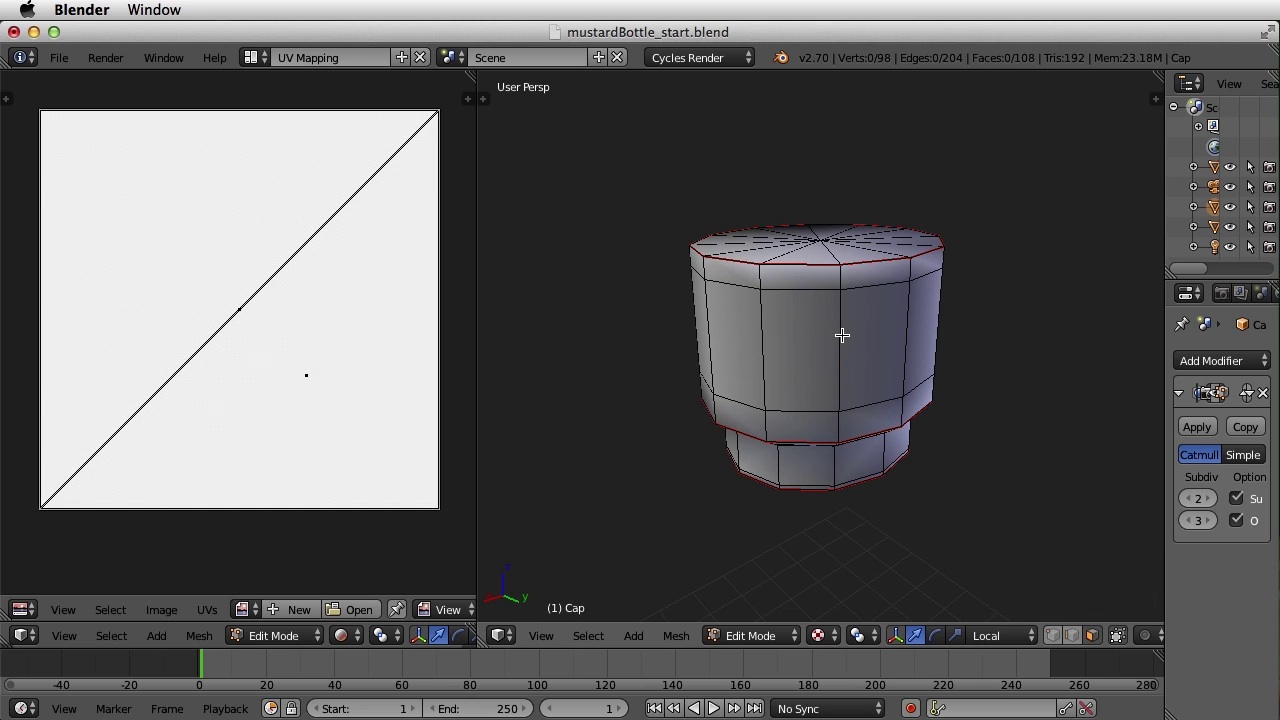
- Switch to edge select and pick one vertical edge line down the cap's side
alt+right_click(842, 335)
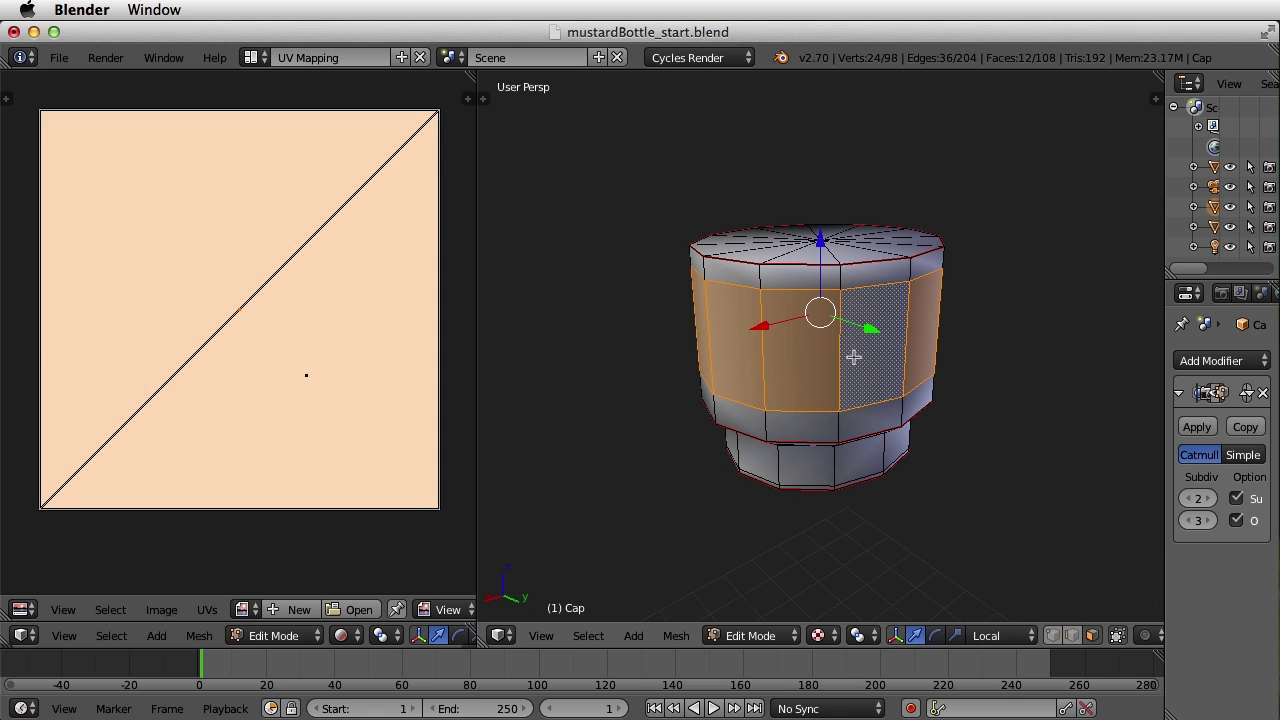
key(ctrl+Tab)
click(805, 337)
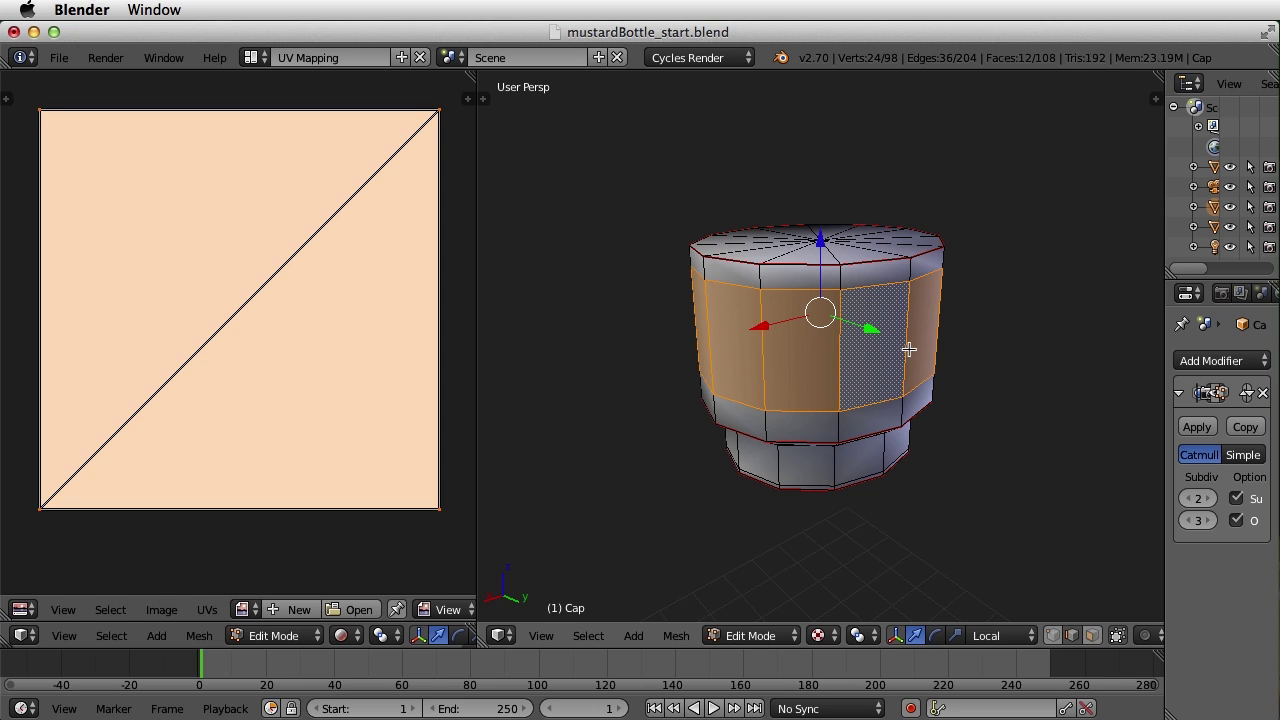
key(a)
alt+right_click(842, 337)
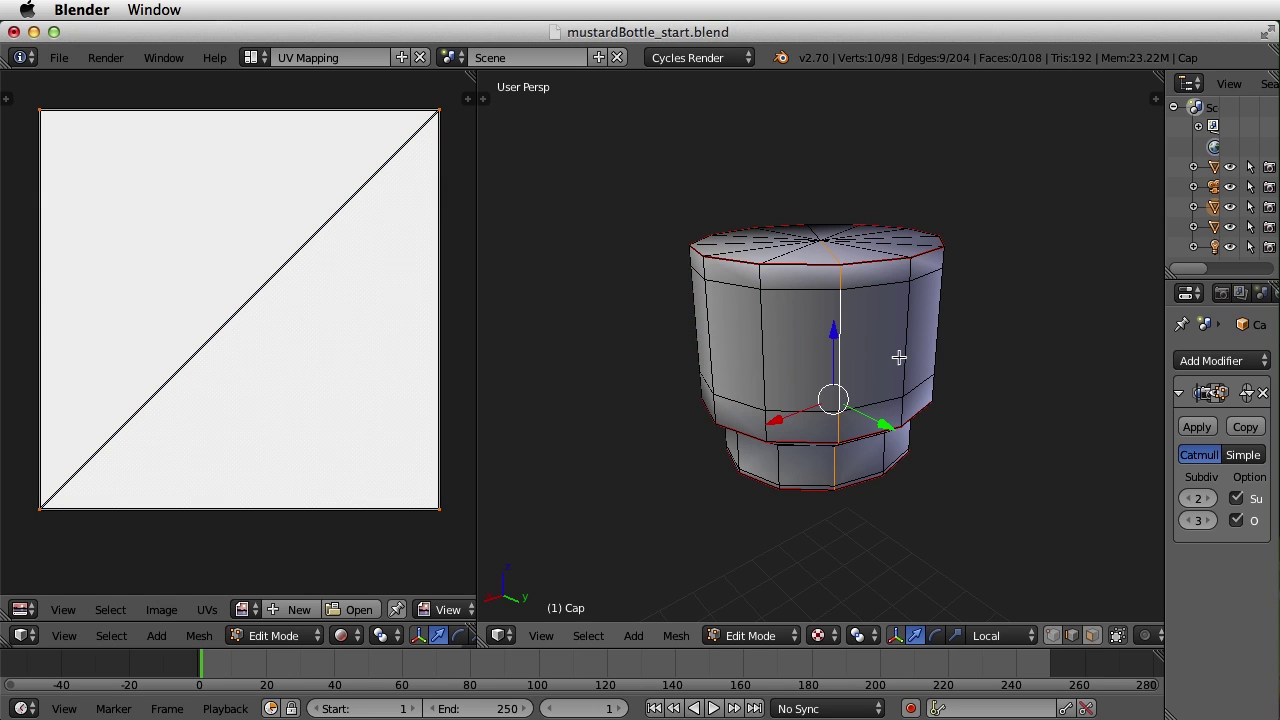
middle_drag(894, 346, 850, 259)
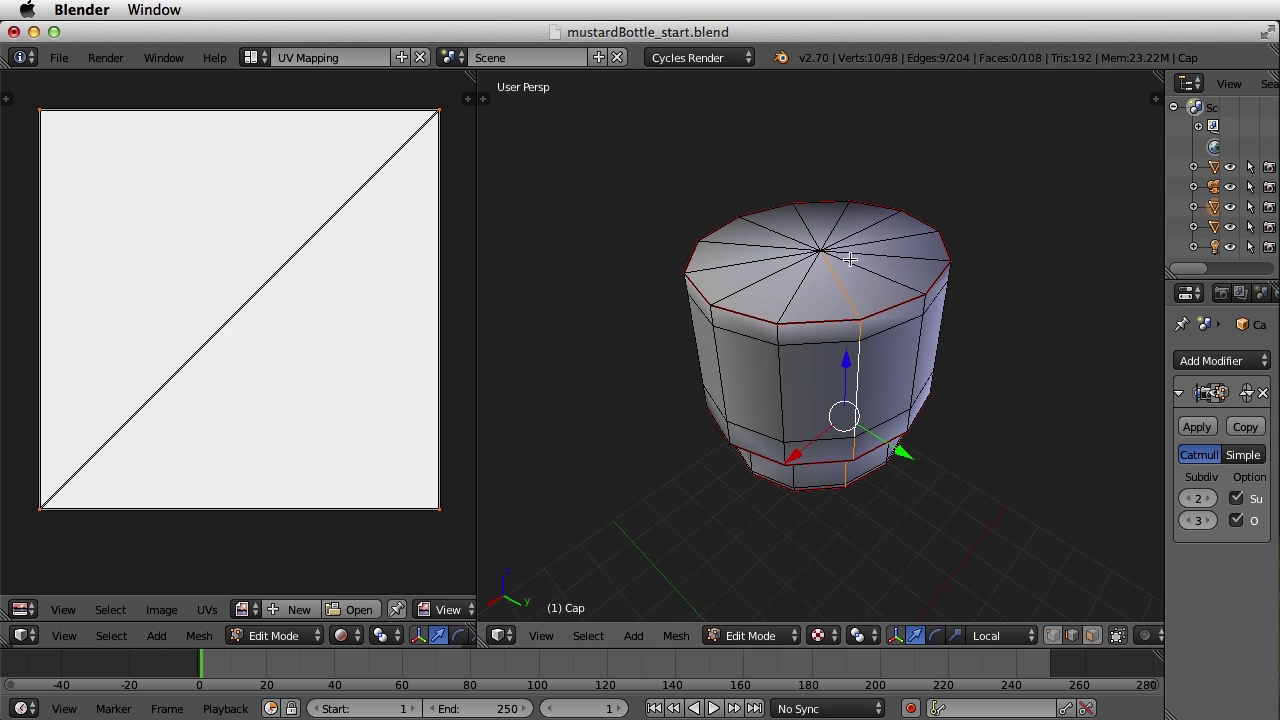
shift+right_click(841, 286)
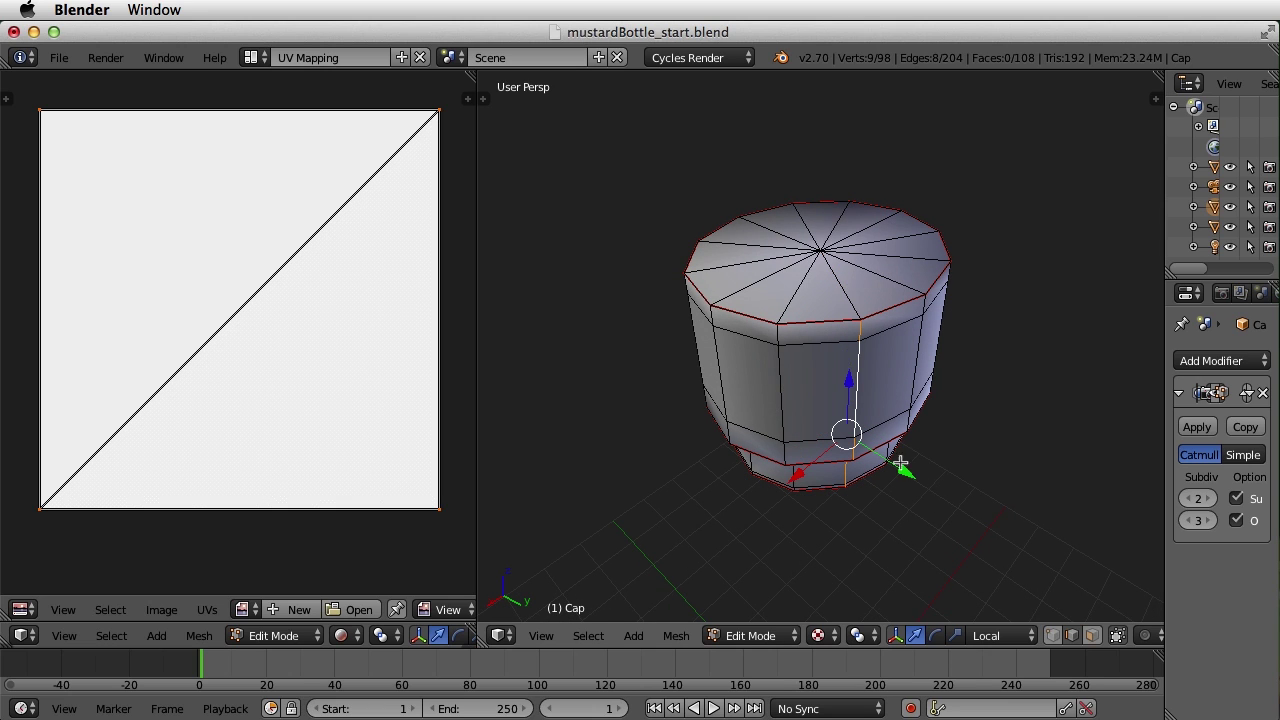
middle_drag(964, 537, 840, 379)
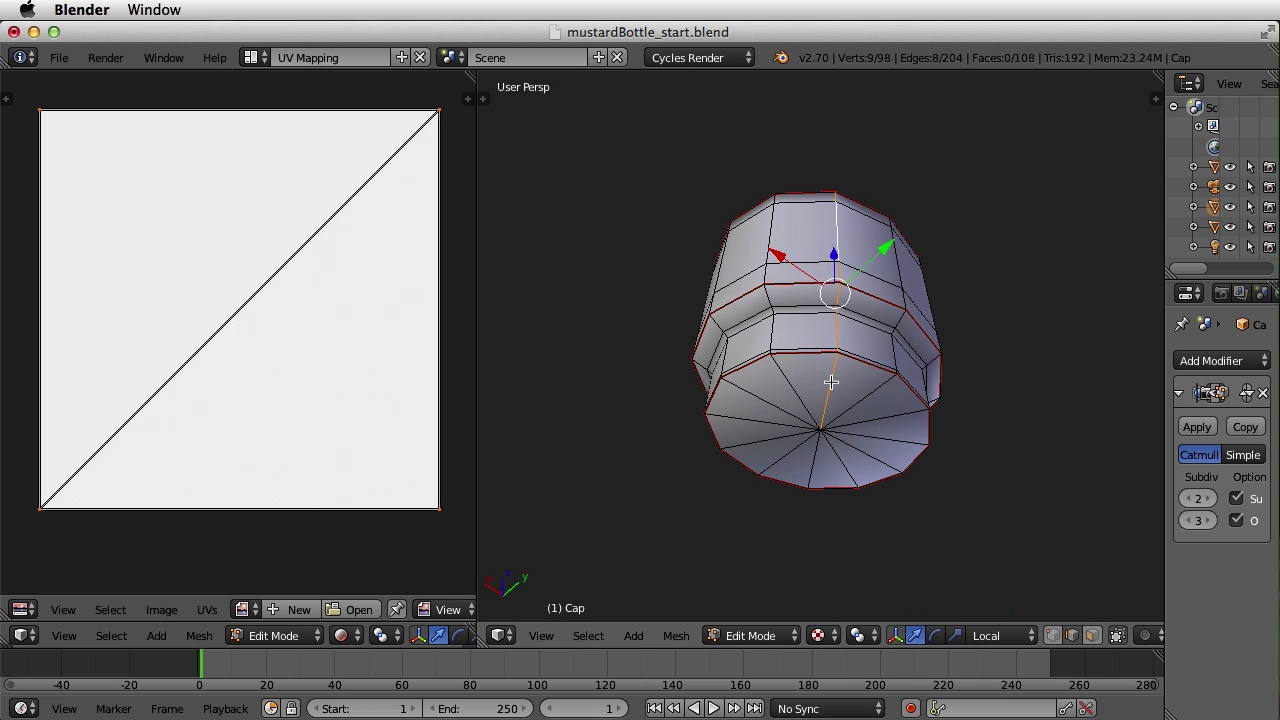
shift+right_click(831, 381)
middle_drag(877, 314, 908, 400)
- Mark the selected edges as a seam and deselect to check it
key(ctrl+e)
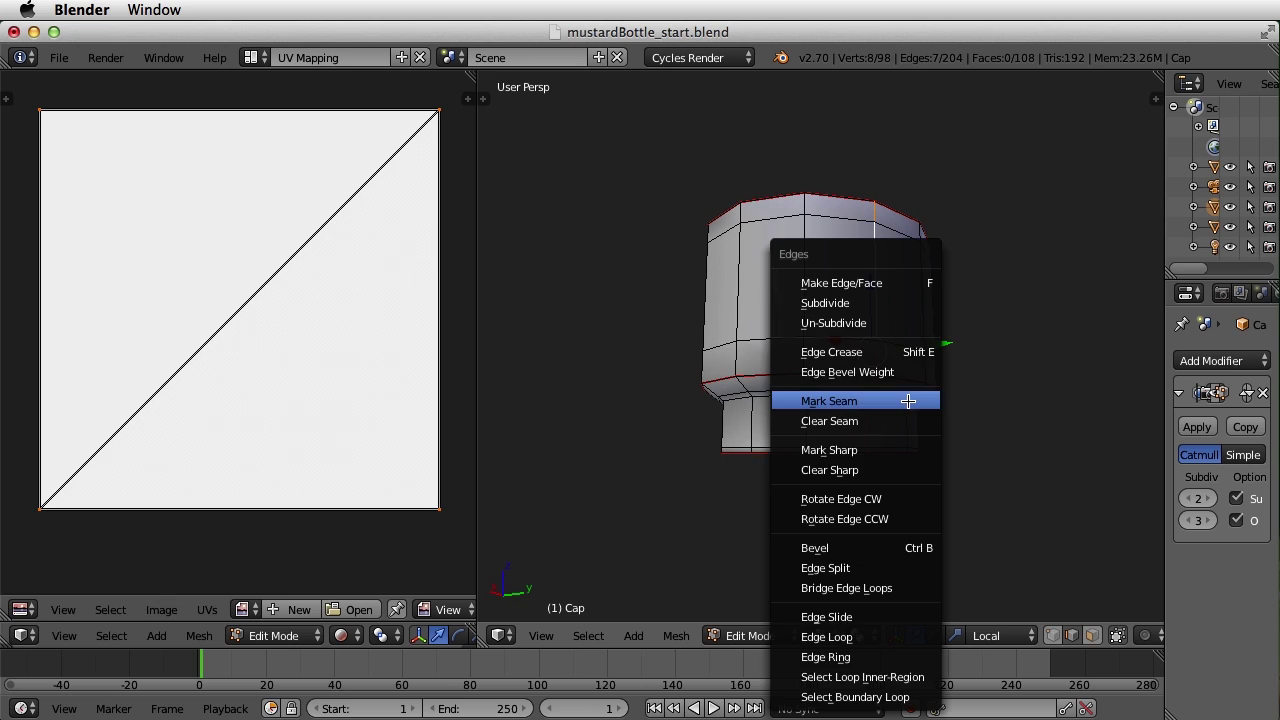
click(812, 401)
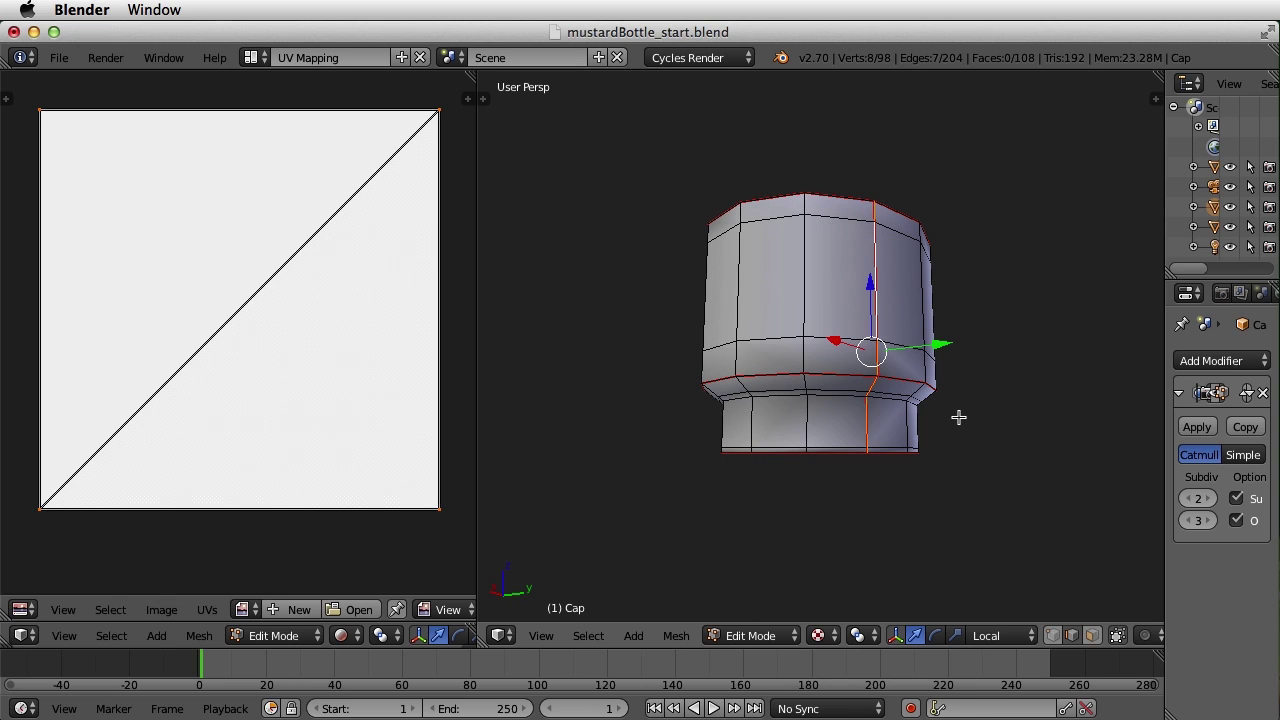
key(a)
key(ctrl+Tab)
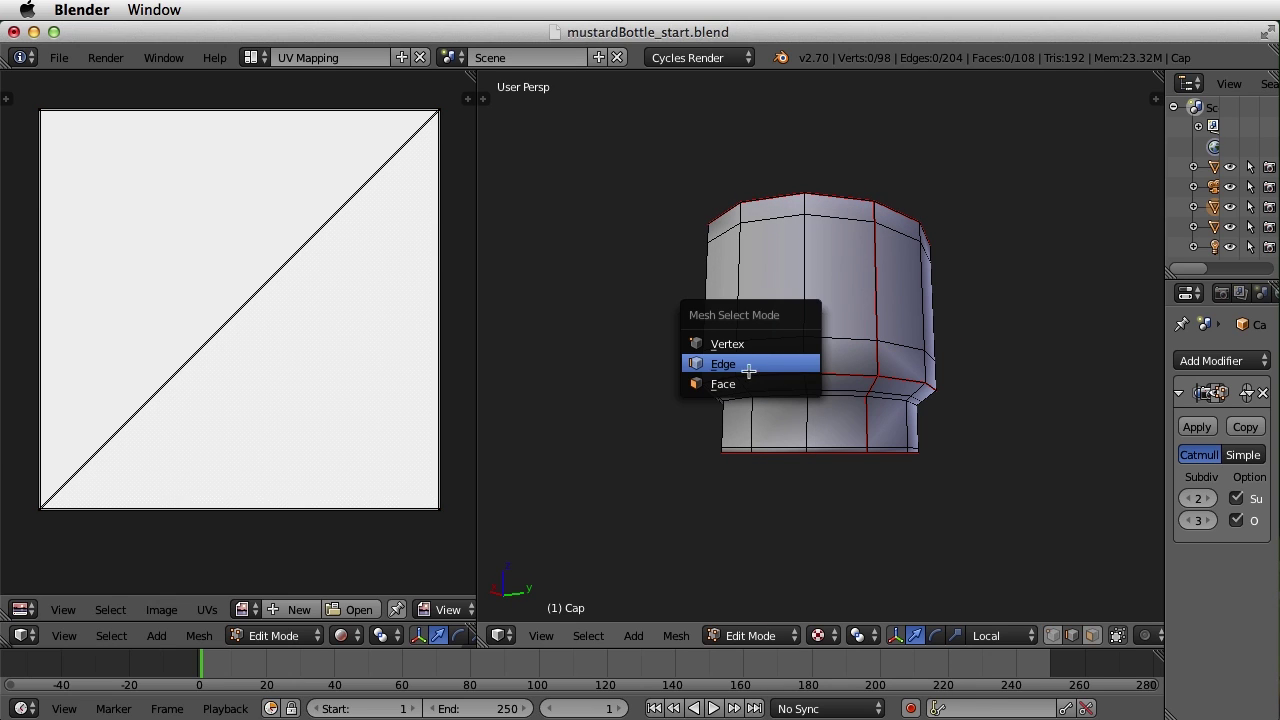
click(802, 366)
- Select the whole cap mesh and unwrap it along its seams
key(a)
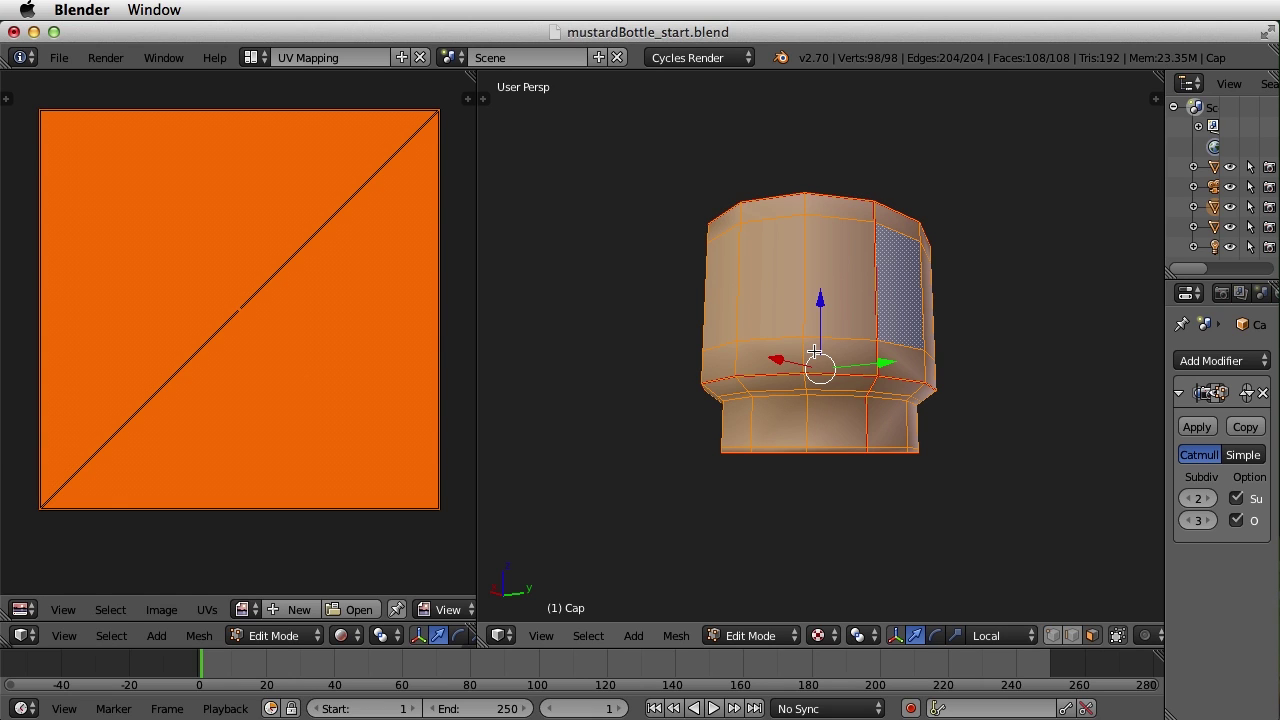
key(u)
click(814, 352)
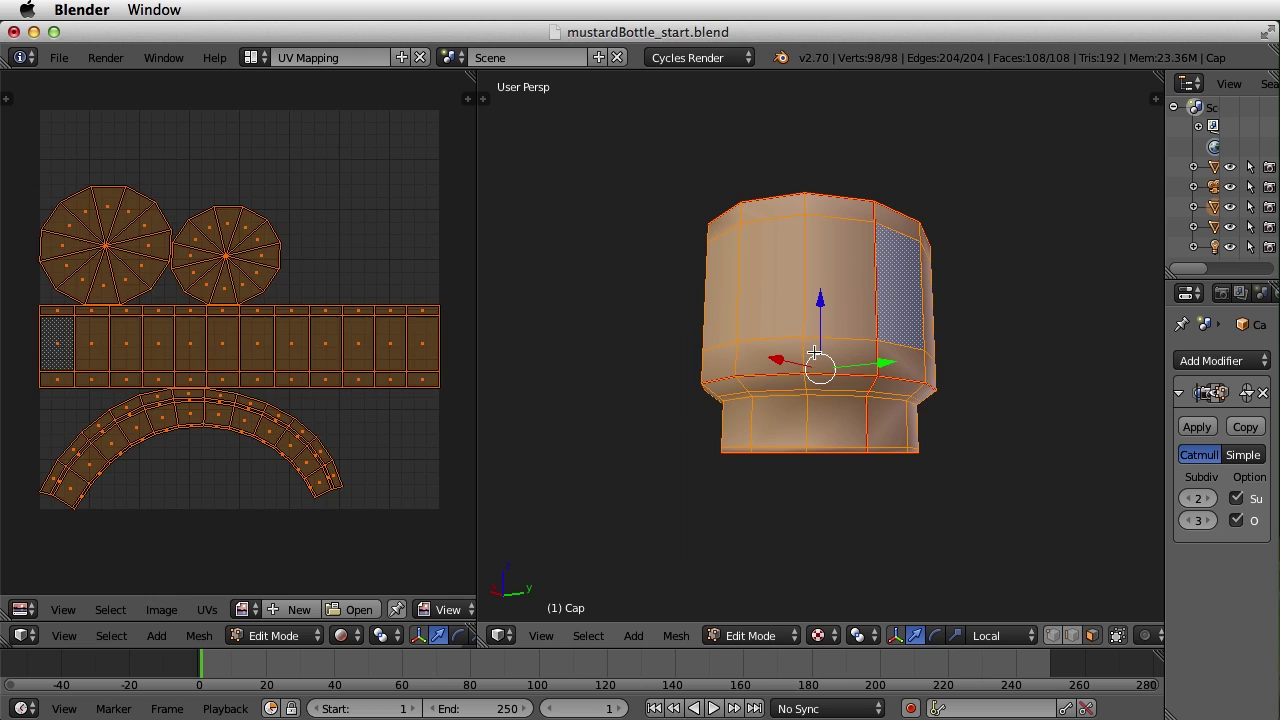
- Scale the cap's UV islands to about half size and place them top-left
key(s)
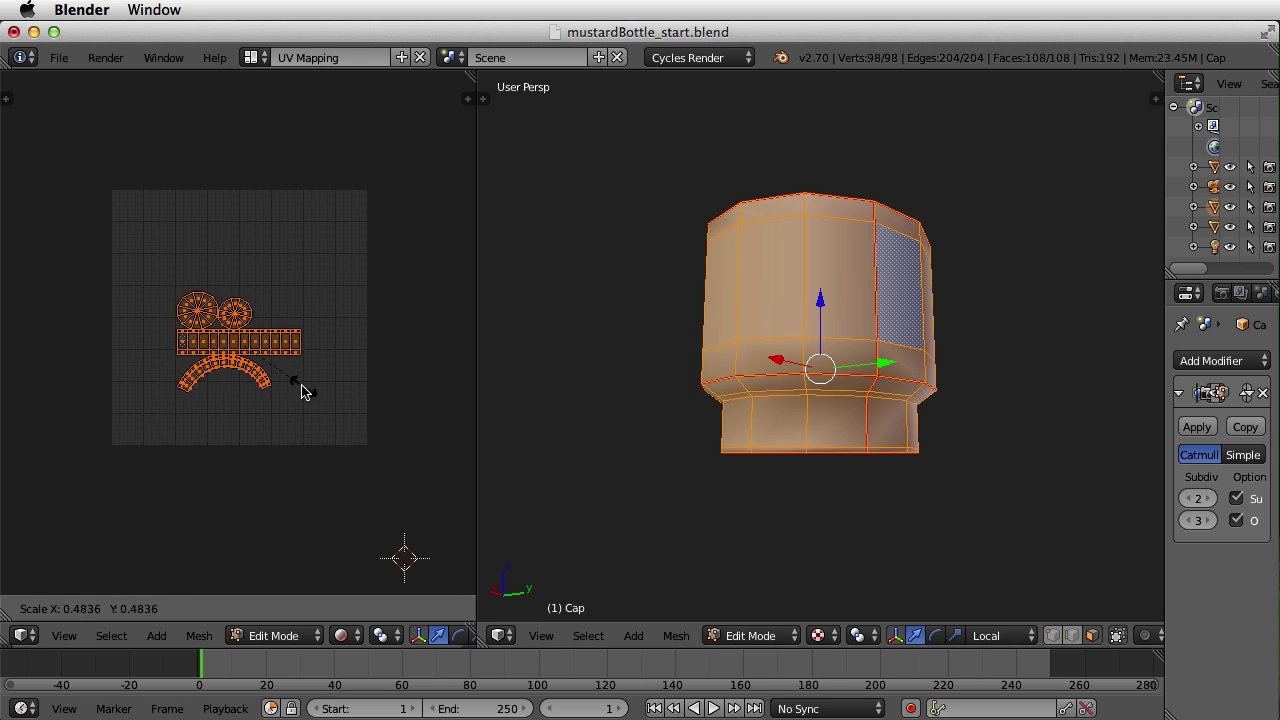
click(283, 384)
key(g)
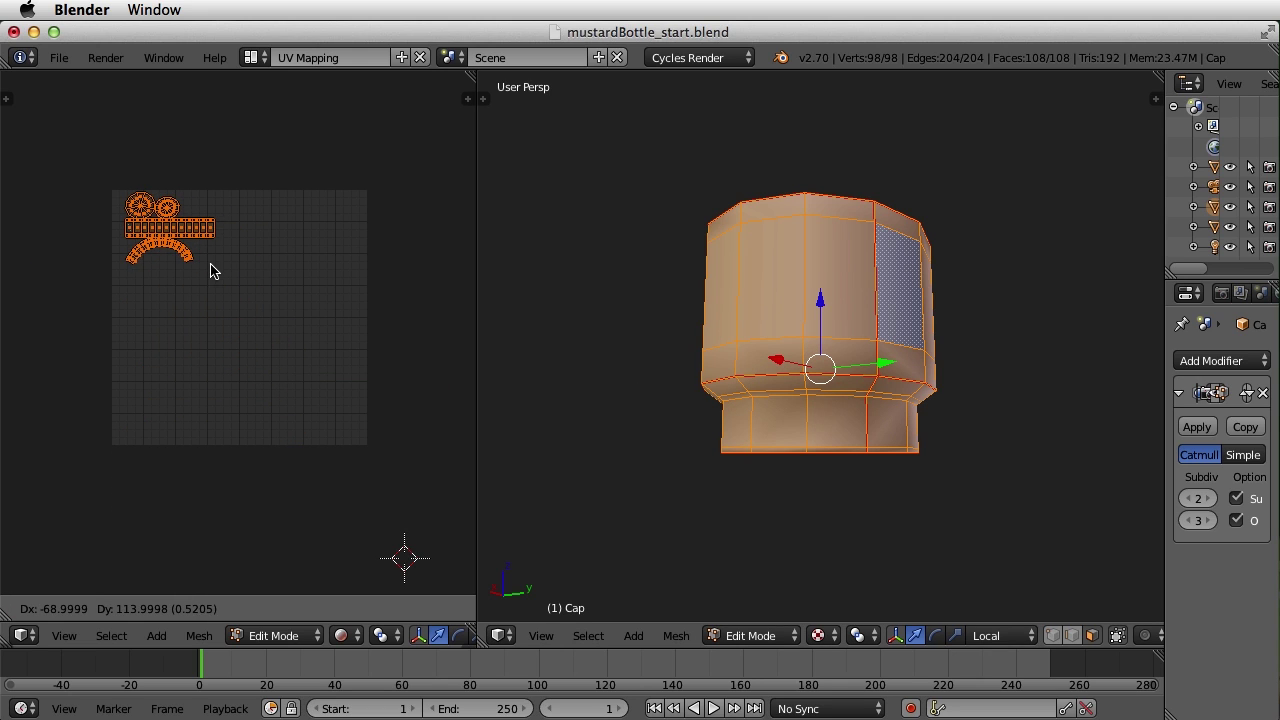
click(206, 271)
scroll(828, 345, down, 2)
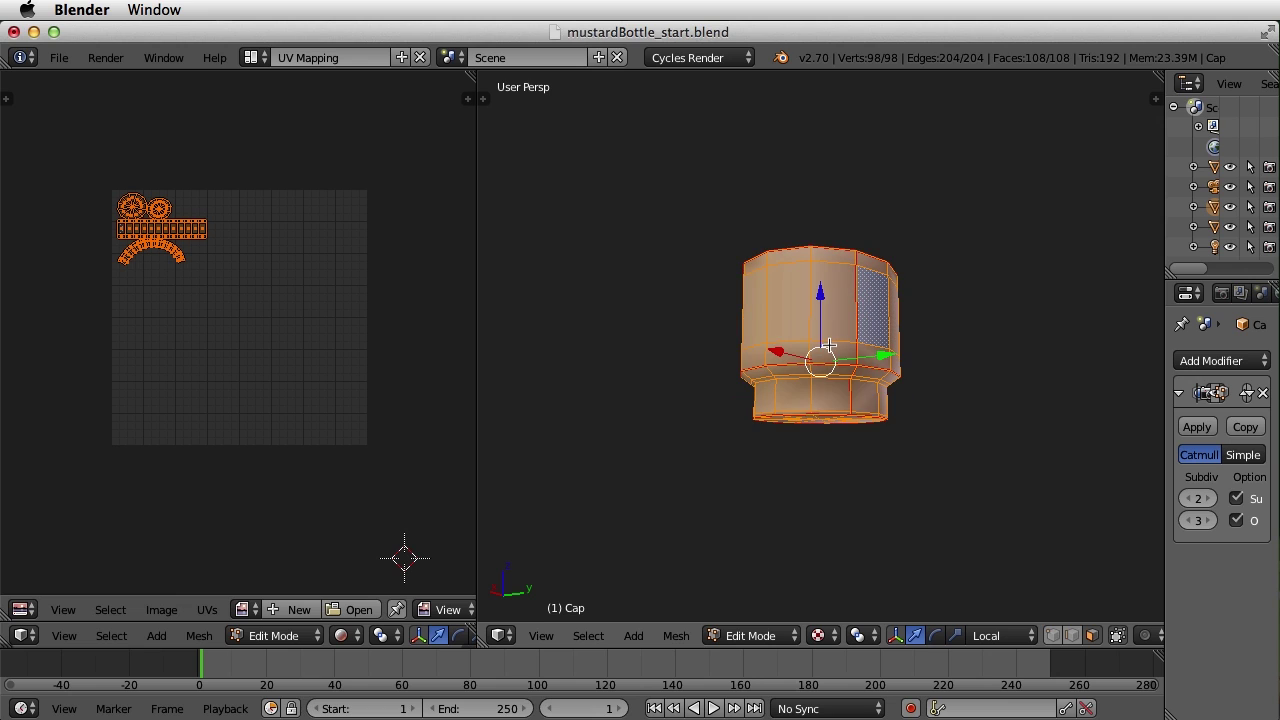
- Return to Object Mode and view the bottle and floor from above
key(a)
key(Tab)
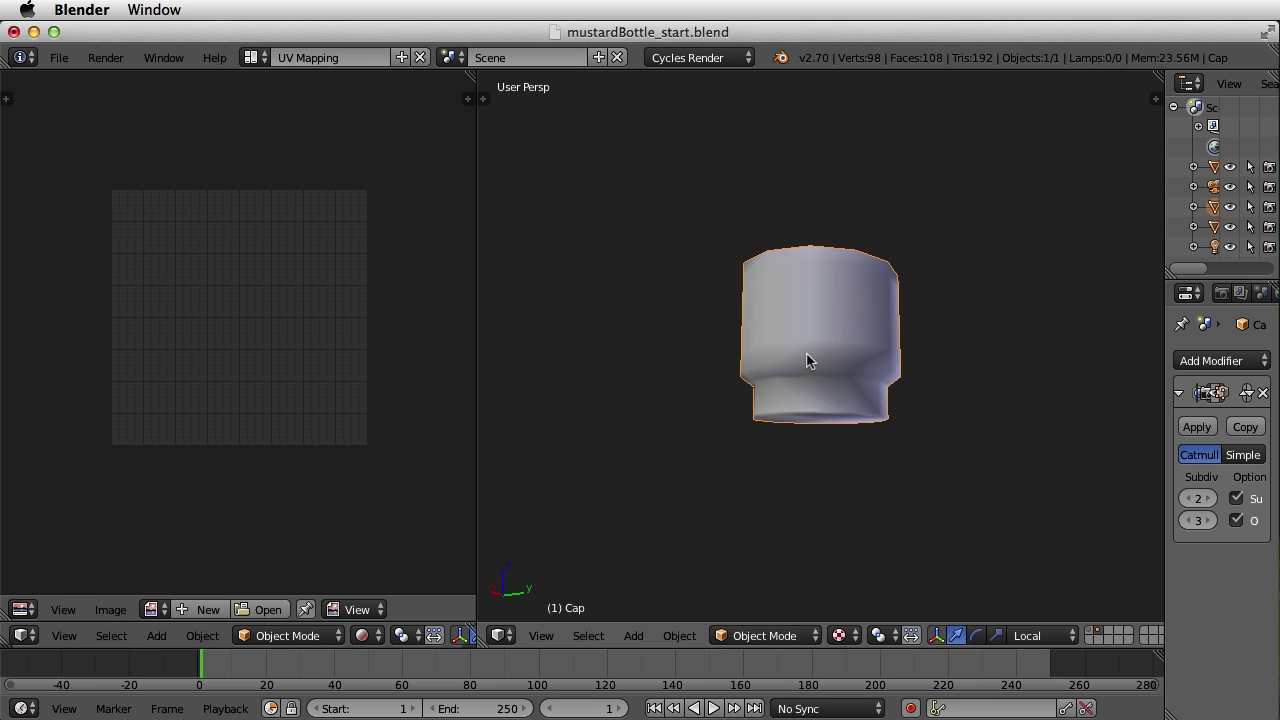
scroll(820, 353, down, 5)
scroll(857, 428, down, 1)
middle_drag(753, 450, 948, 325)
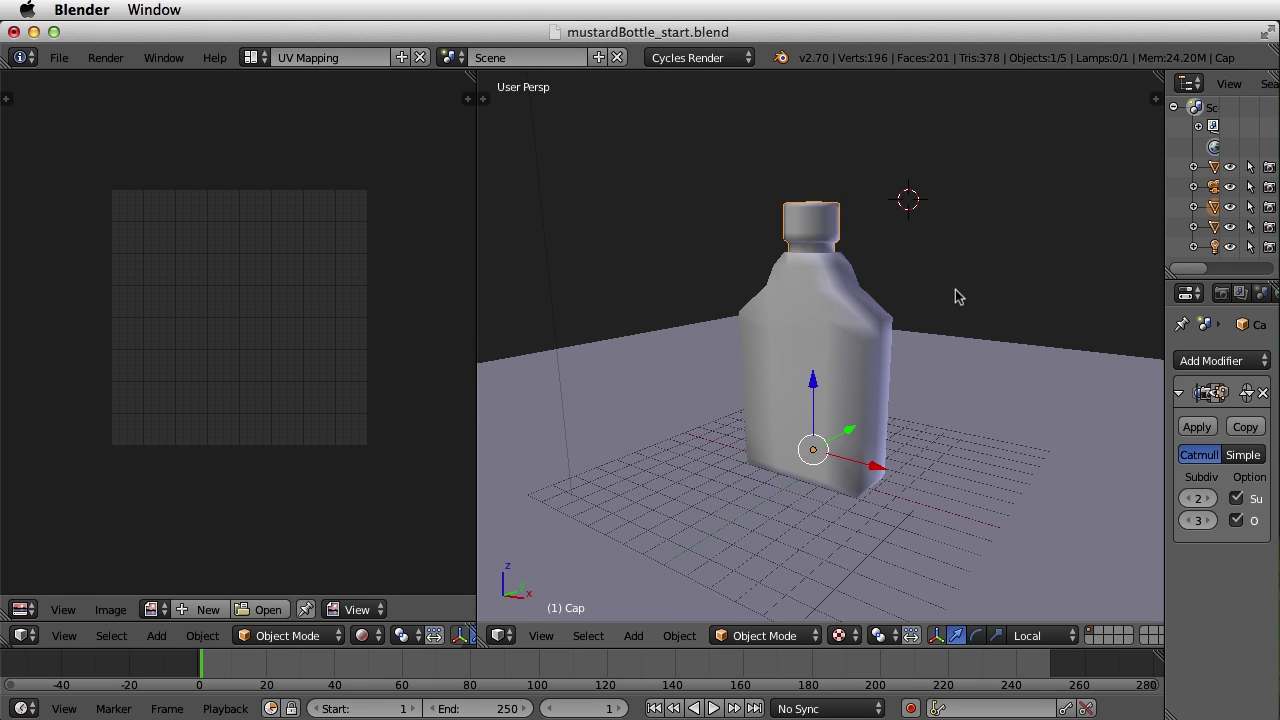
click(964, 282)
- Inspect the bottle's and the cap's UV layouts separately in Edit Mode
right_click(860, 328)
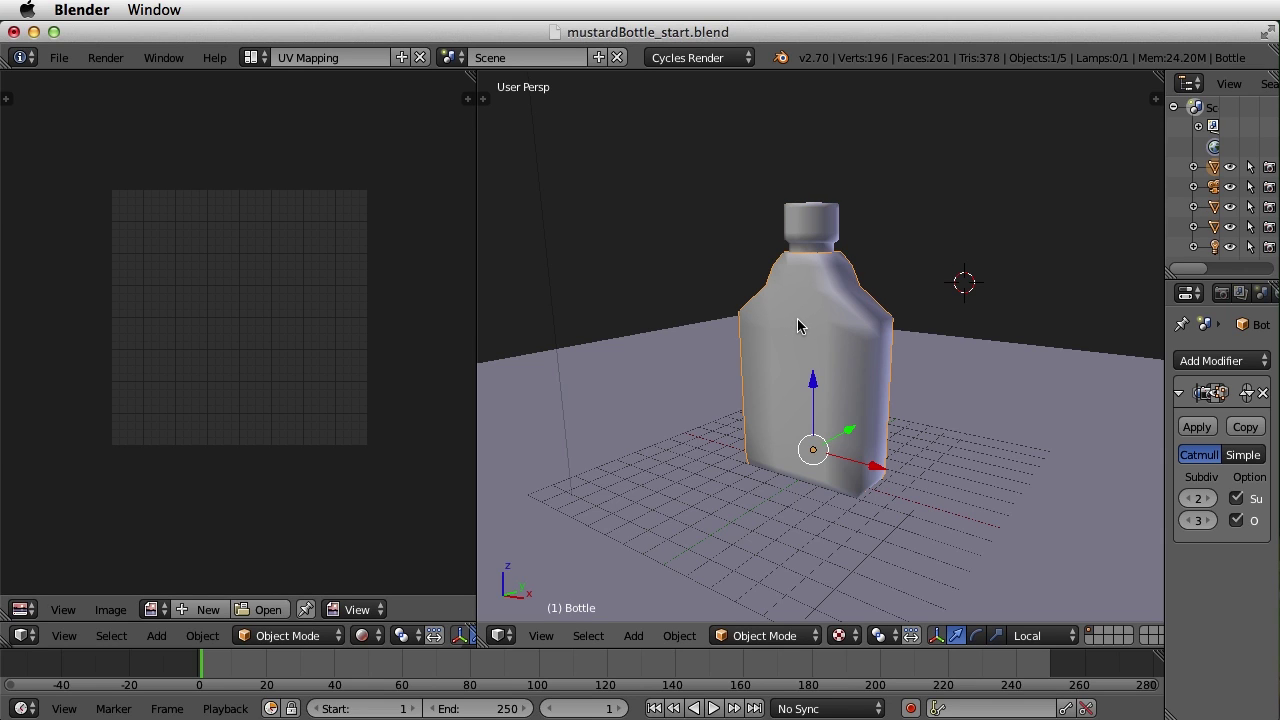
key(a)
key(a)
key(Tab)
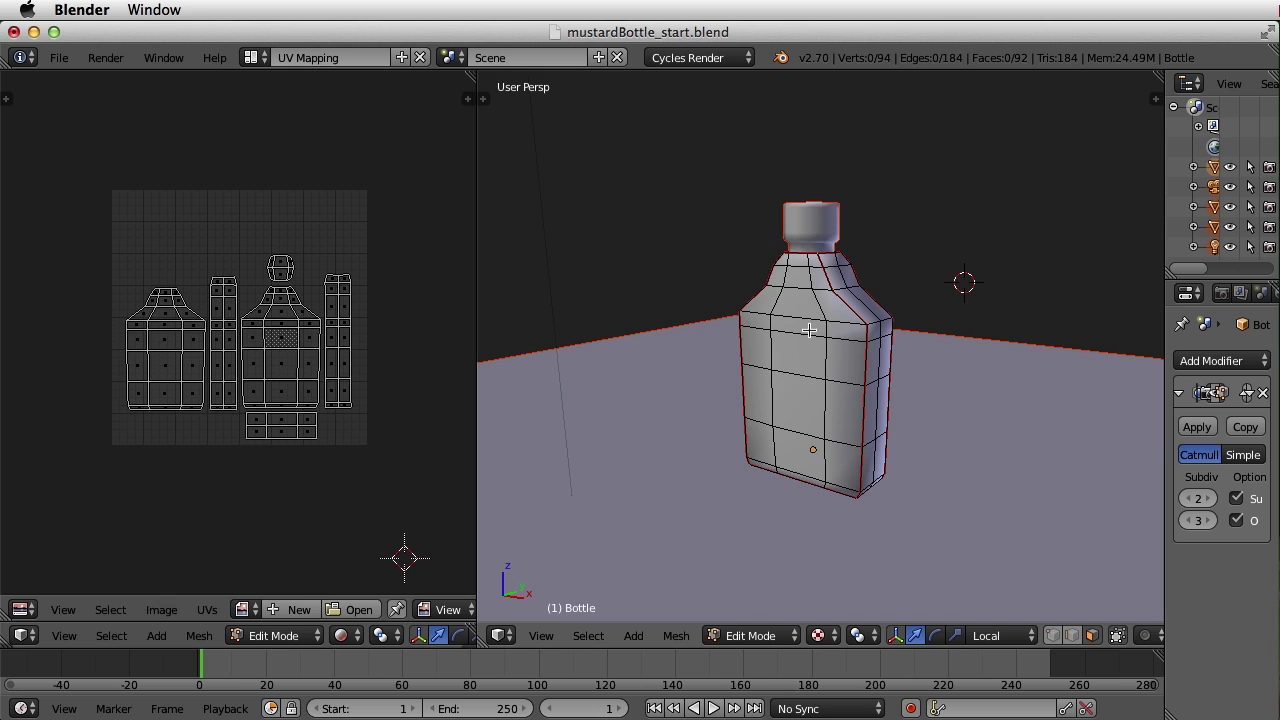
key(Tab)
right_click(807, 230)
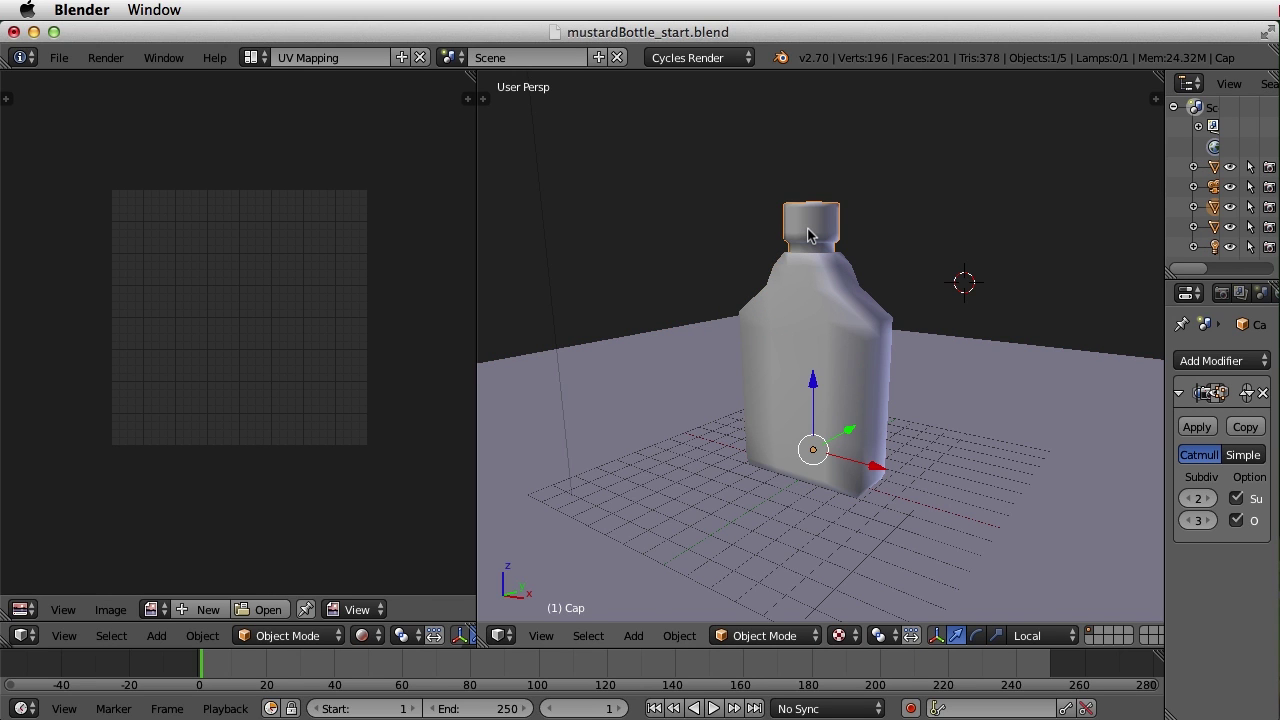
key(Tab)
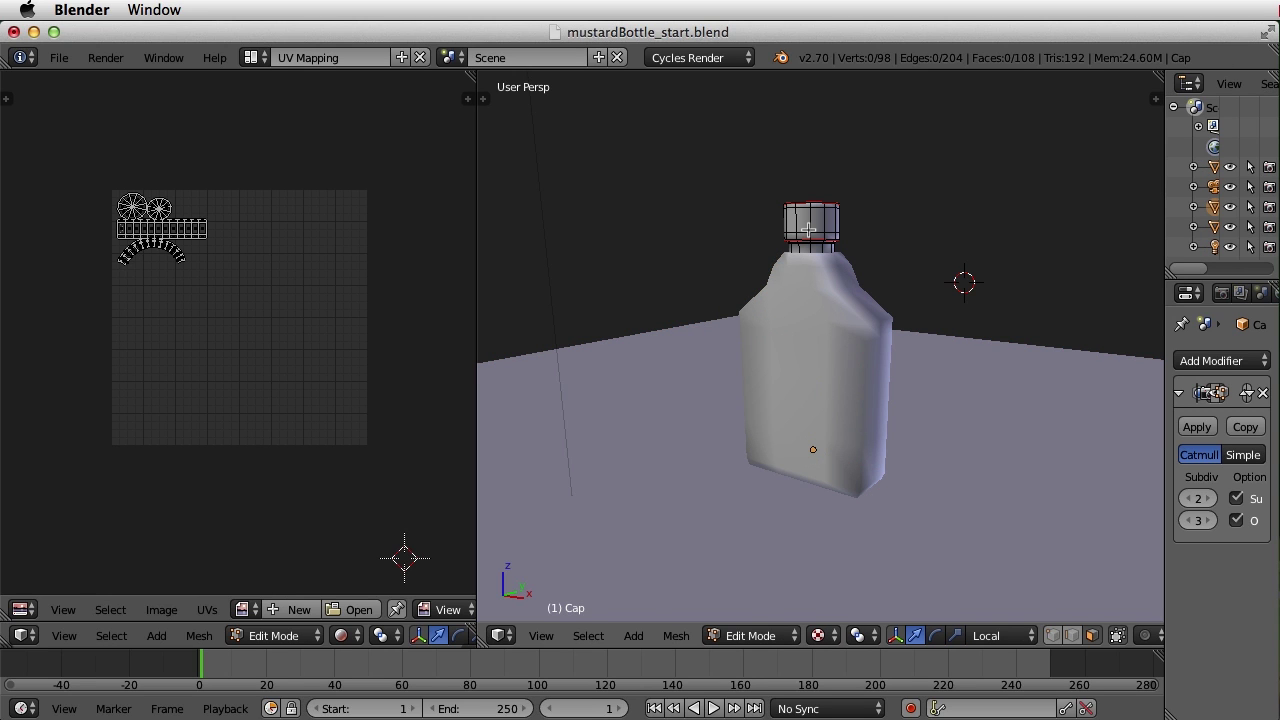
key(Tab)
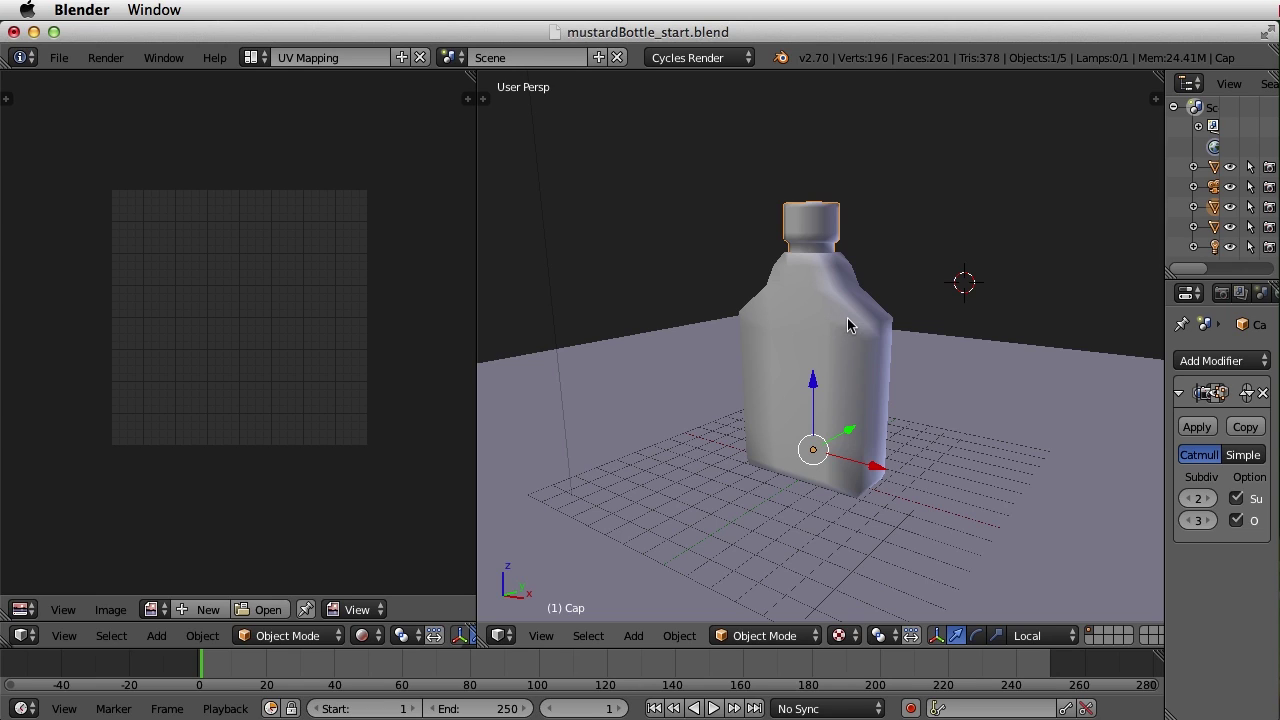
- Join the Cap into the Bottle with Ctrl+J and enter Edit Mode
shift+right_click(843, 334)
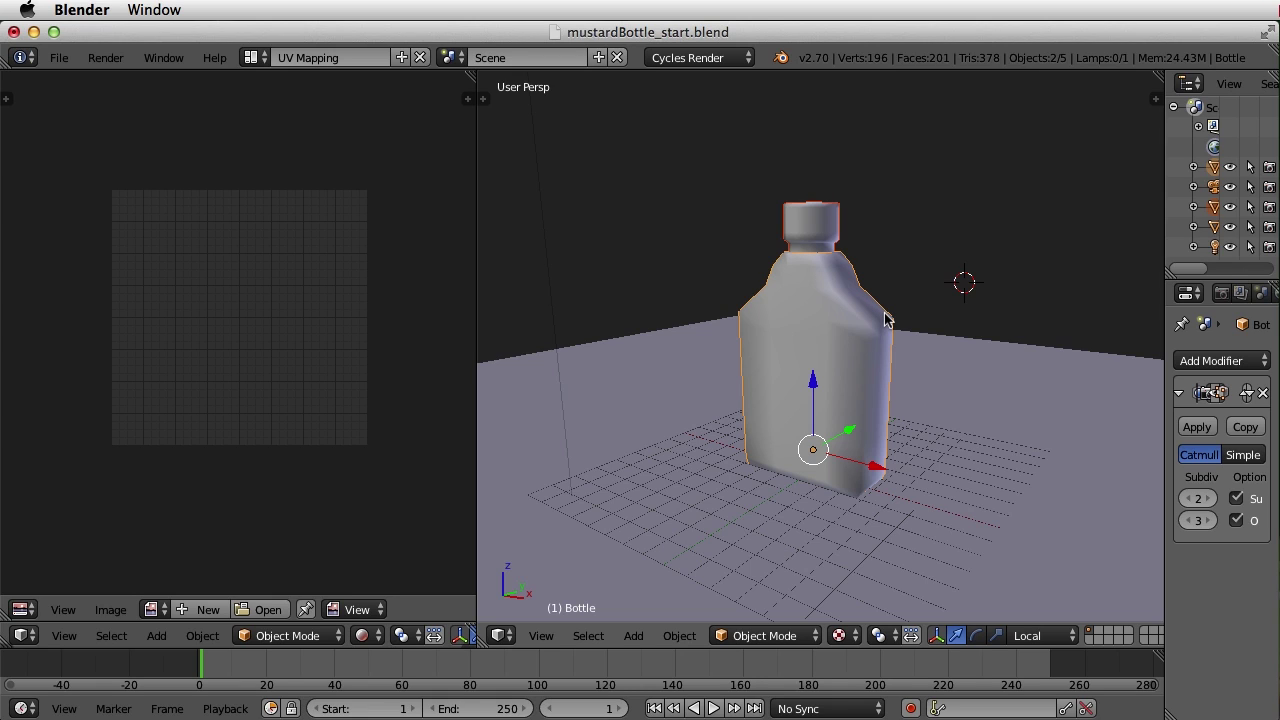
key(ctrl+j)
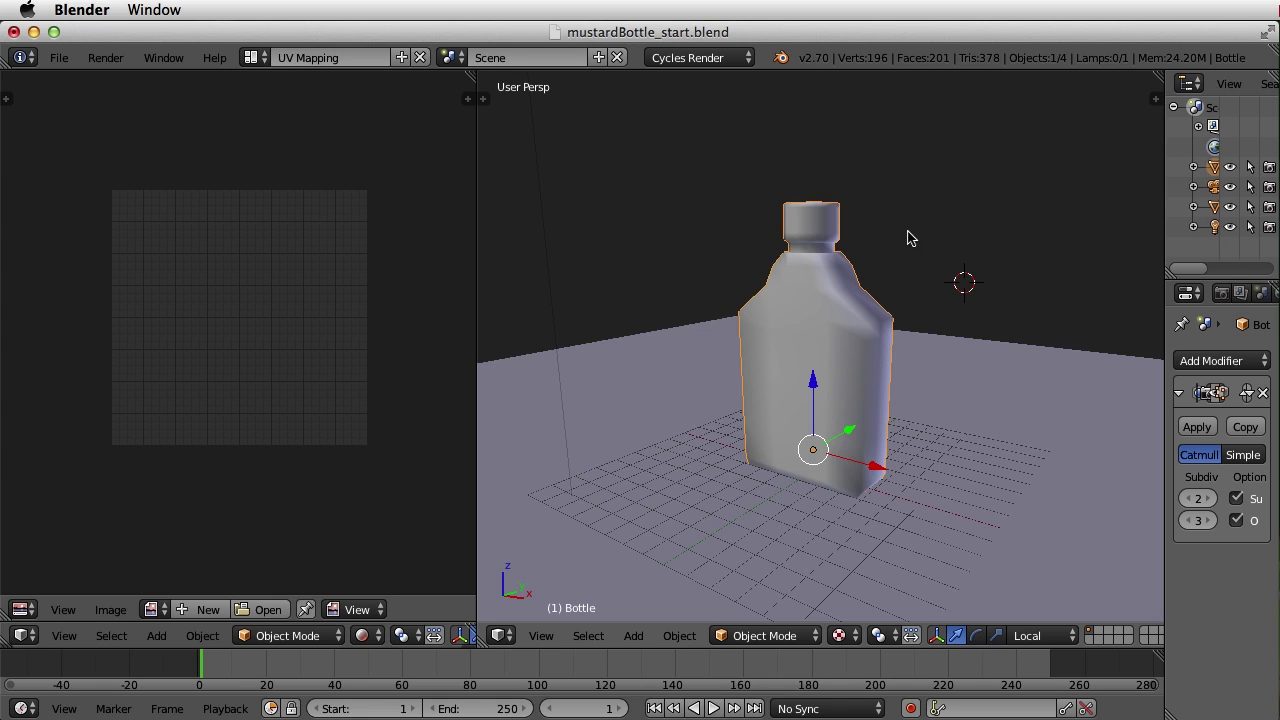
key(Tab)
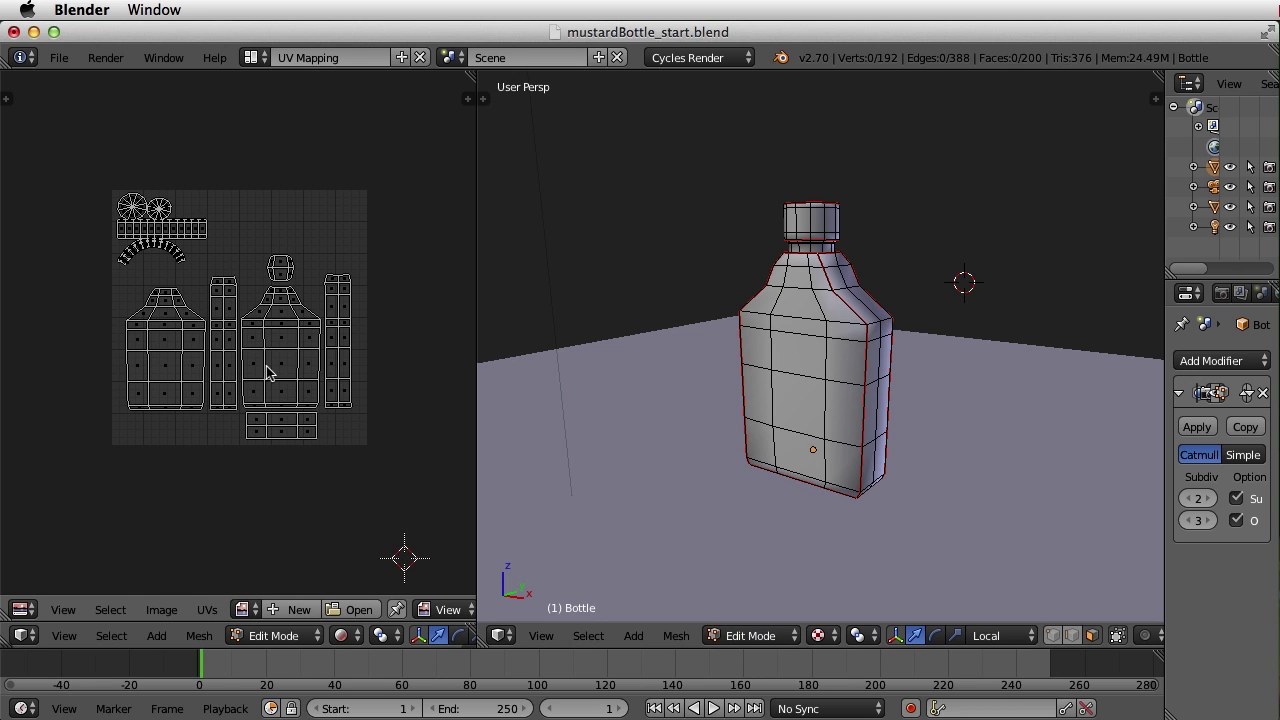
- Box-select the cap's UV islands, scale them up, move them across the top-left, then deselect
scroll(268, 368, up, 2)
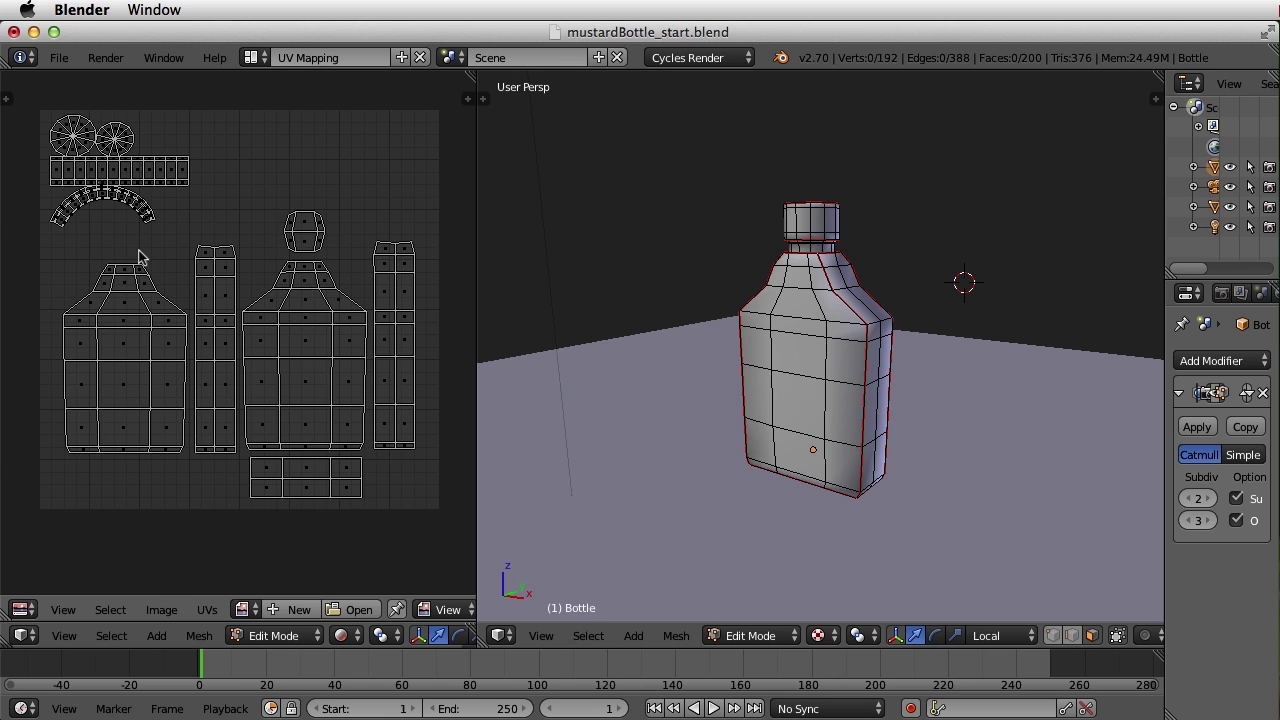
key(b)
drag(34, 104, 203, 234)
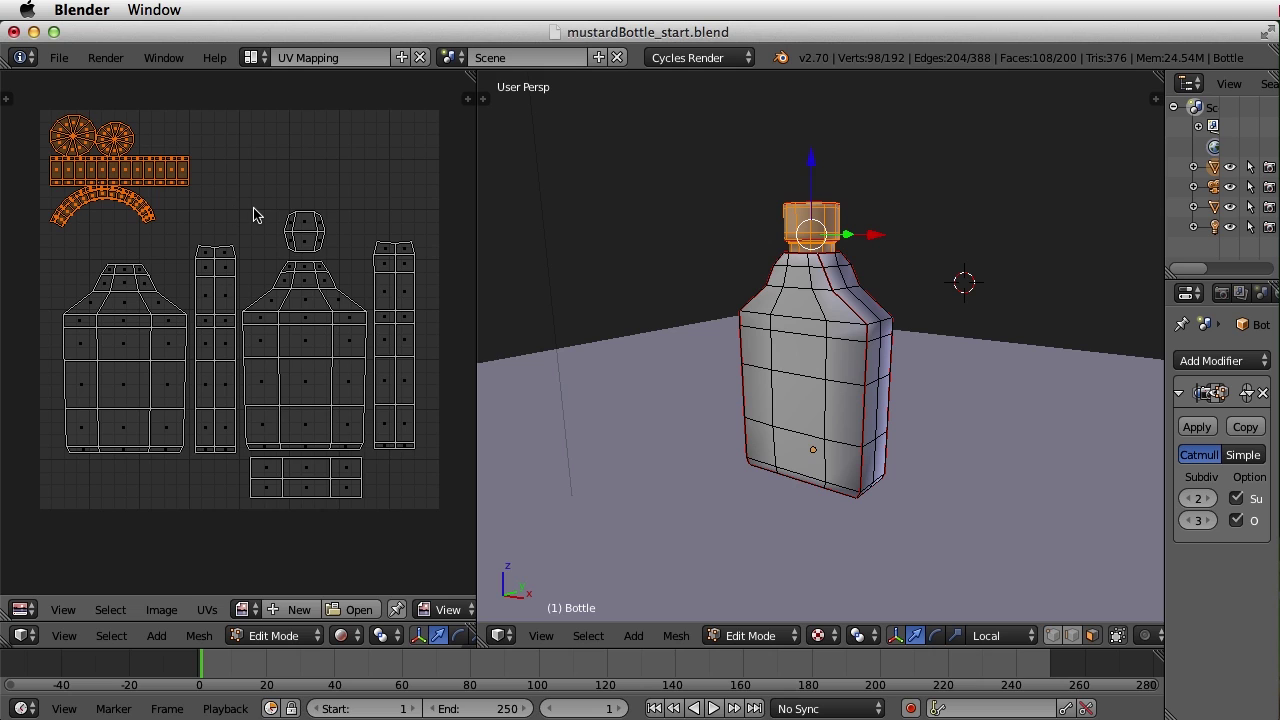
key(s)
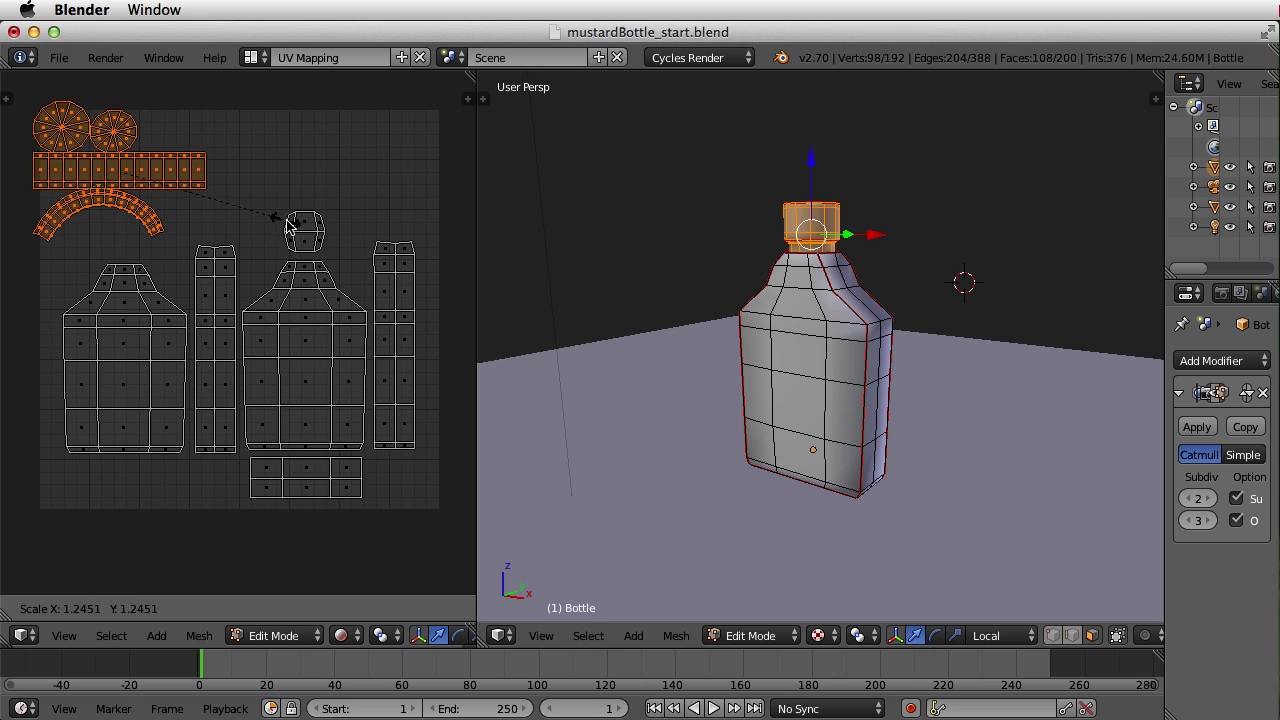
click(288, 224)
key(g)
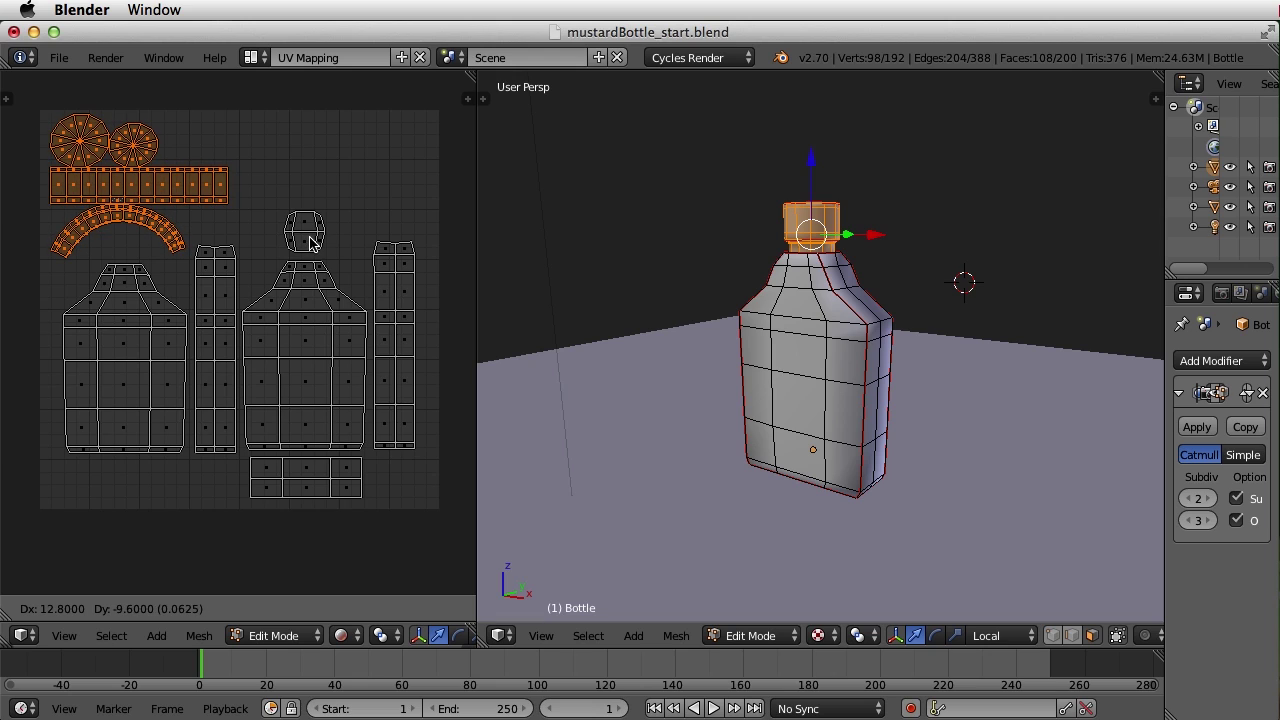
click(310, 240)
key(a)
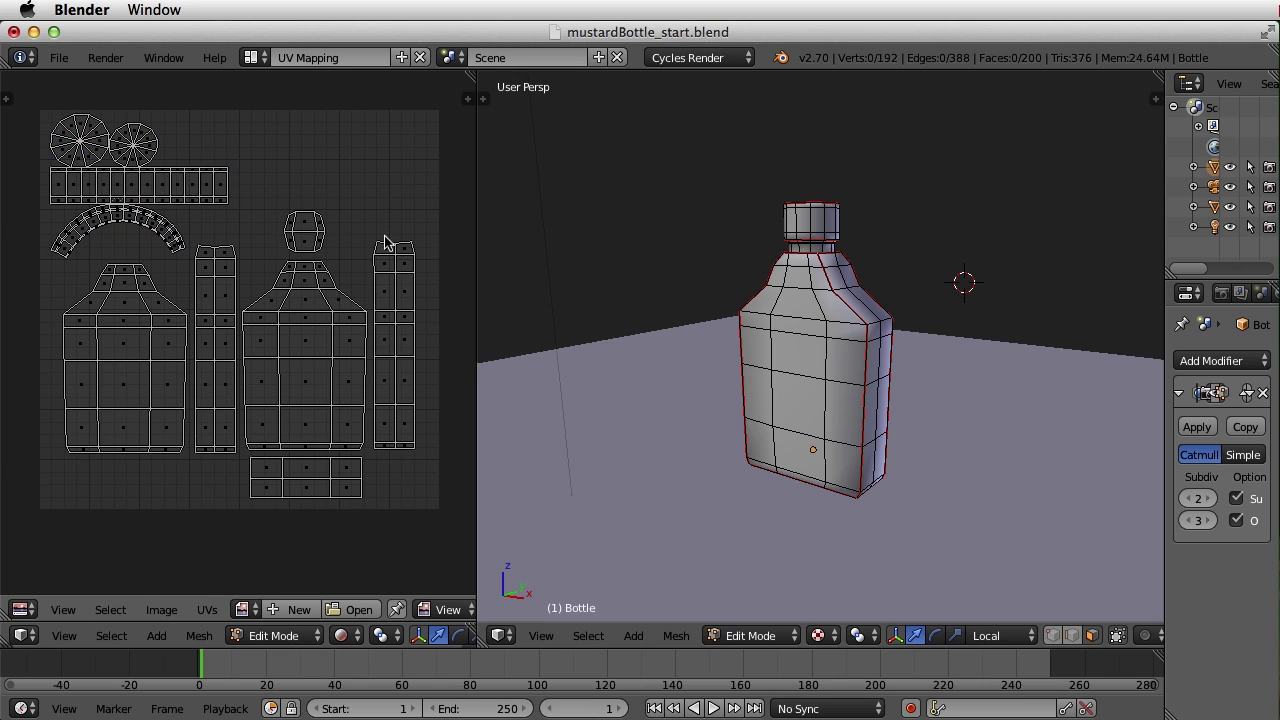
scroll(388, 242, down, 1)
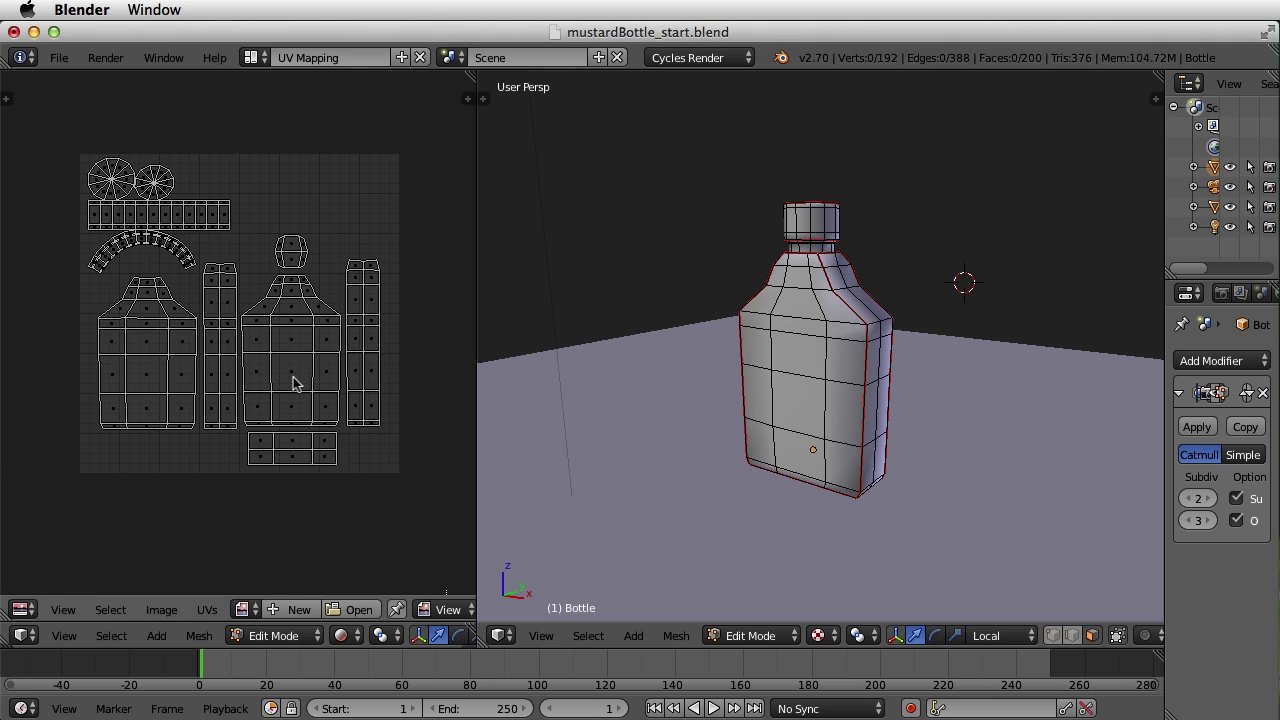
- Select all UVs and export the layout, overwriting bottle_UVs.png
key(a)
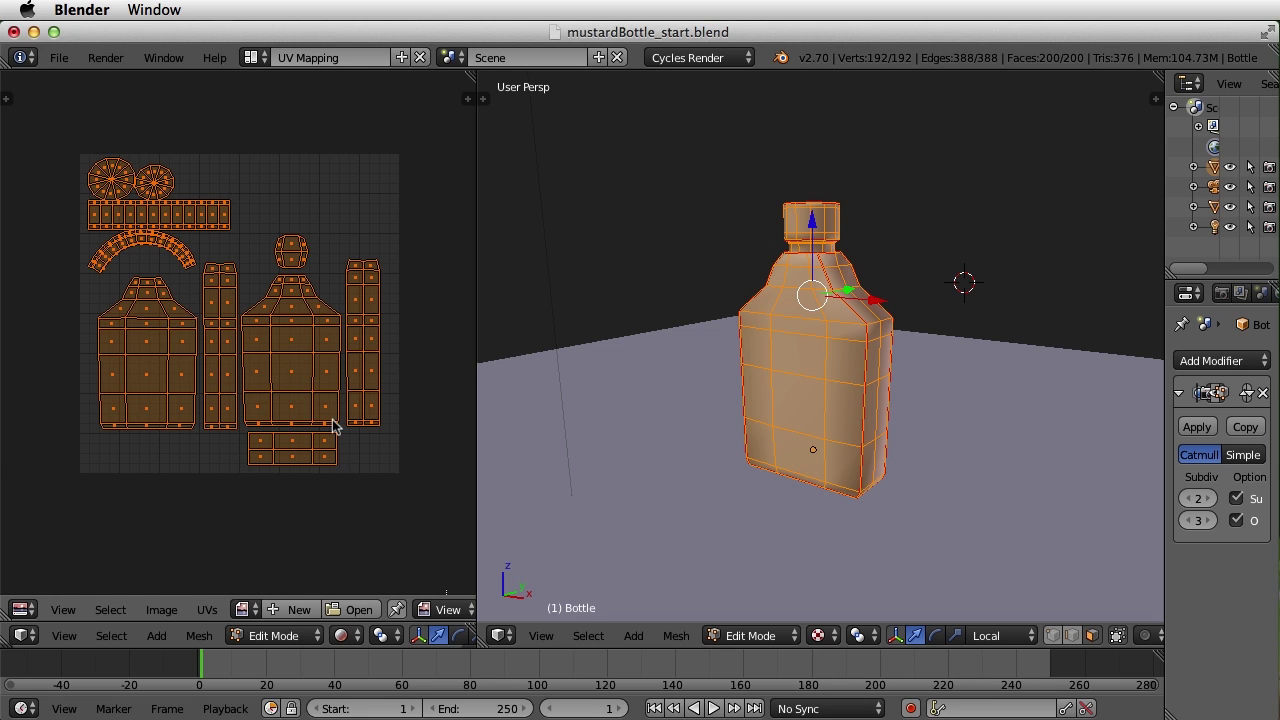
click(207, 609)
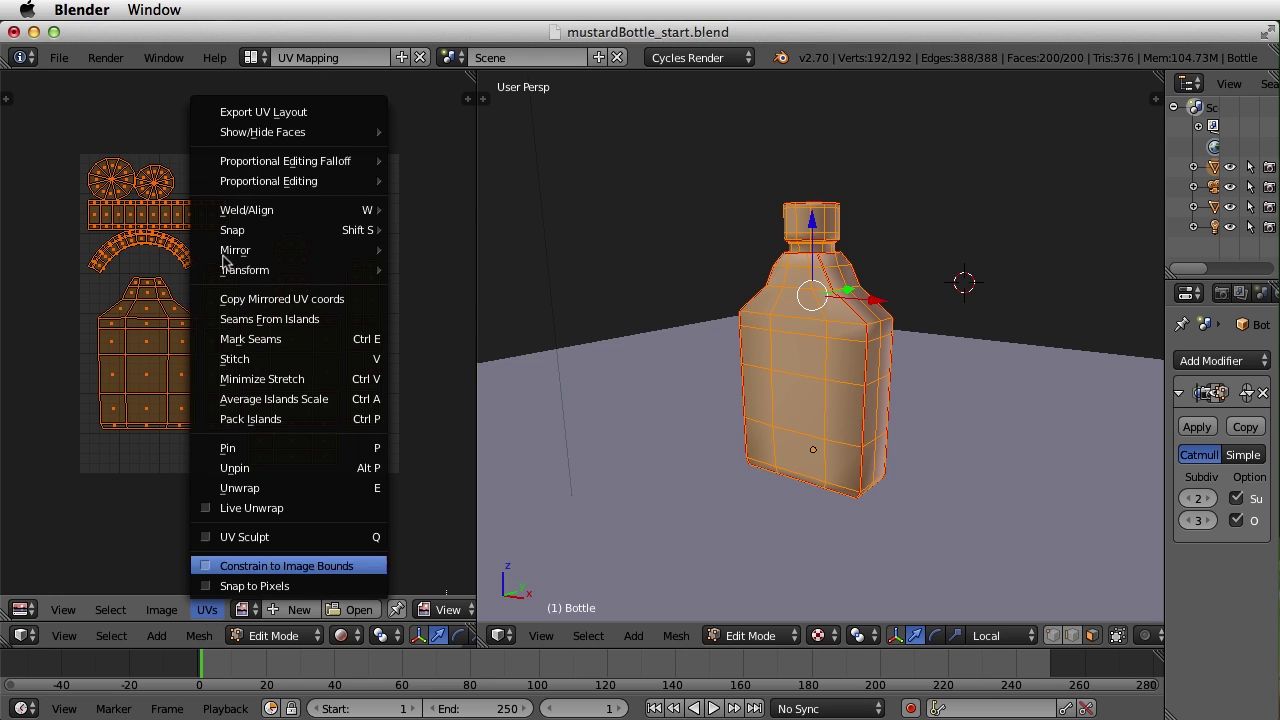
click(298, 112)
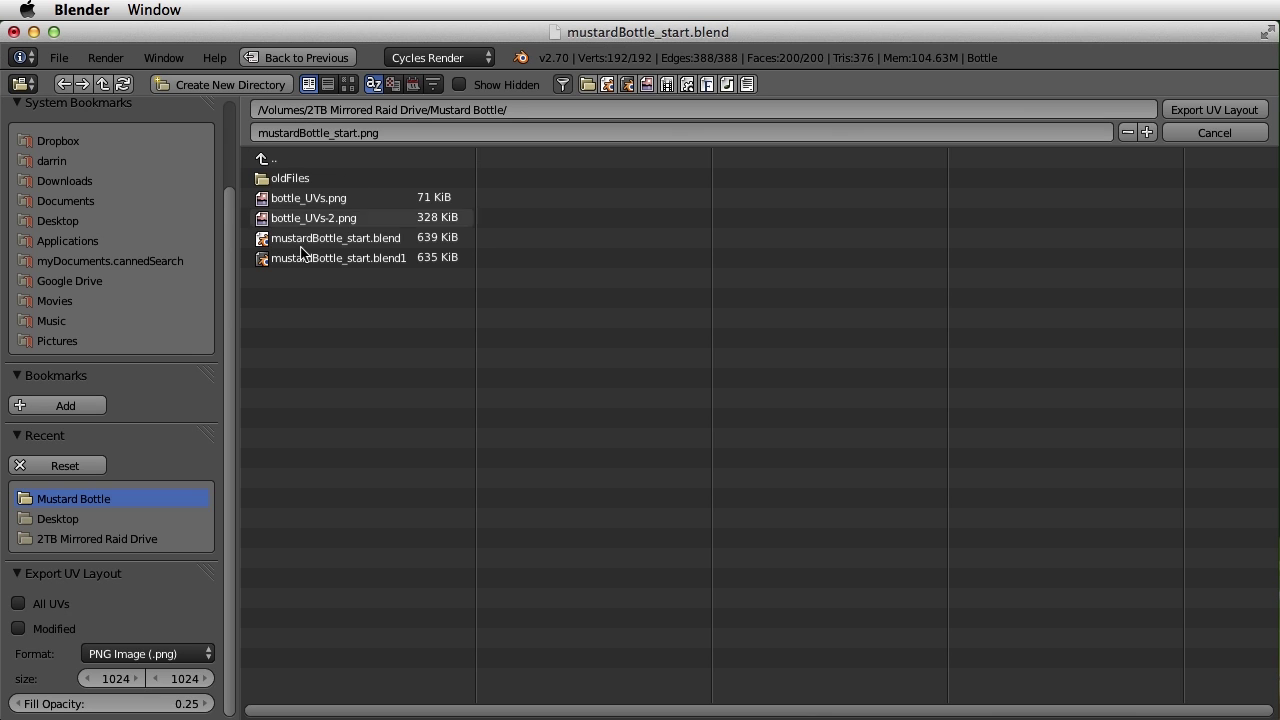
click(337, 200)
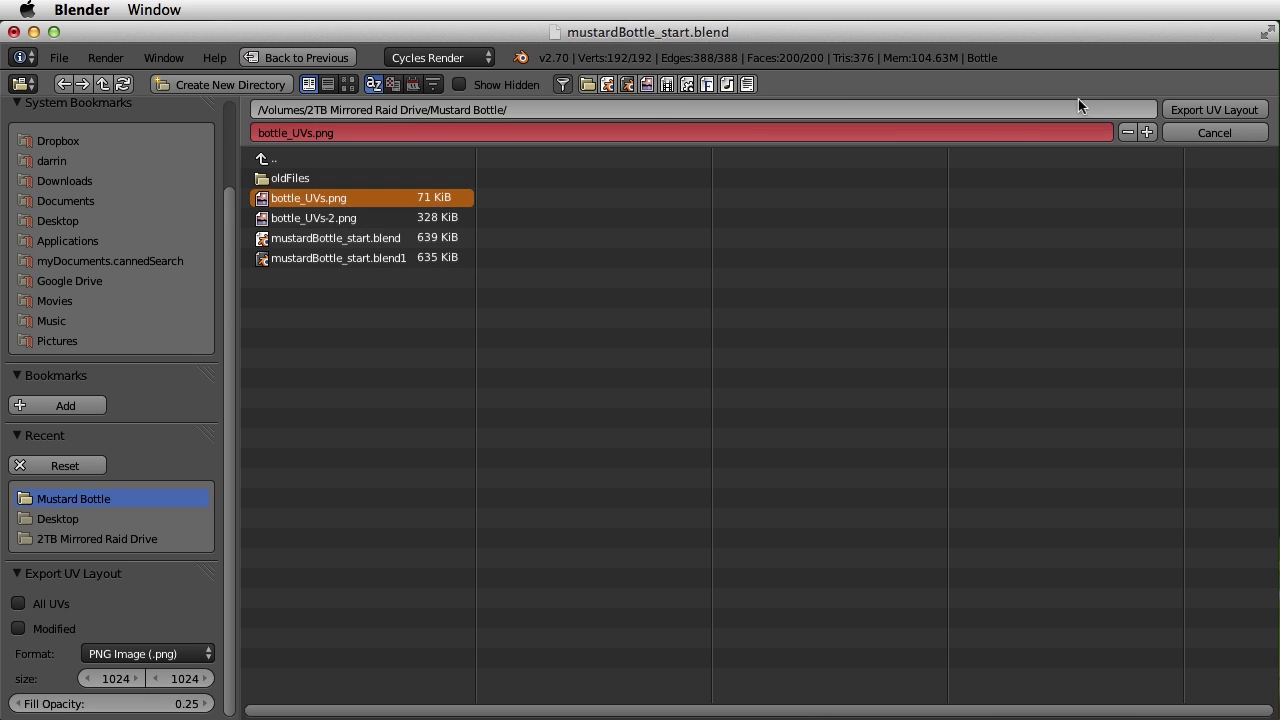
click(1223, 110)
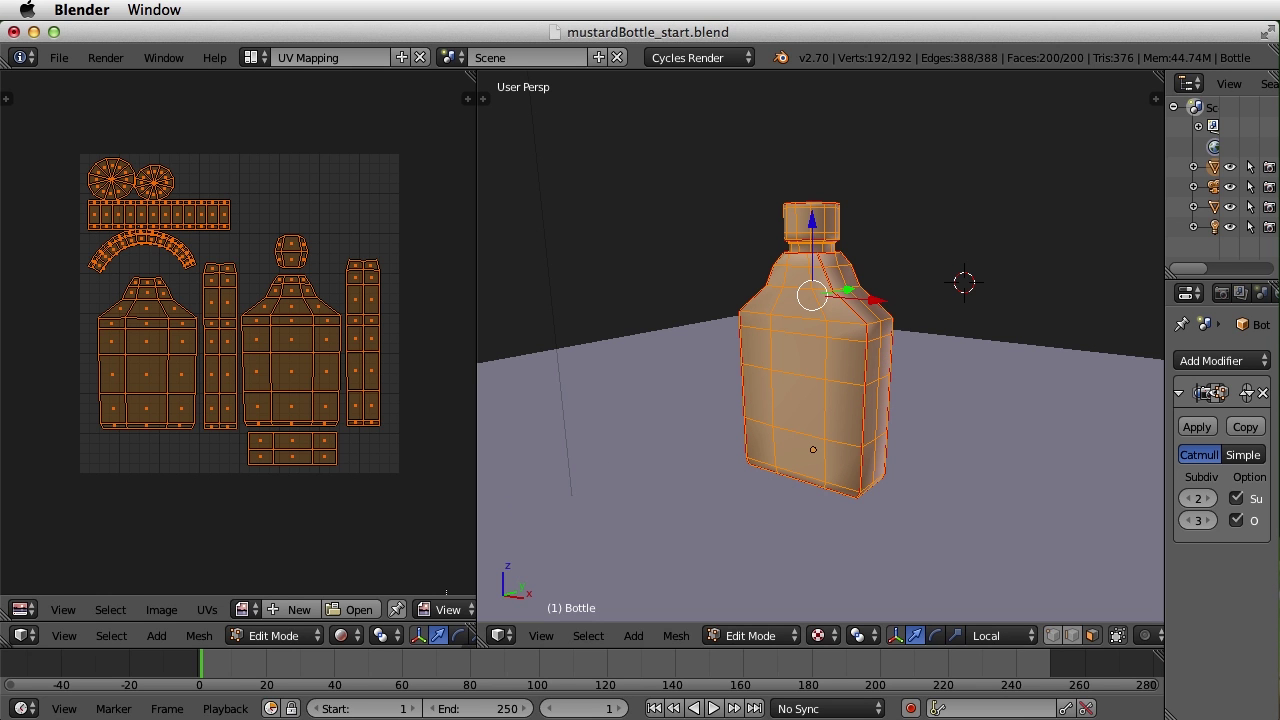
- Open bottle_UVs.png in Photoshop and zoom in on the UV layout
key(super+Tab)
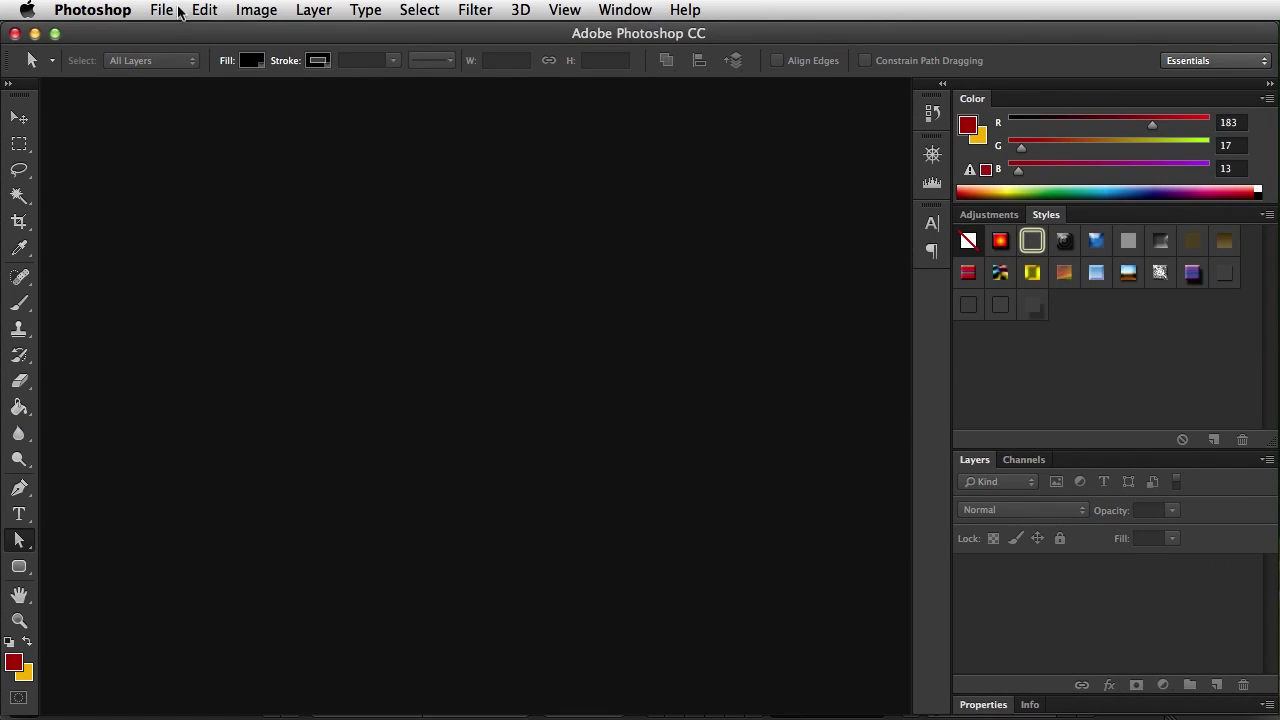
click(161, 9)
click(300, 106)
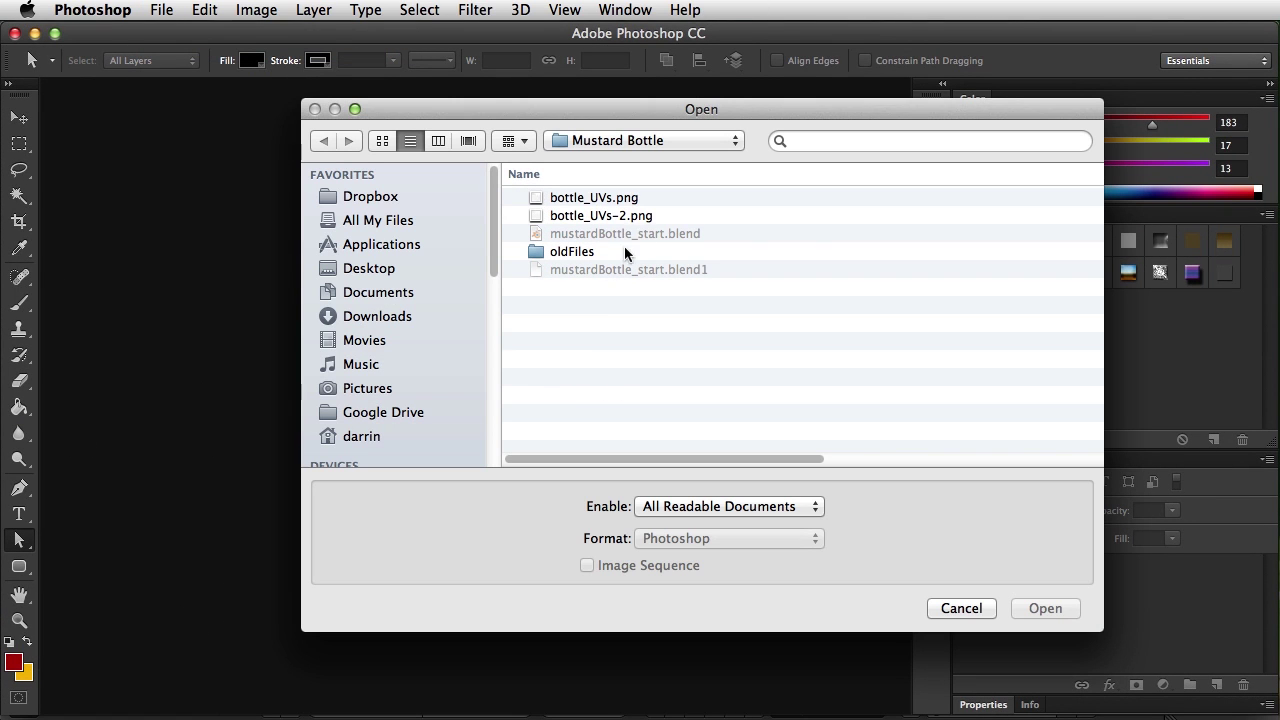
click(624, 200)
click(1045, 608)
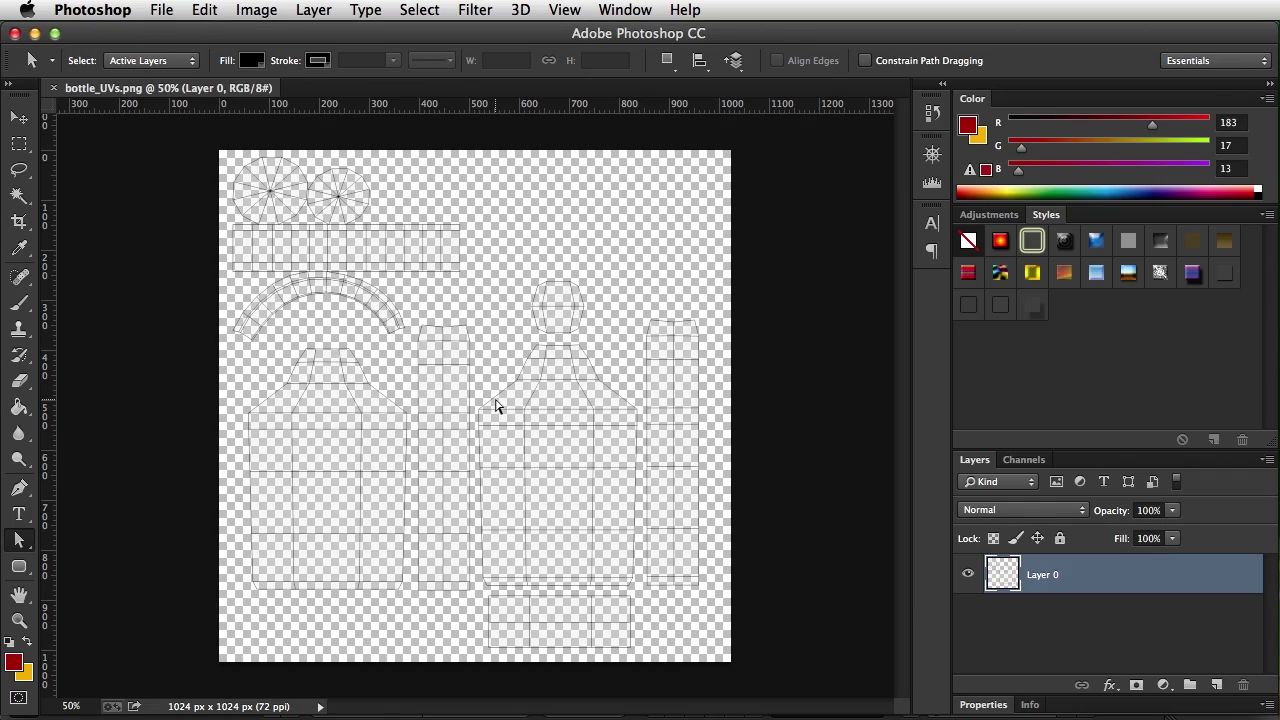
key(z)
drag(437, 366, 449, 394)
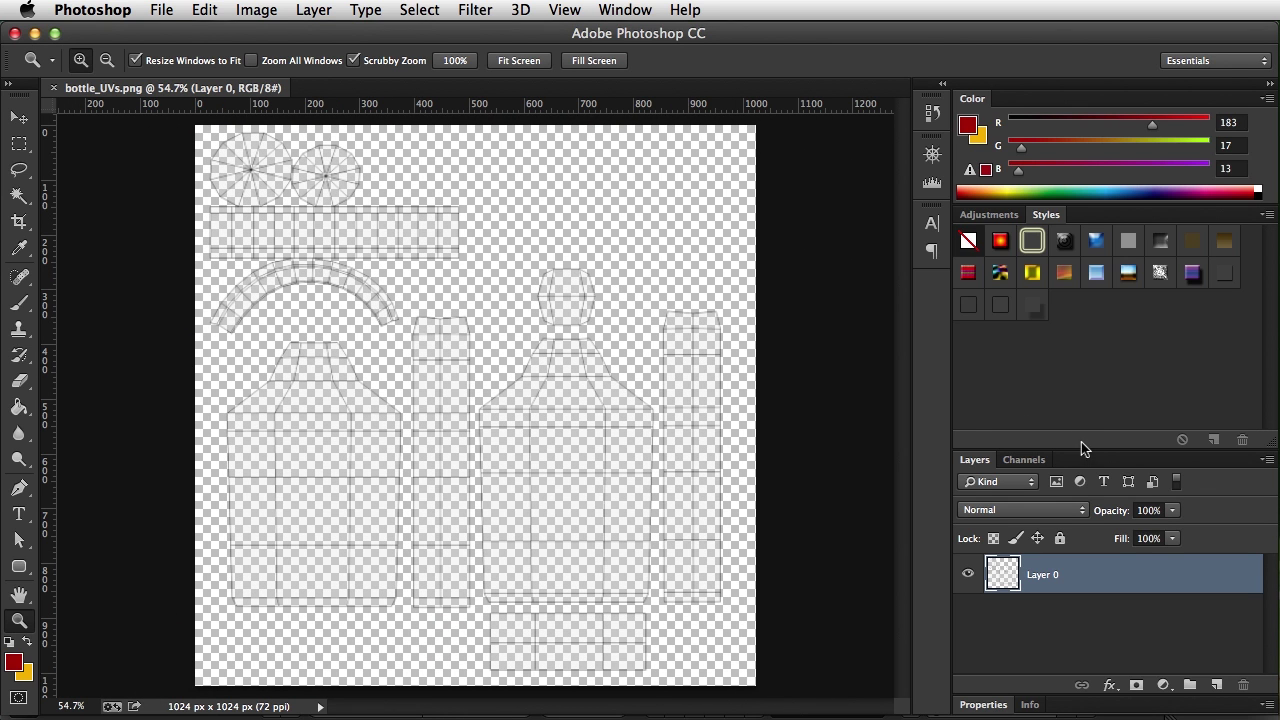
- Add a new empty layer and rename Layer 0 to UVs
drag(1082, 449, 1086, 366)
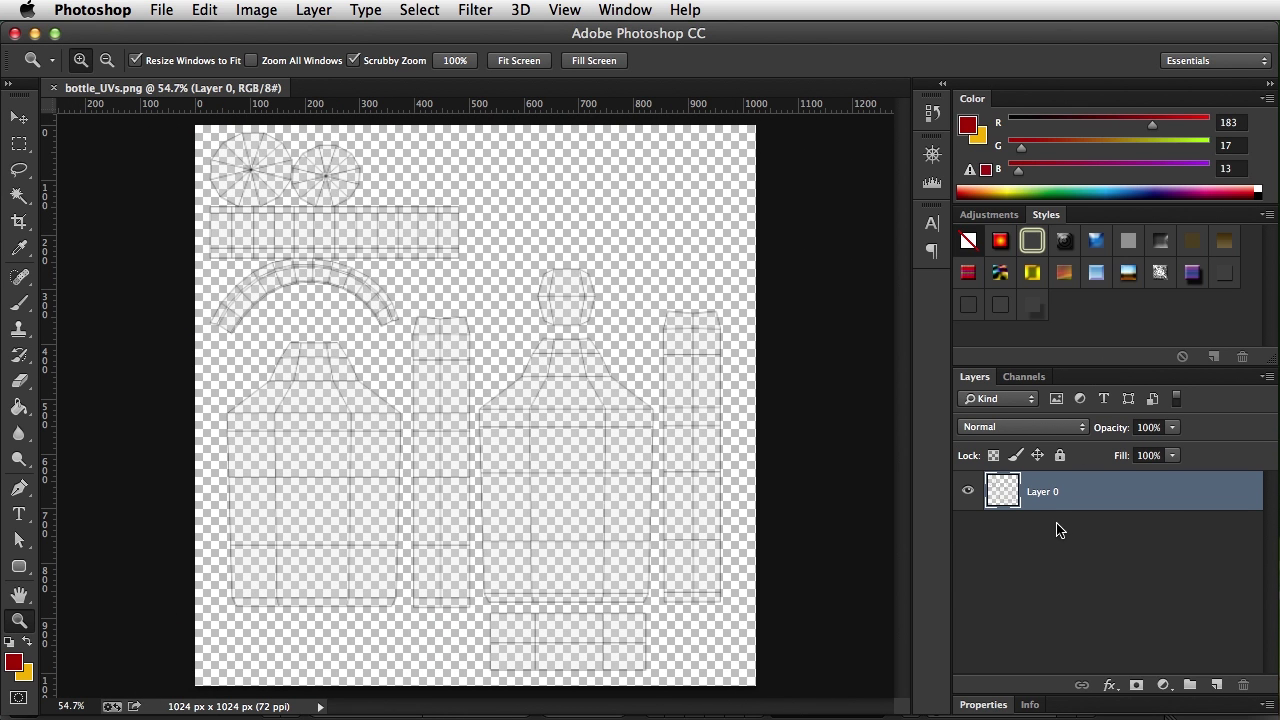
click(1217, 685)
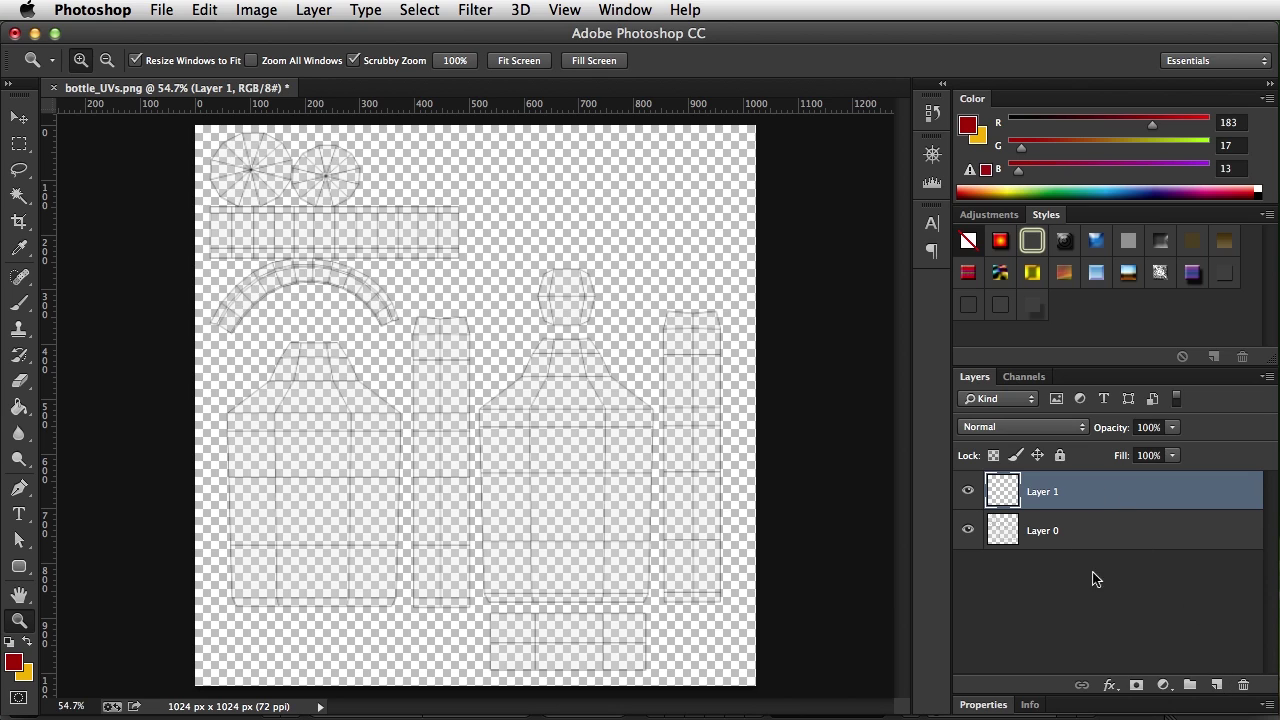
double_click(1037, 530)
text(UVs)
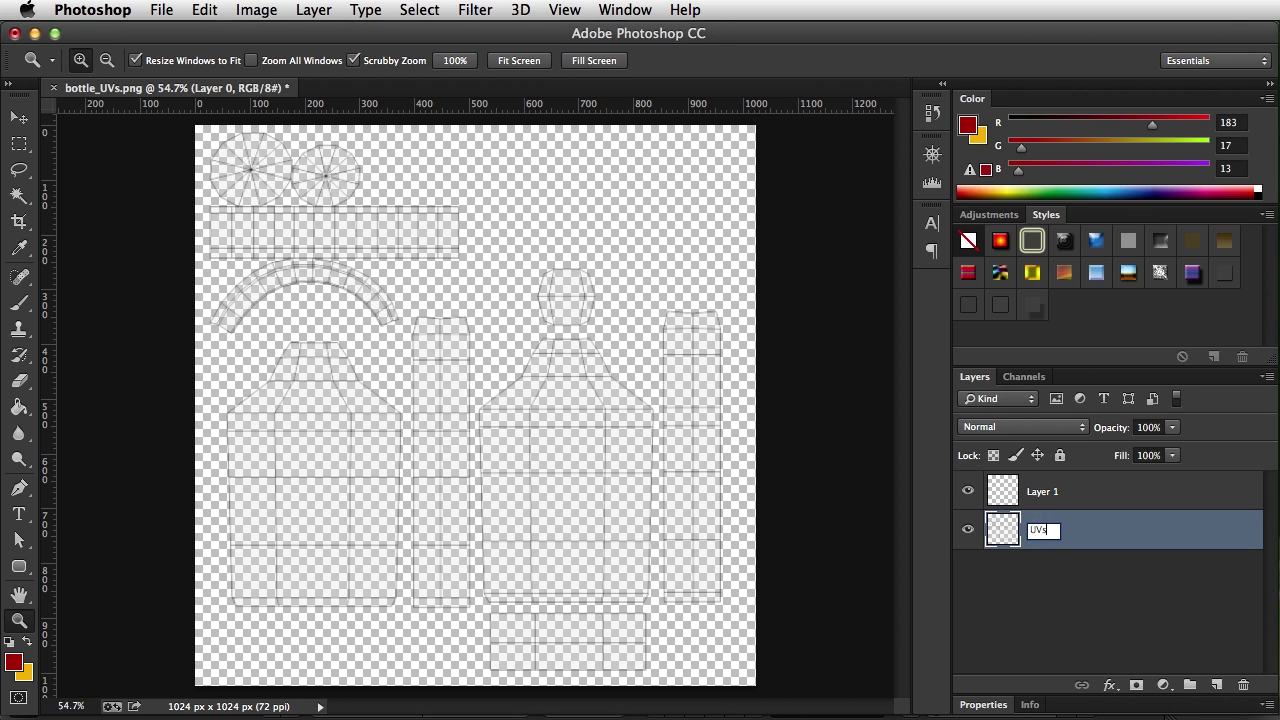
key(Return)
click(968, 530)
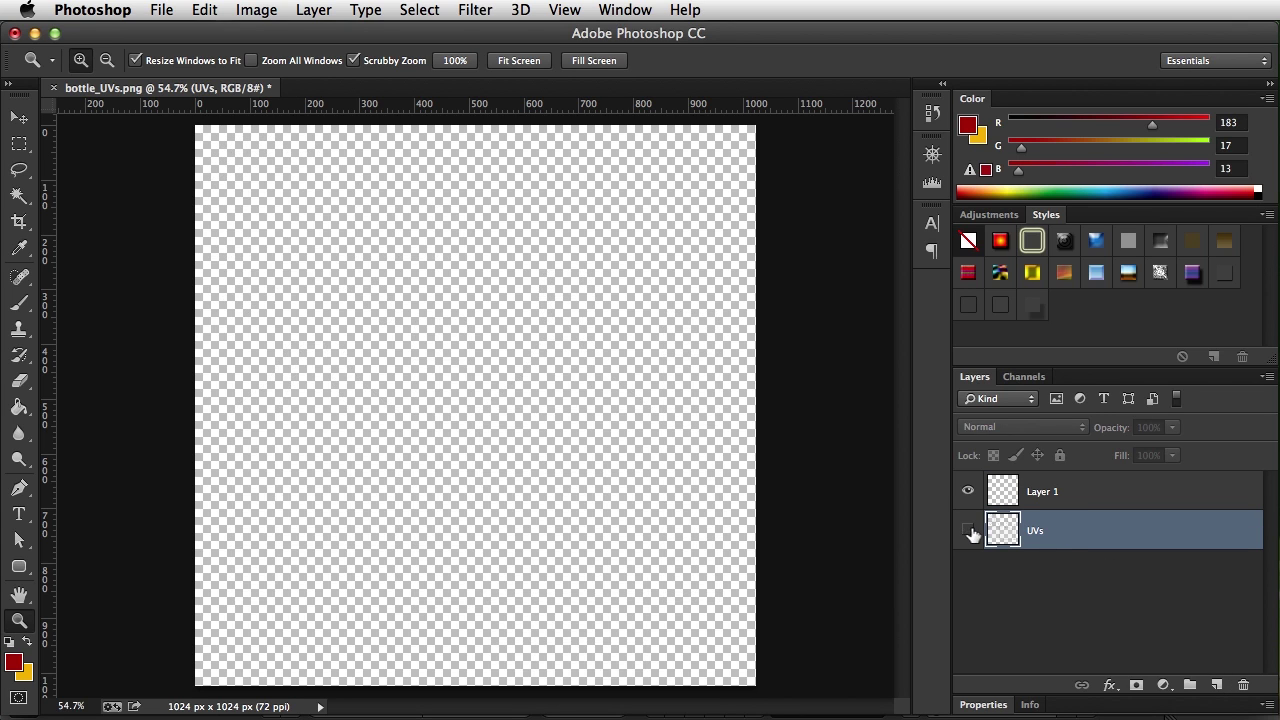
click(968, 530)
- Move Layer 1 below UVs and set the UVs layer's blend mode to Multiply
click(1086, 498)
drag(1086, 498, 1089, 526)
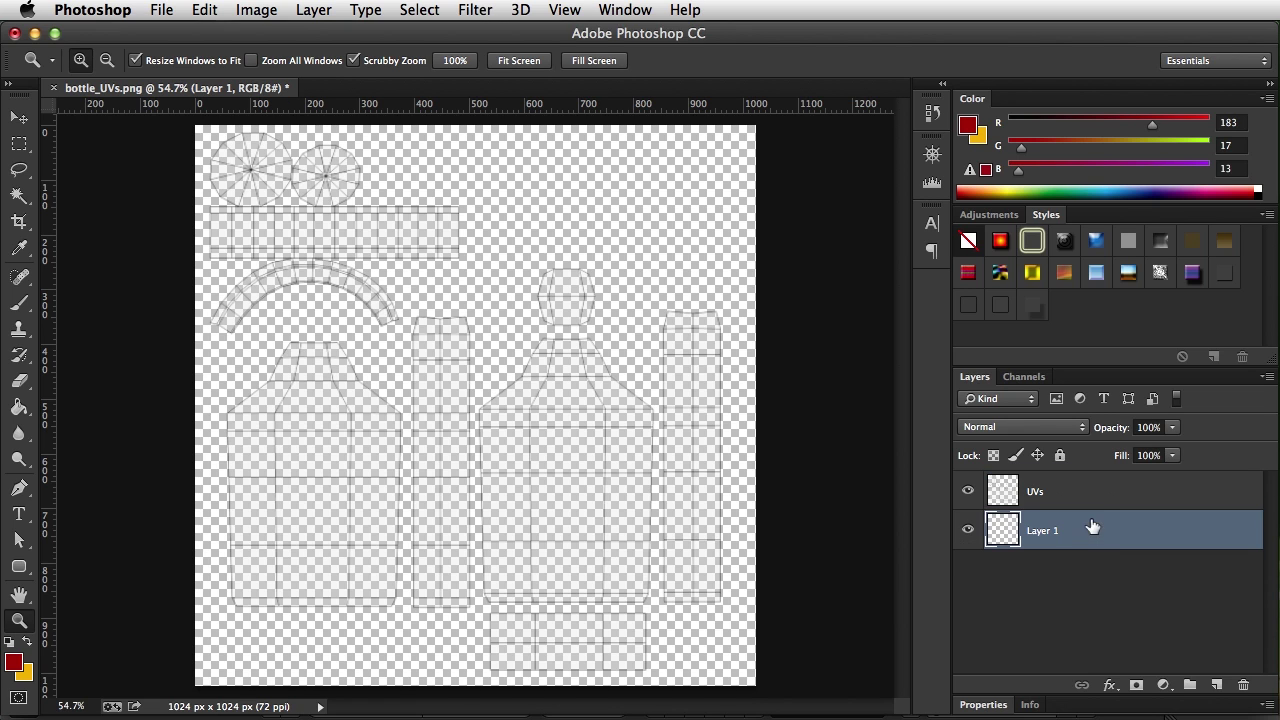
click(1090, 491)
click(1014, 428)
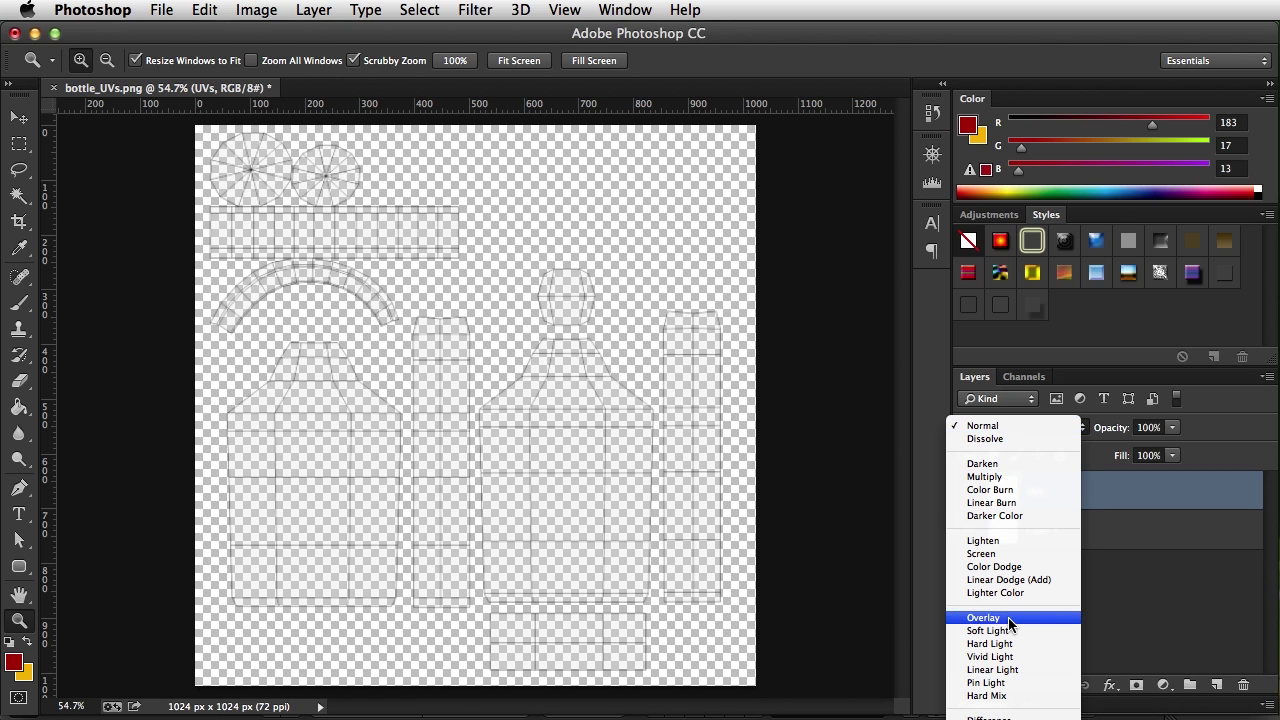
click(1006, 477)
click(1117, 543)
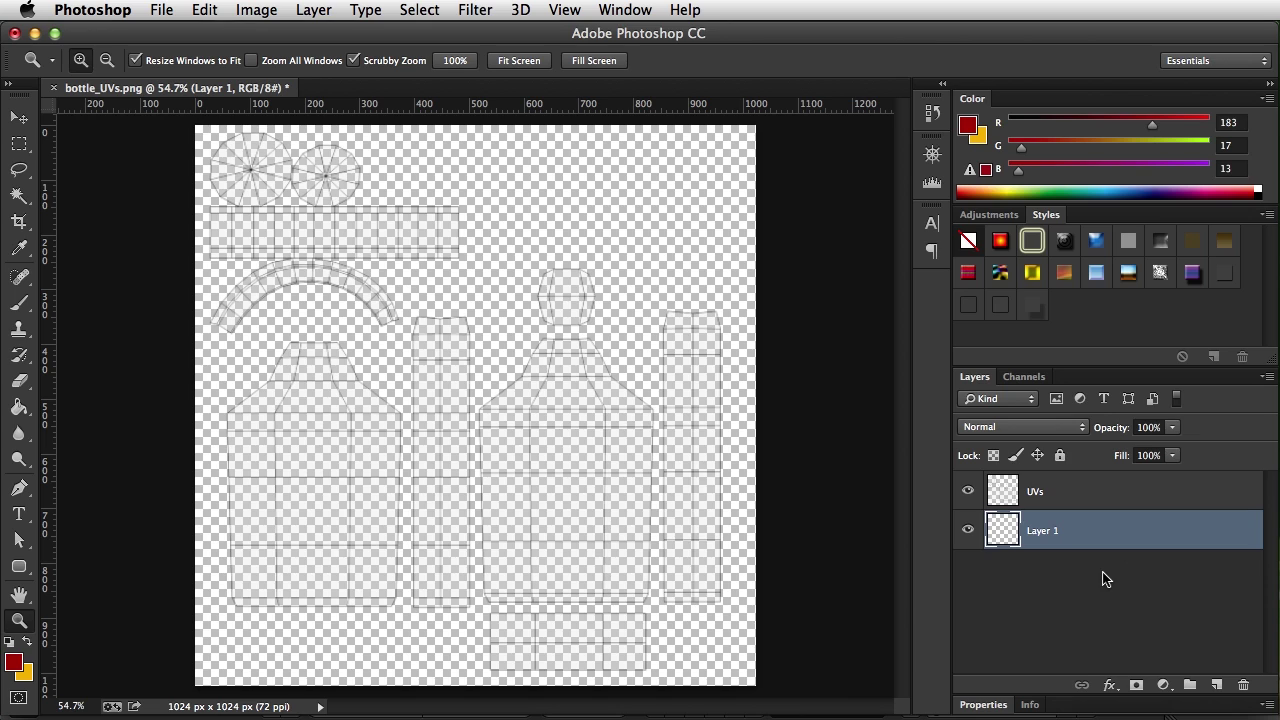
click(19, 144)
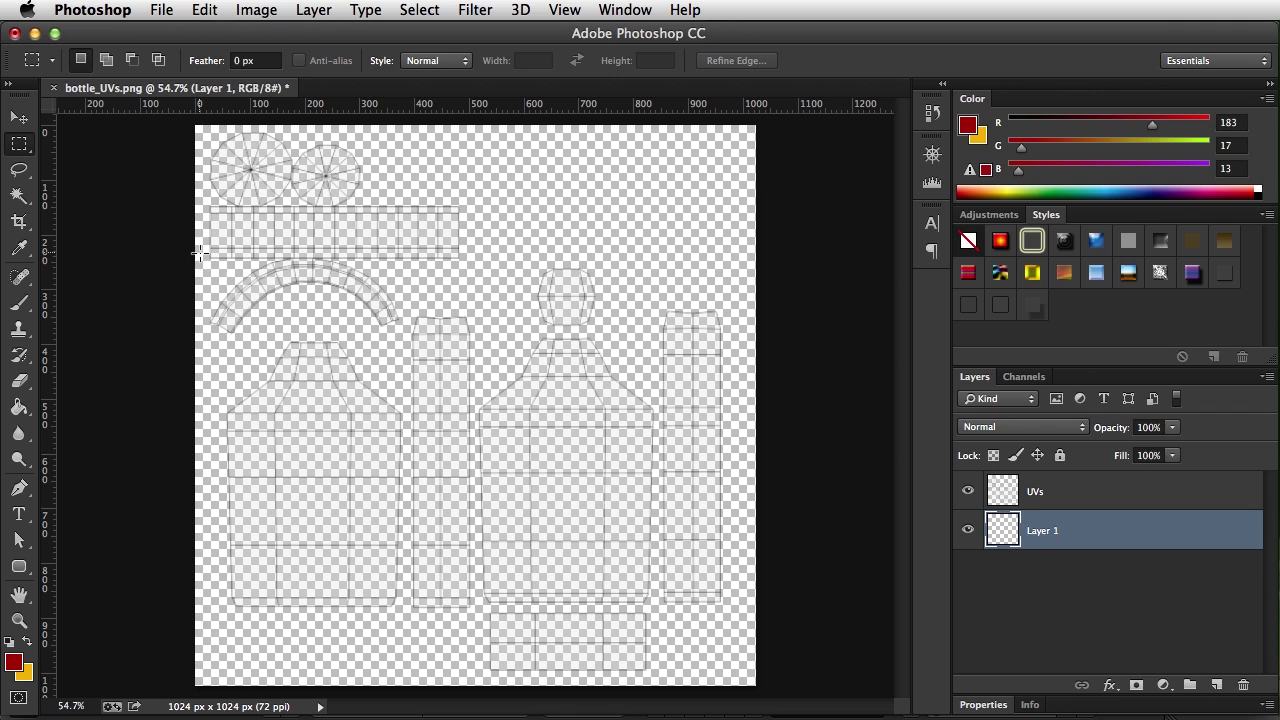
- Fill the lower bottle area with yellow fce100, then add a new layer for the cap
drag(199, 253, 740, 698)
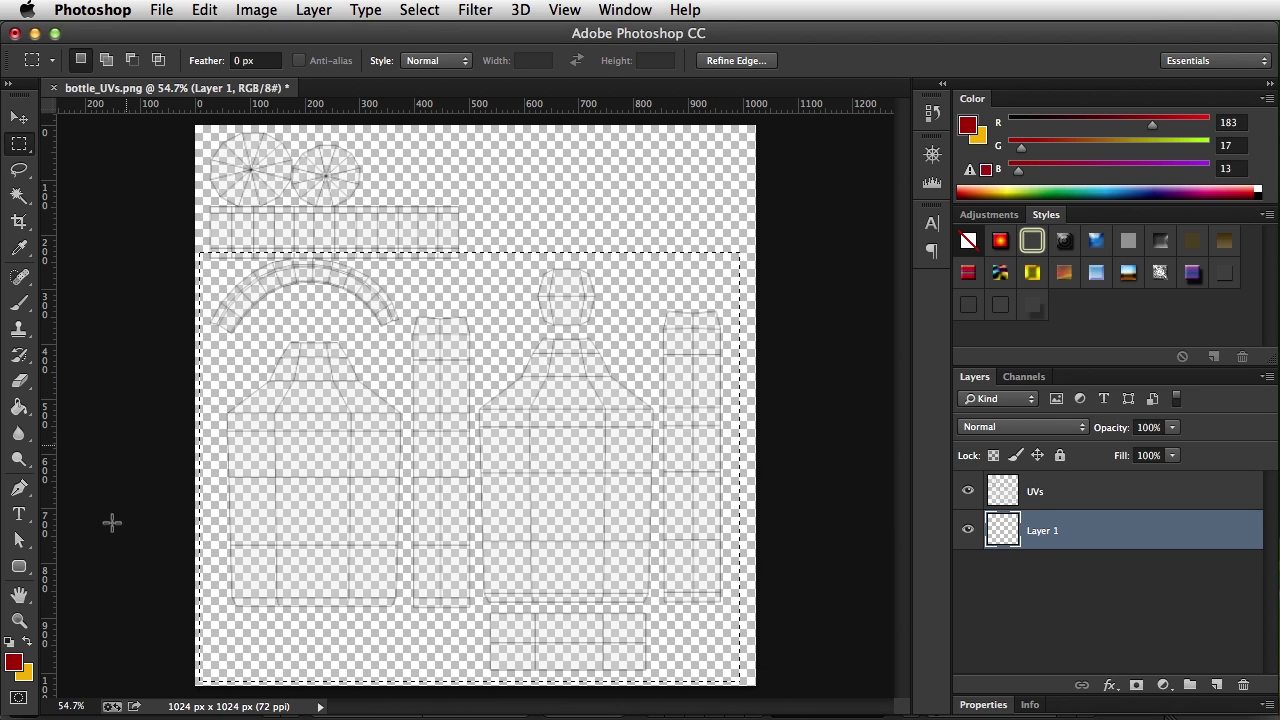
click(30, 645)
click(13, 661)
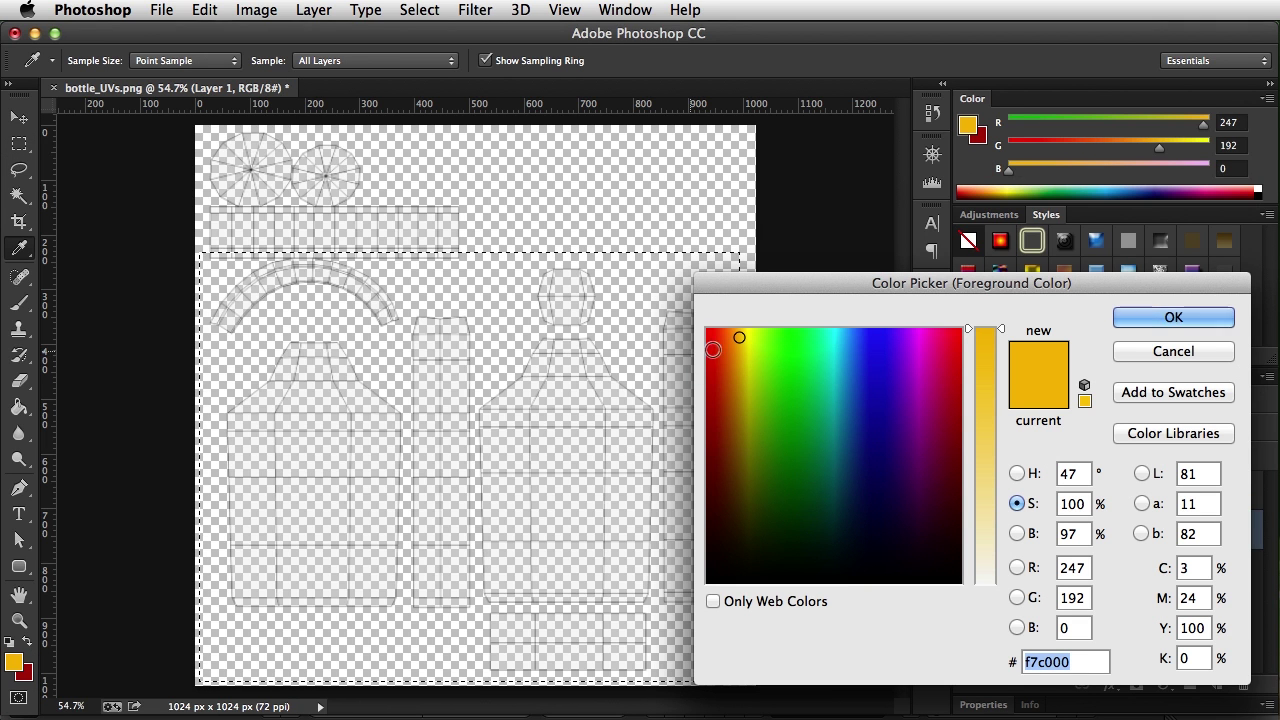
drag(740, 336, 744, 332)
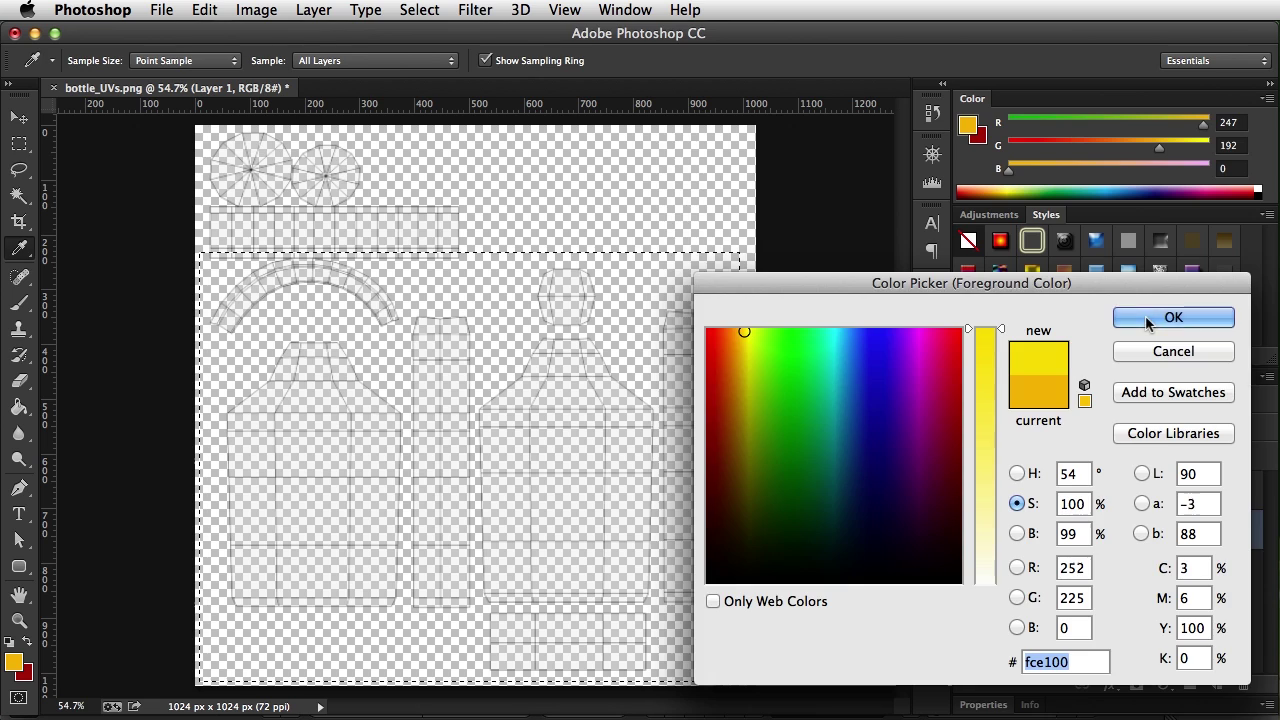
click(1173, 317)
click(18, 407)
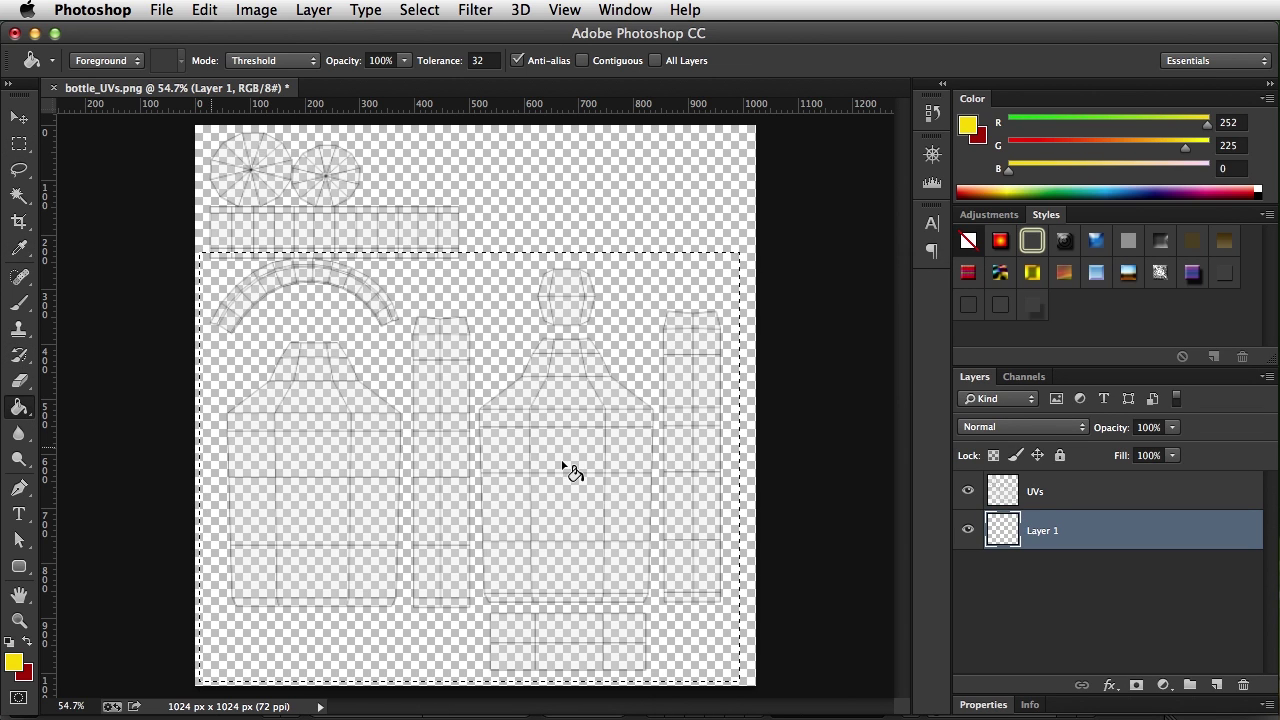
click(503, 484)
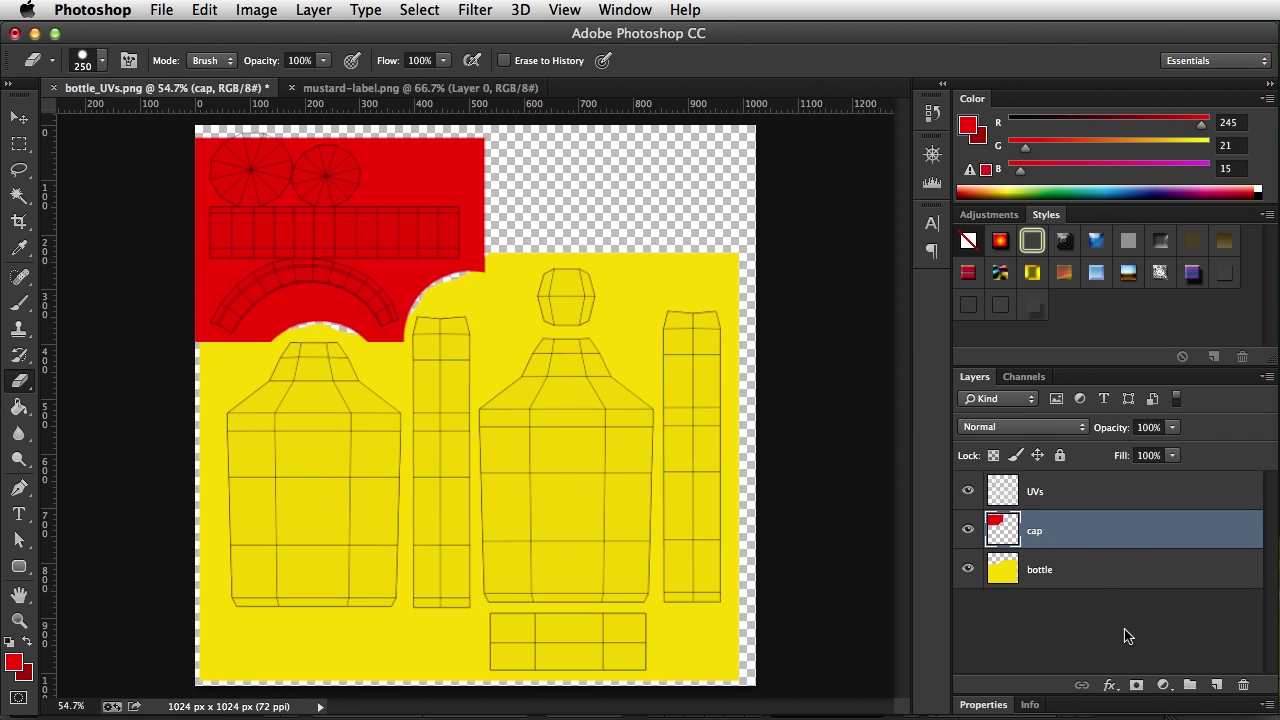
click(1216, 685)
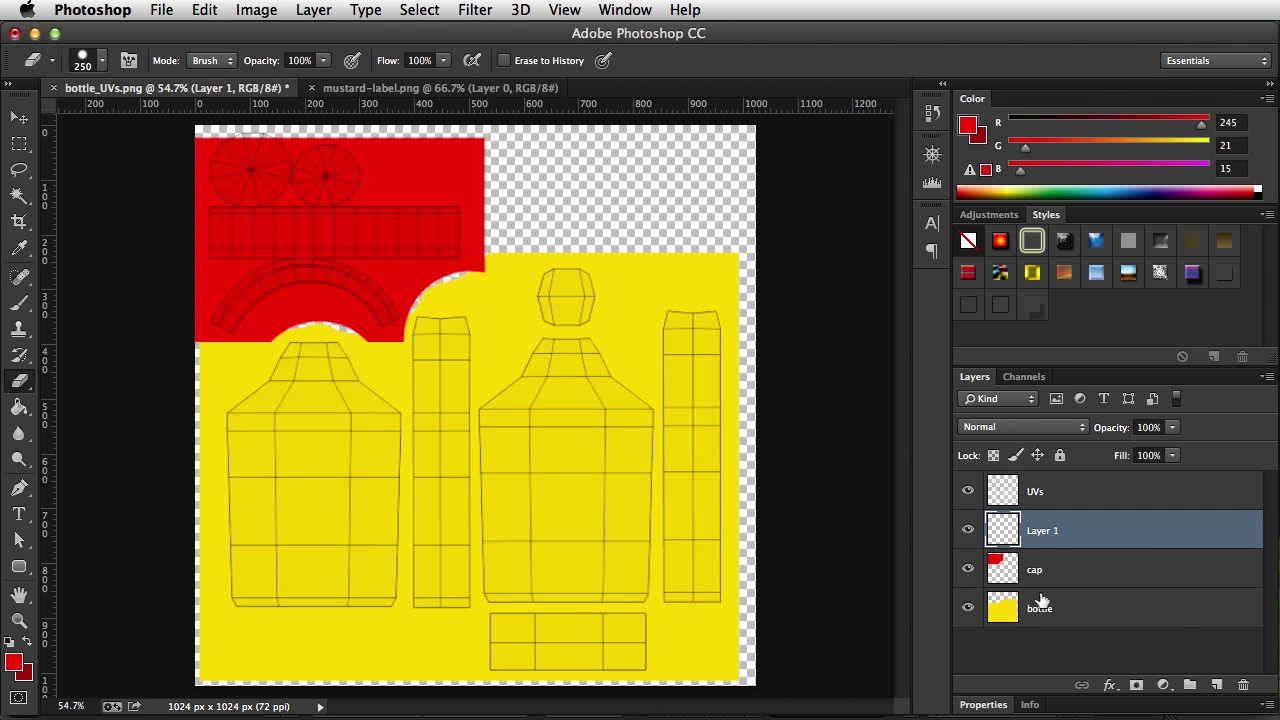
- Name the new layer 'label' and paste the mustard label image into it
double_click(1040, 531)
text(label)
key(Return)
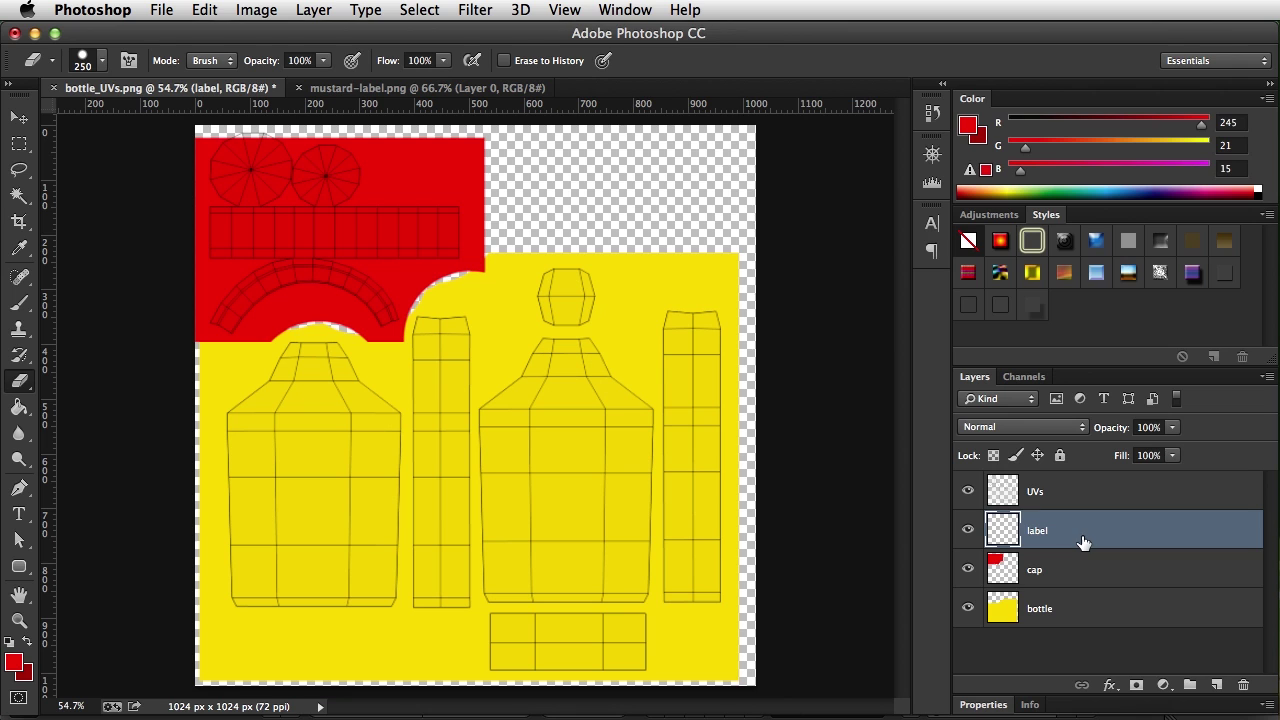
click(341, 89)
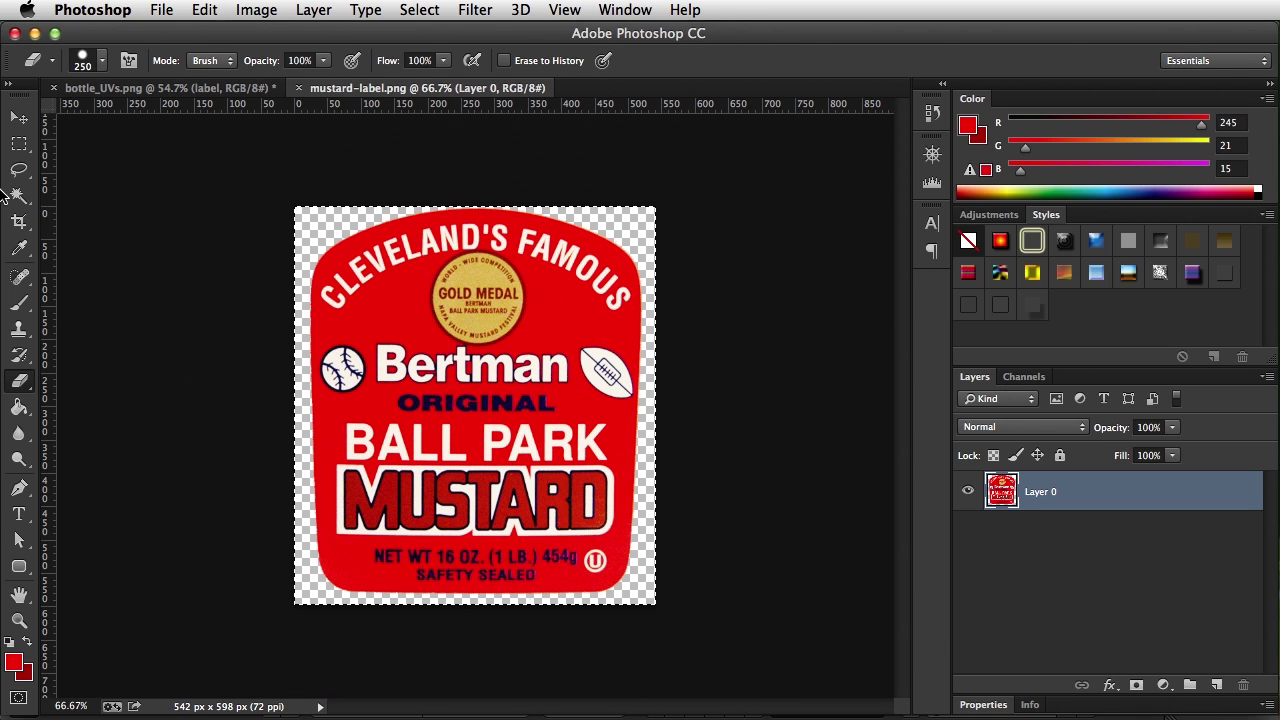
click(170, 88)
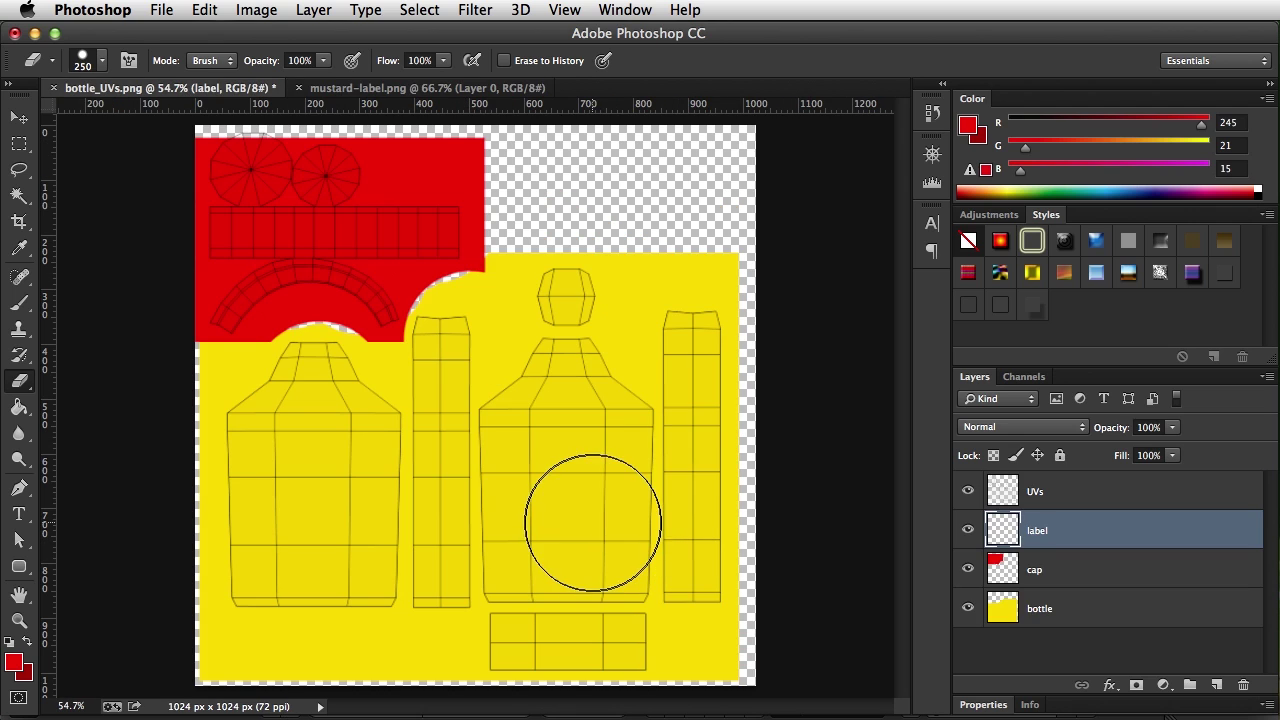
key(ctrl+v)
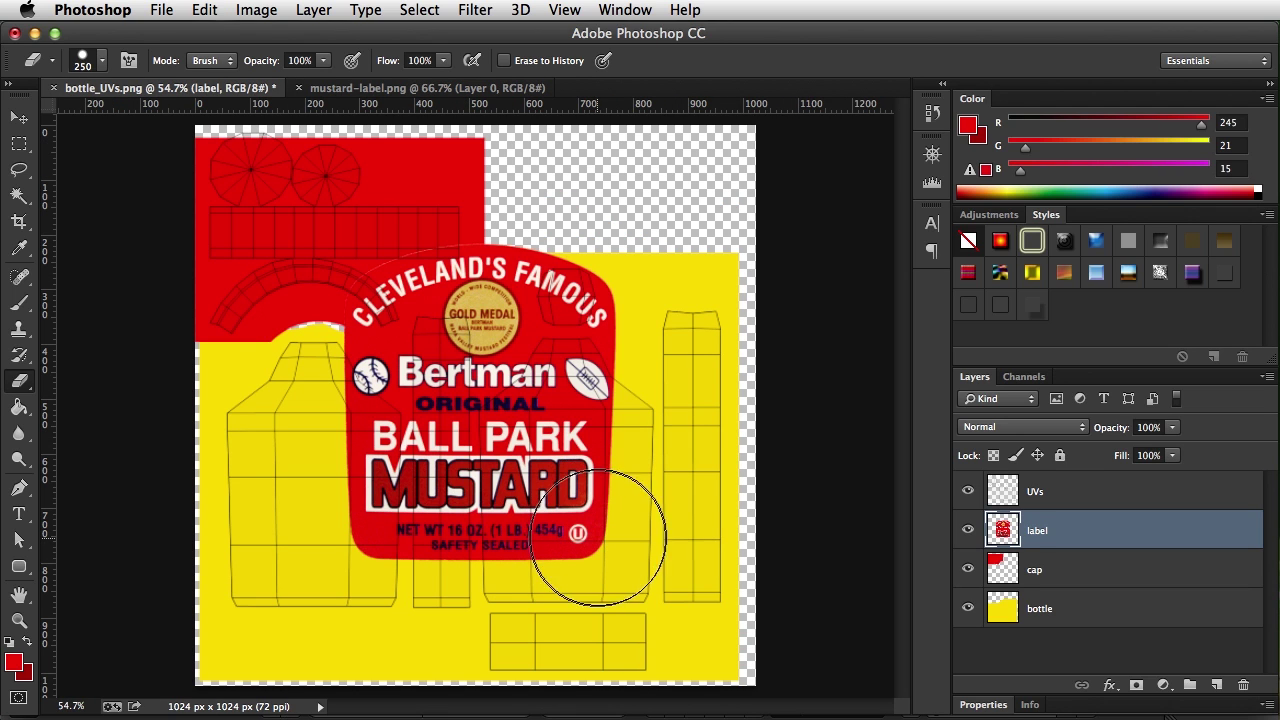
- Scale the pasted label down to roughly half size and position it on the bottle body
click(20, 118)
key(ctrl+t)
drag(618, 567, 479, 418)
drag(444, 363, 598, 522)
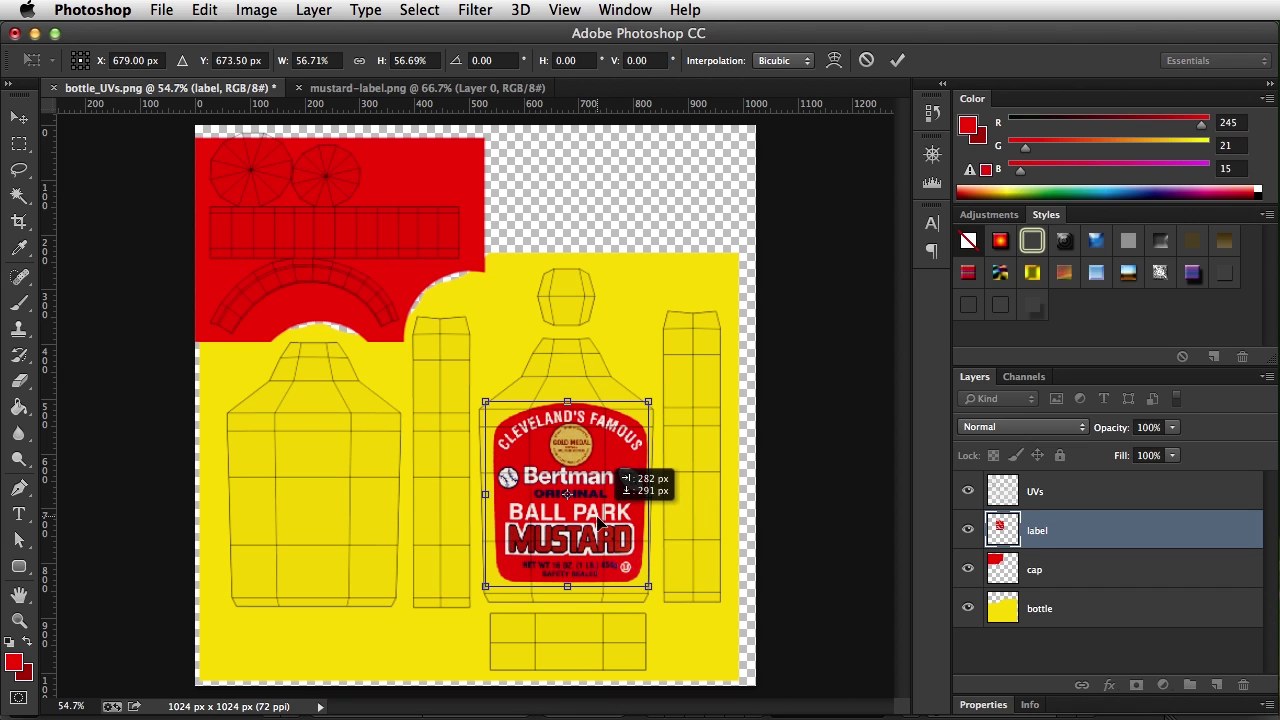
drag(641, 407, 617, 429)
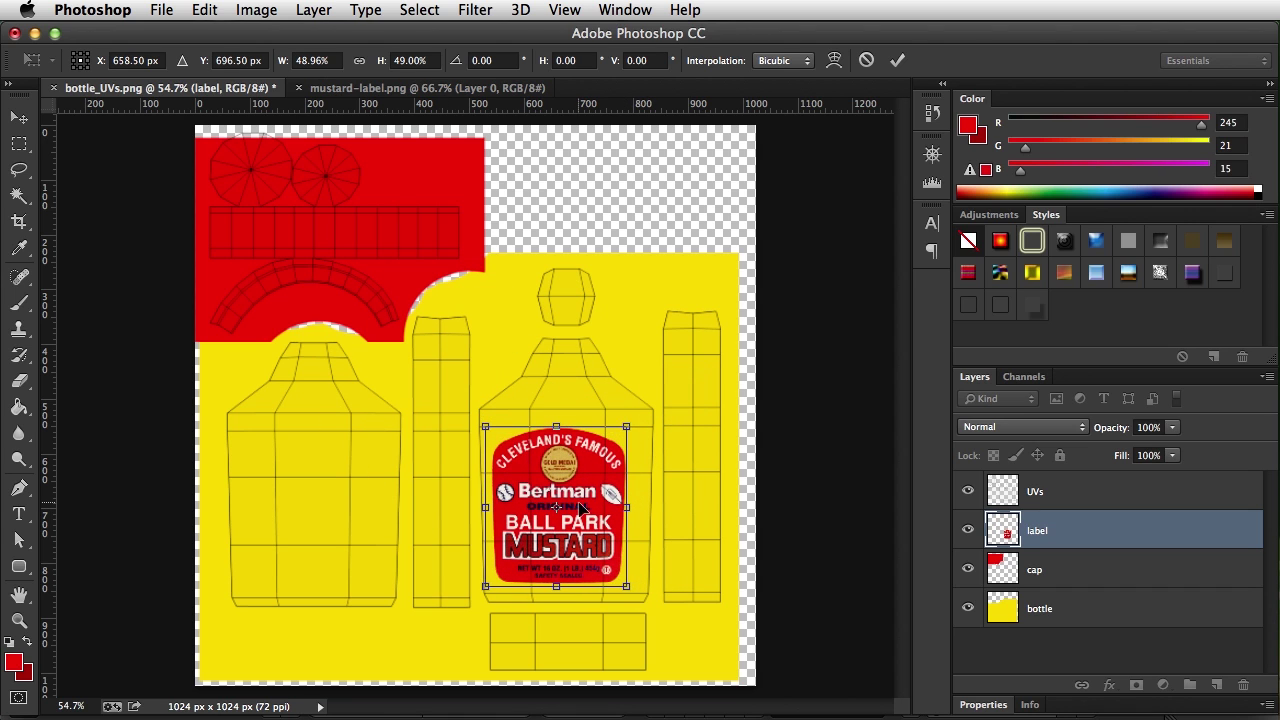
drag(578, 480, 590, 502)
key(Return)
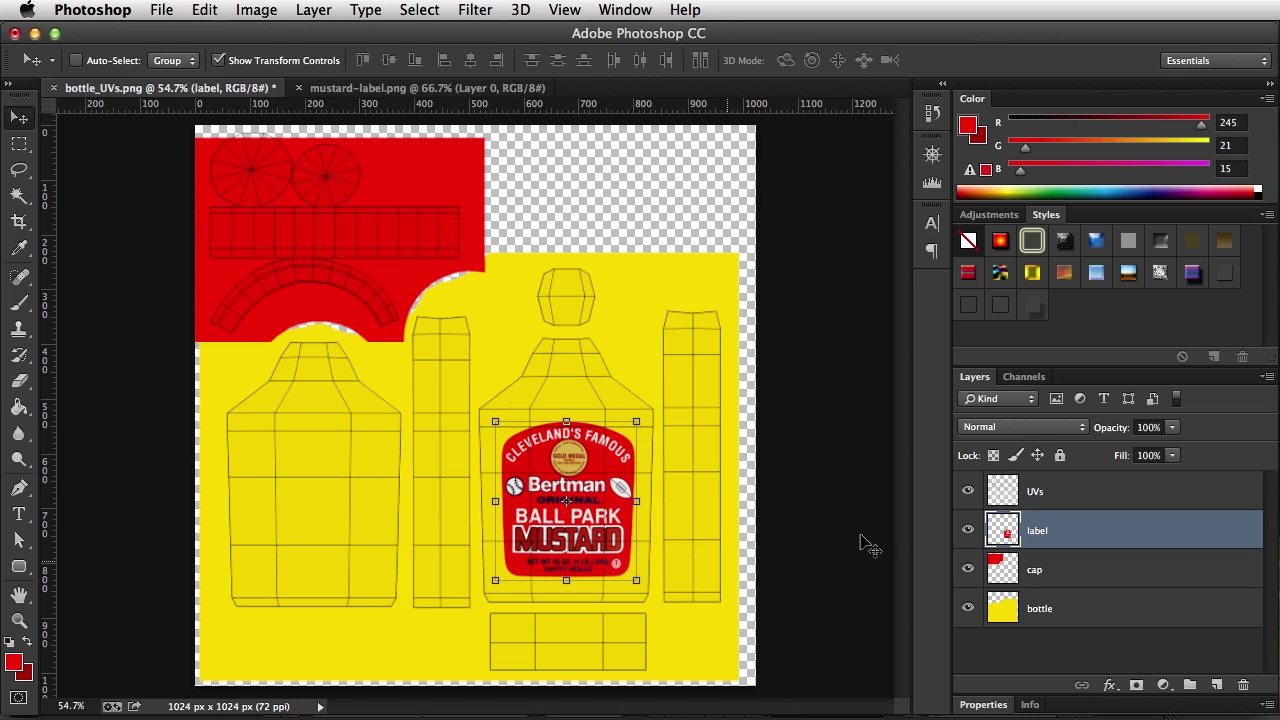
- Hide the UV wireframe layer and export the texture as a PNG-24 with Save for Web
click(968, 491)
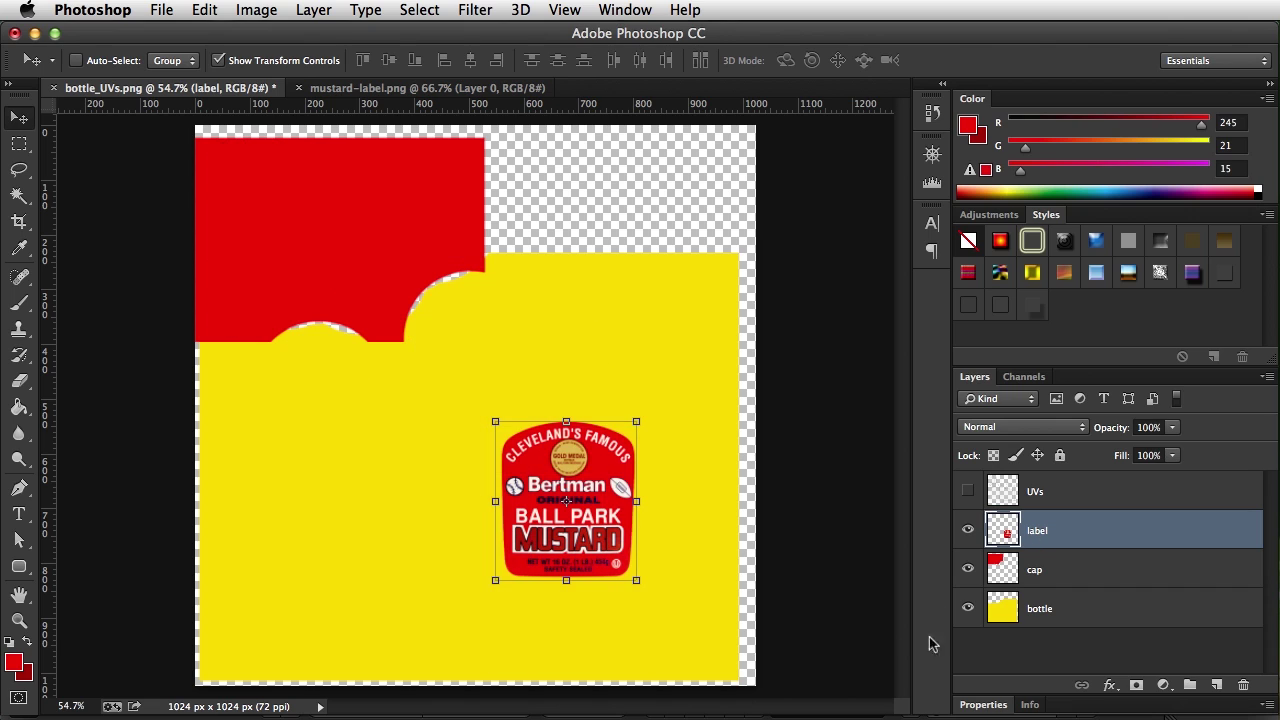
click(1071, 612)
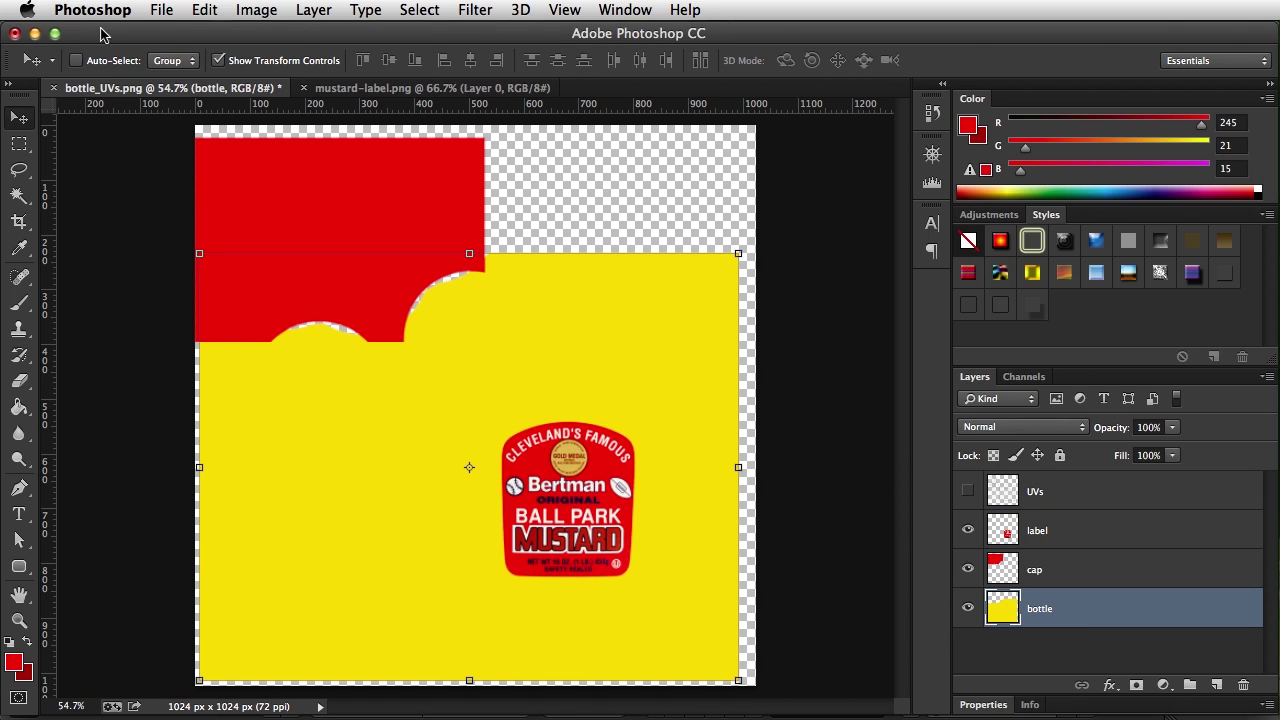
click(161, 10)
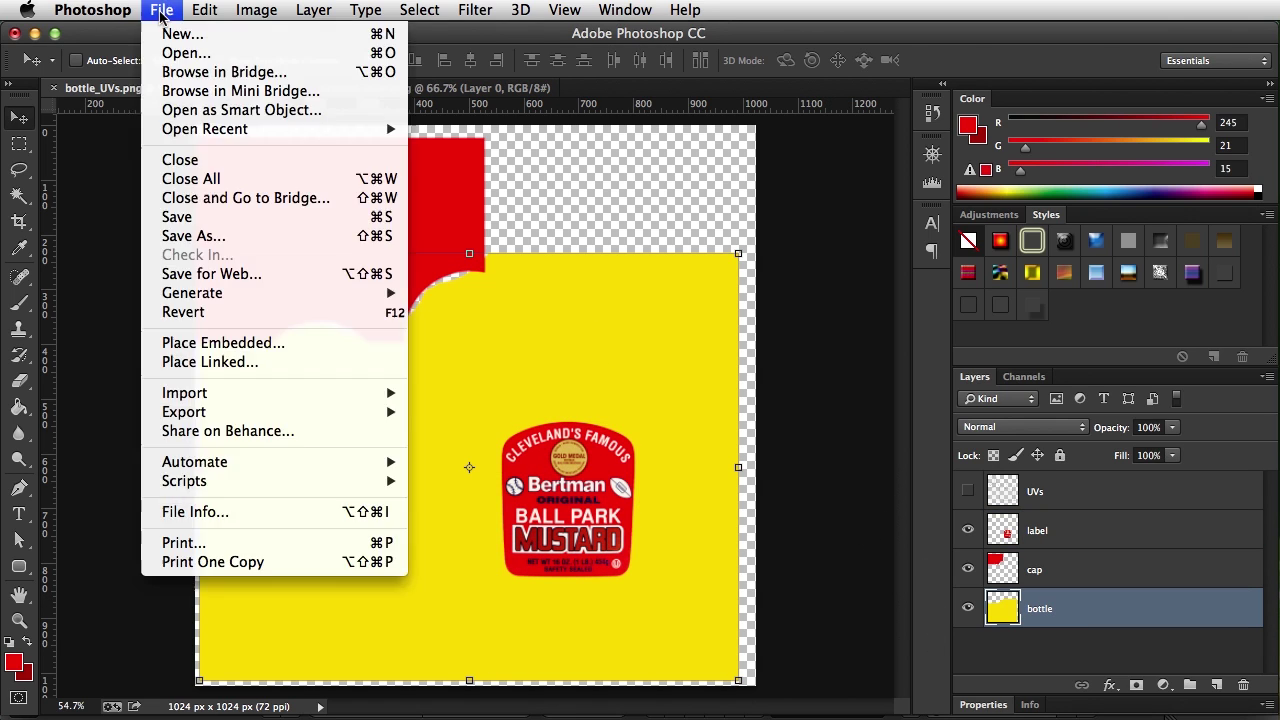
click(240, 274)
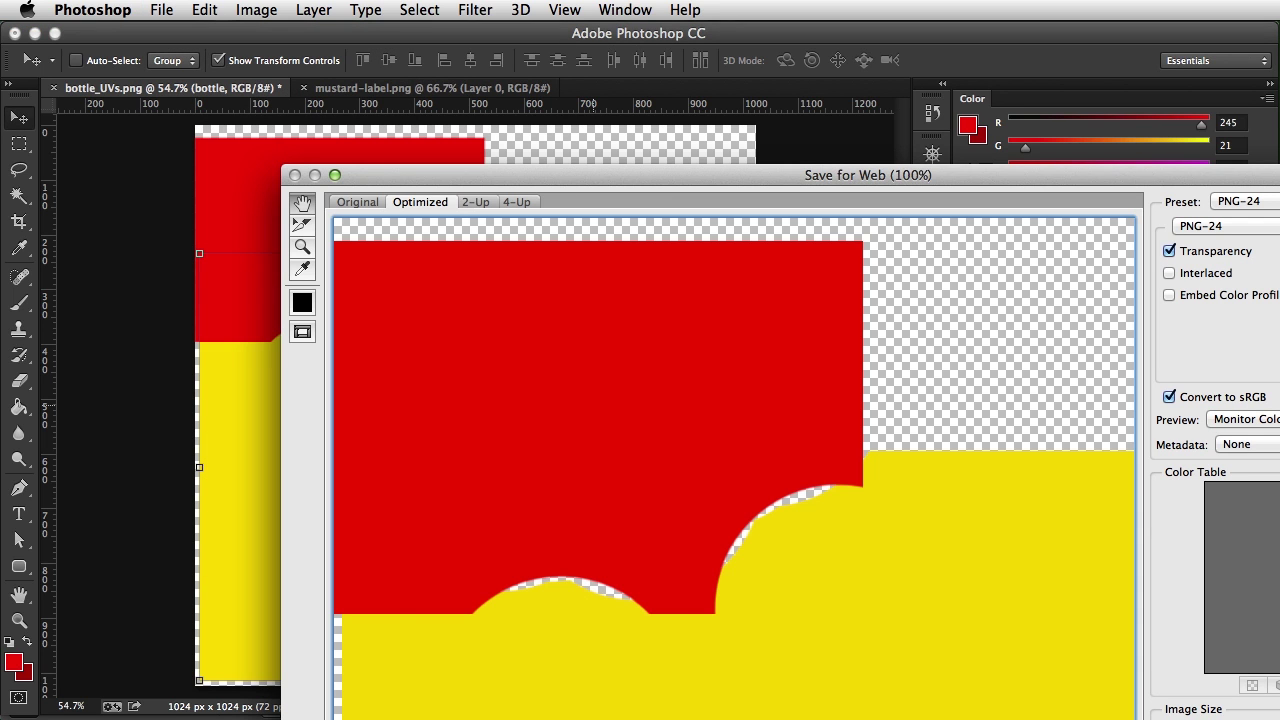
key(Escape)
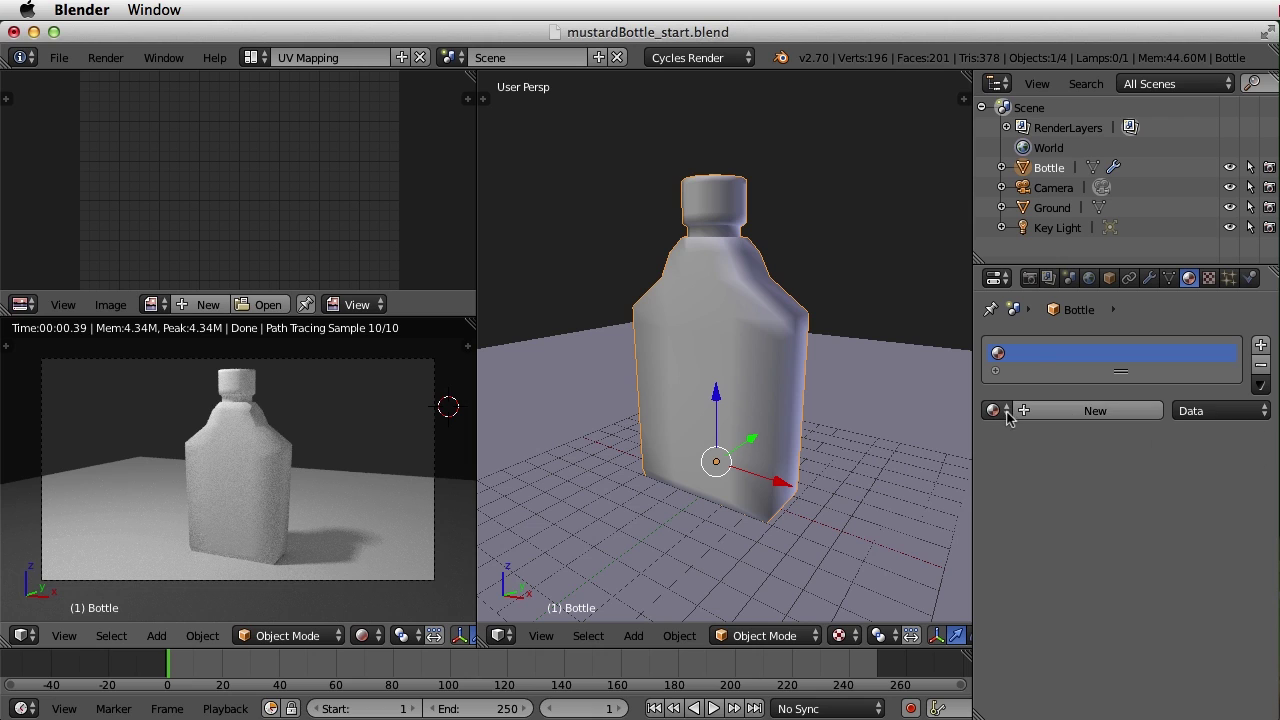
- Create a new material for the bottle and name it 'Bottle'
click(1066, 417)
click(1064, 411)
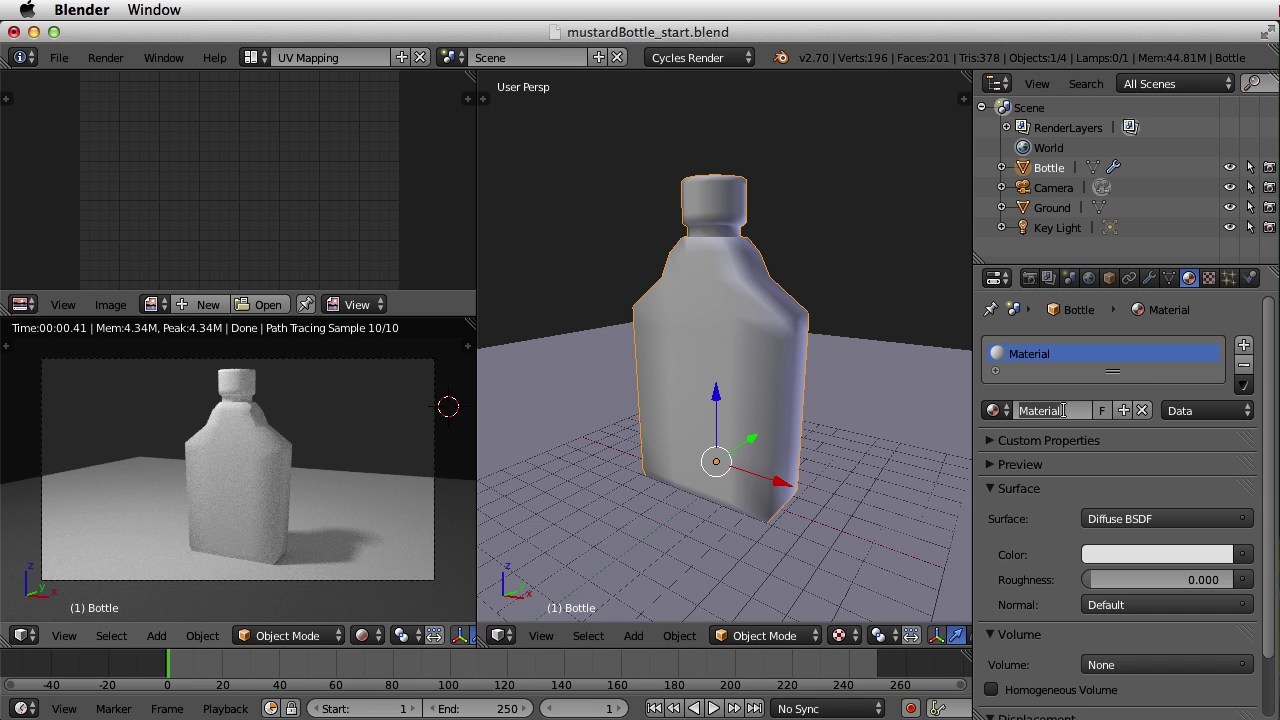
text(Bottle)
key(Return)
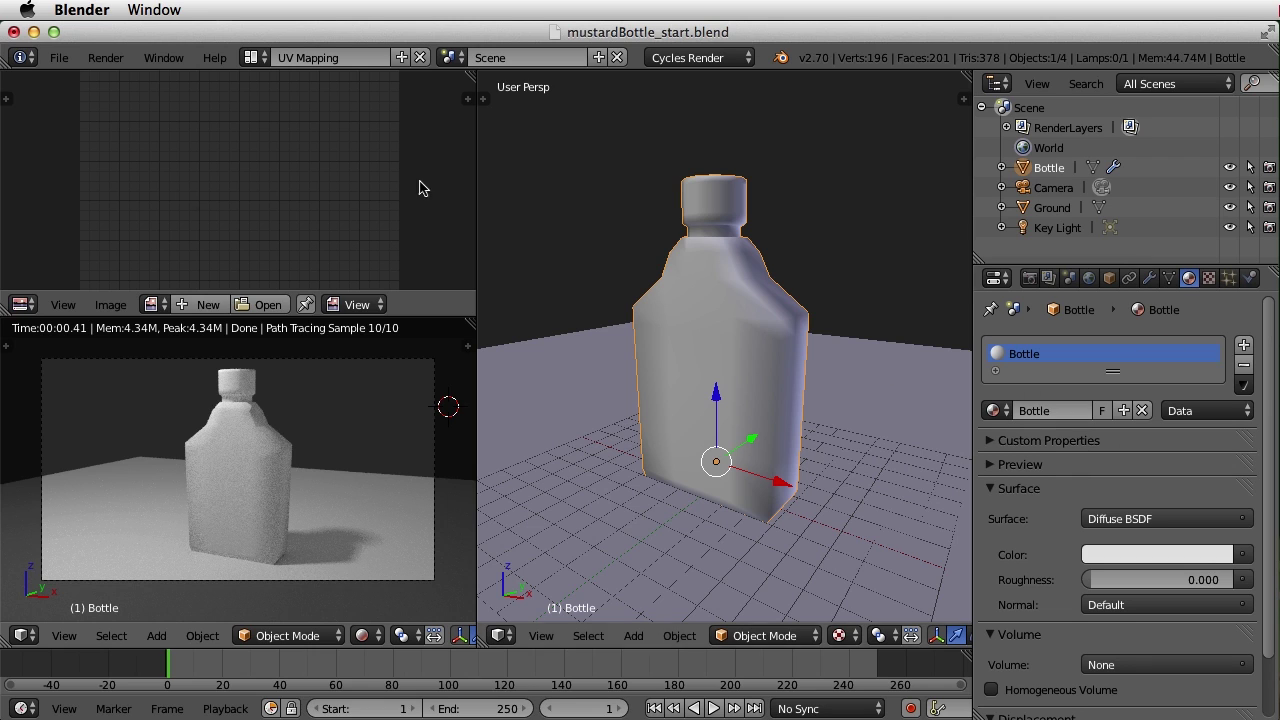
- Turn the UV/Image Editor into a Node Editor framing all the Bottle material's nodes
drag(354, 317, 357, 359)
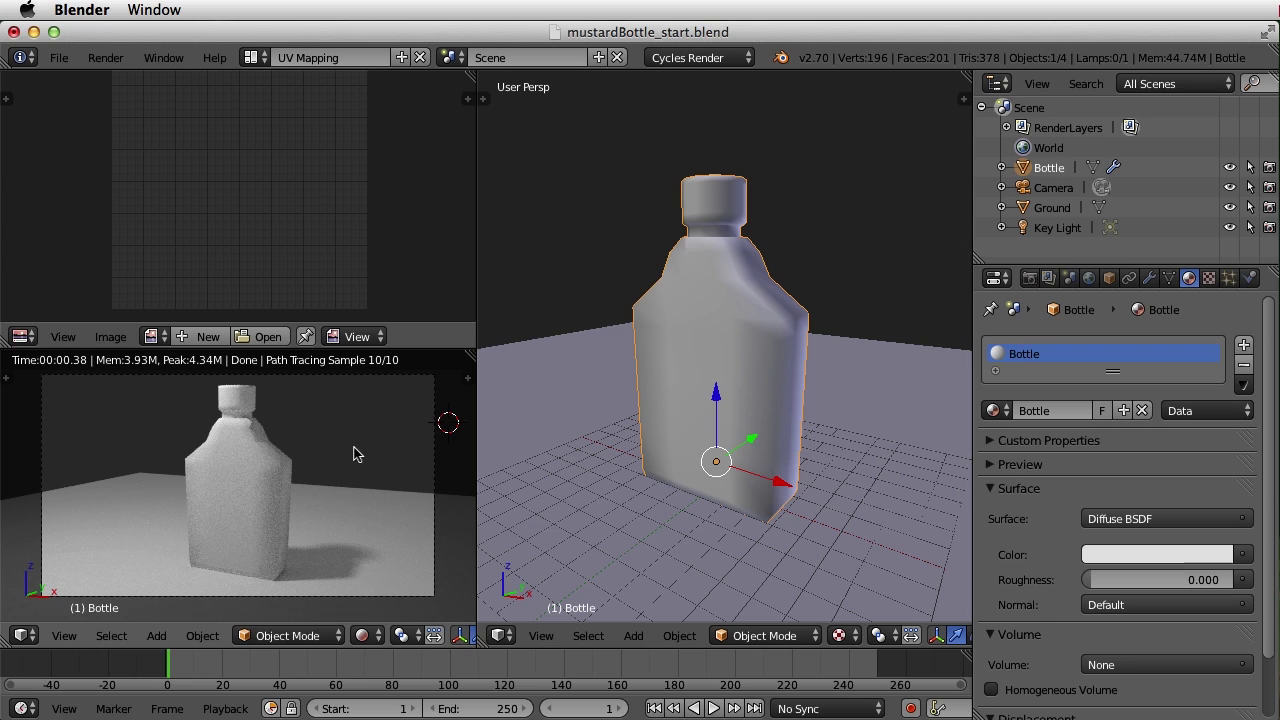
scroll(145, 302, down, 1)
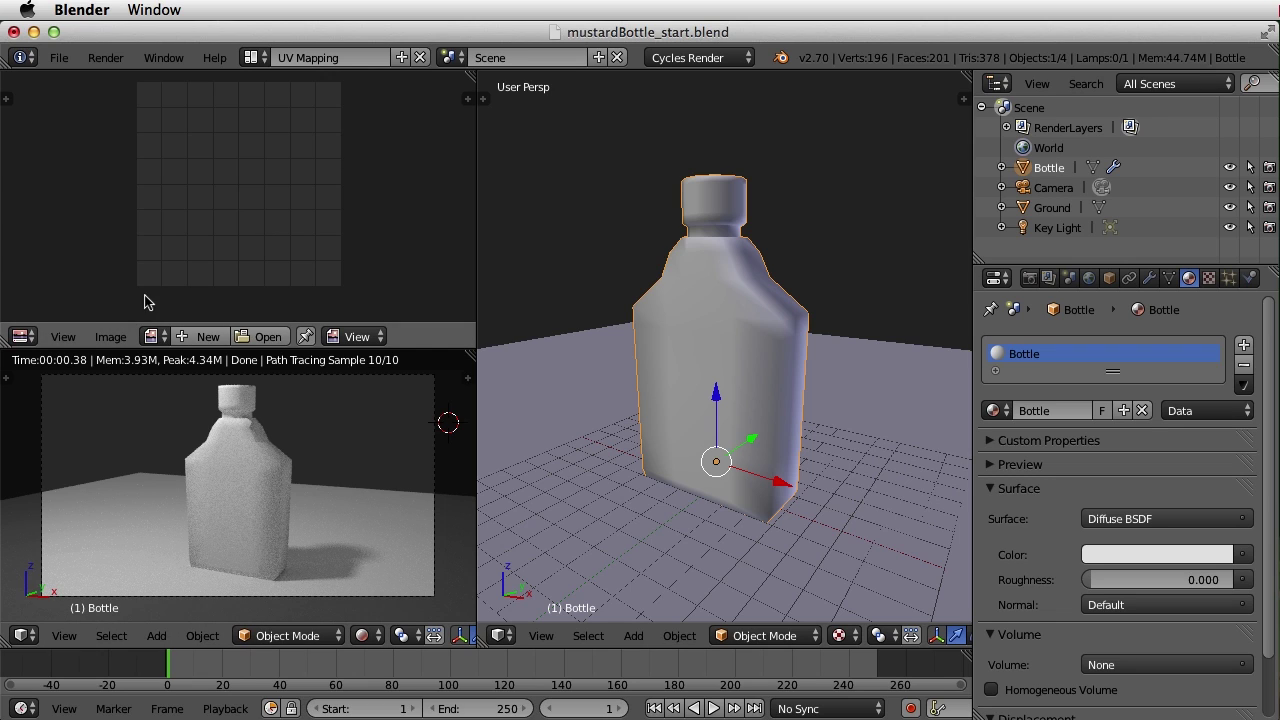
click(24, 337)
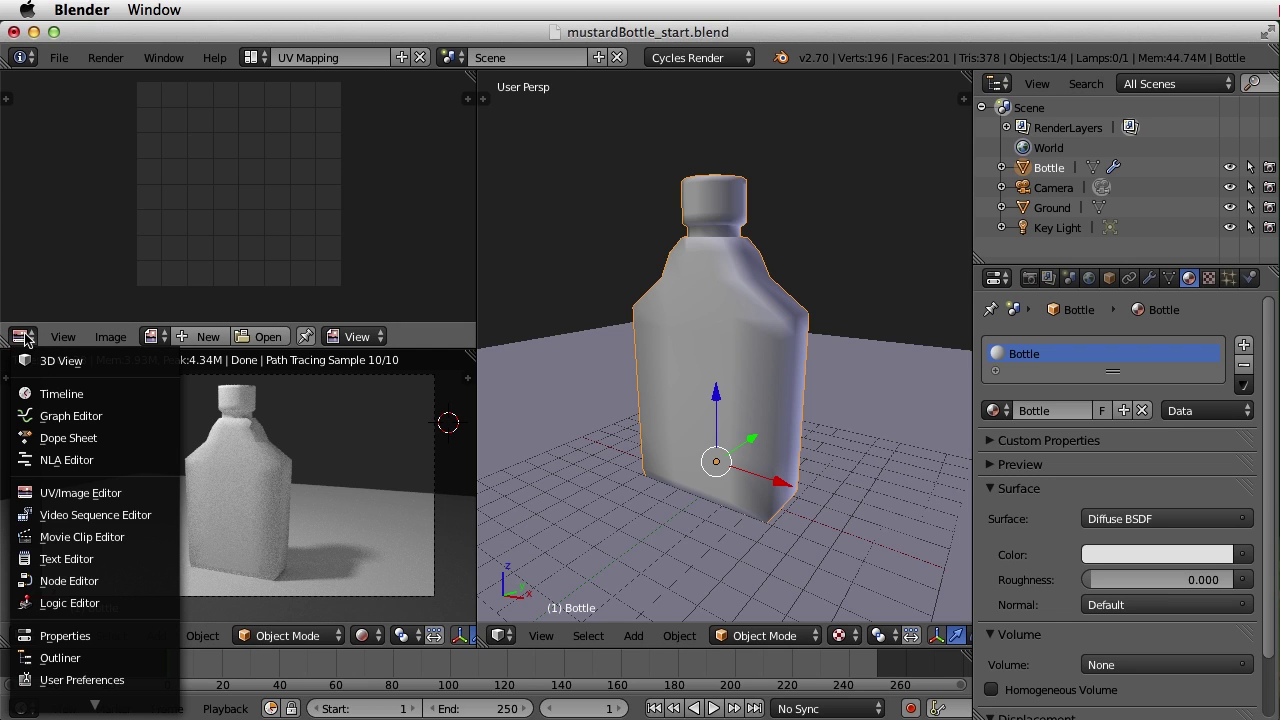
click(99, 581)
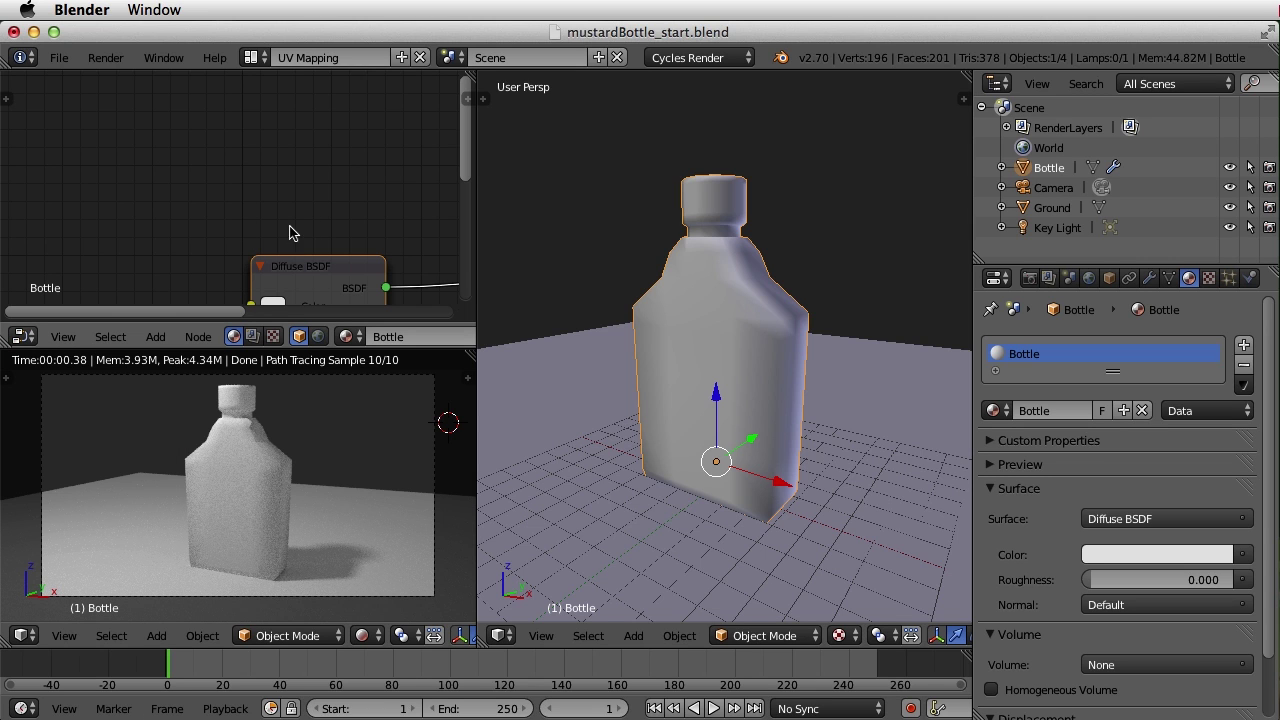
key(Home)
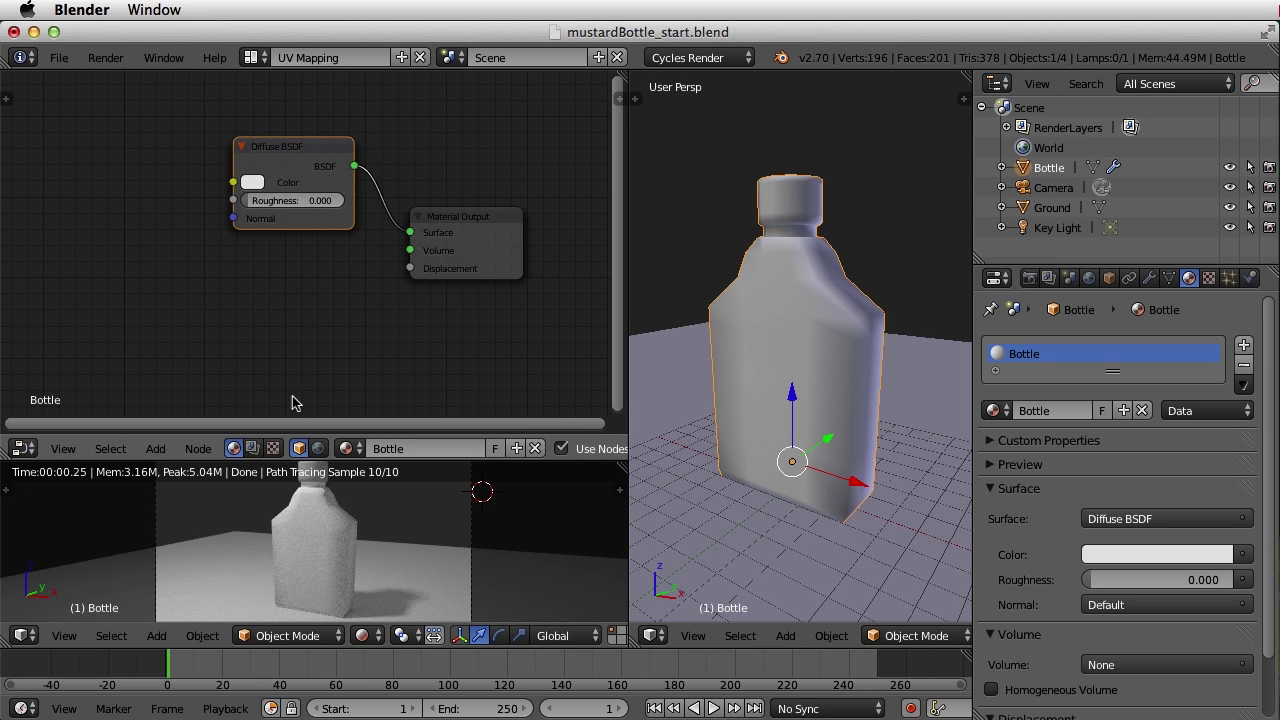
click(156, 452)
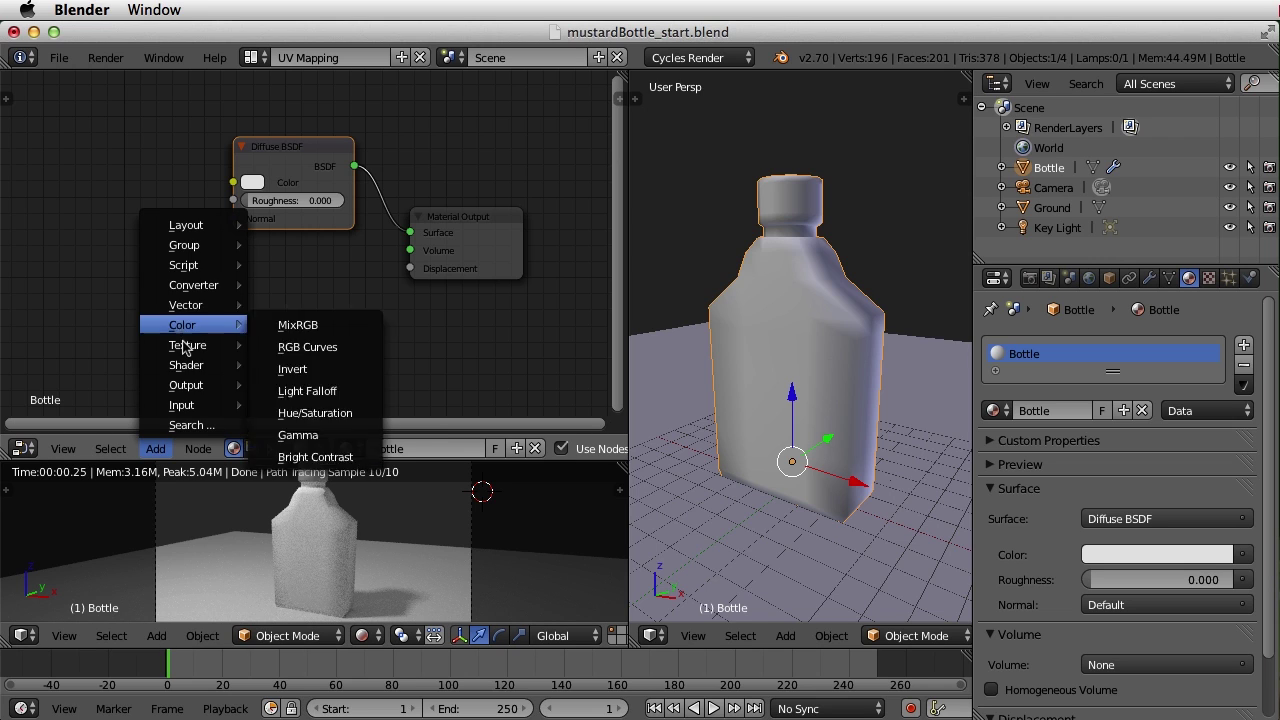
- Add an Image Texture node loading bottle_COL.png, wire its Color into the Diffuse BSDF, and enlarge the preview
mouse_move(188, 348)
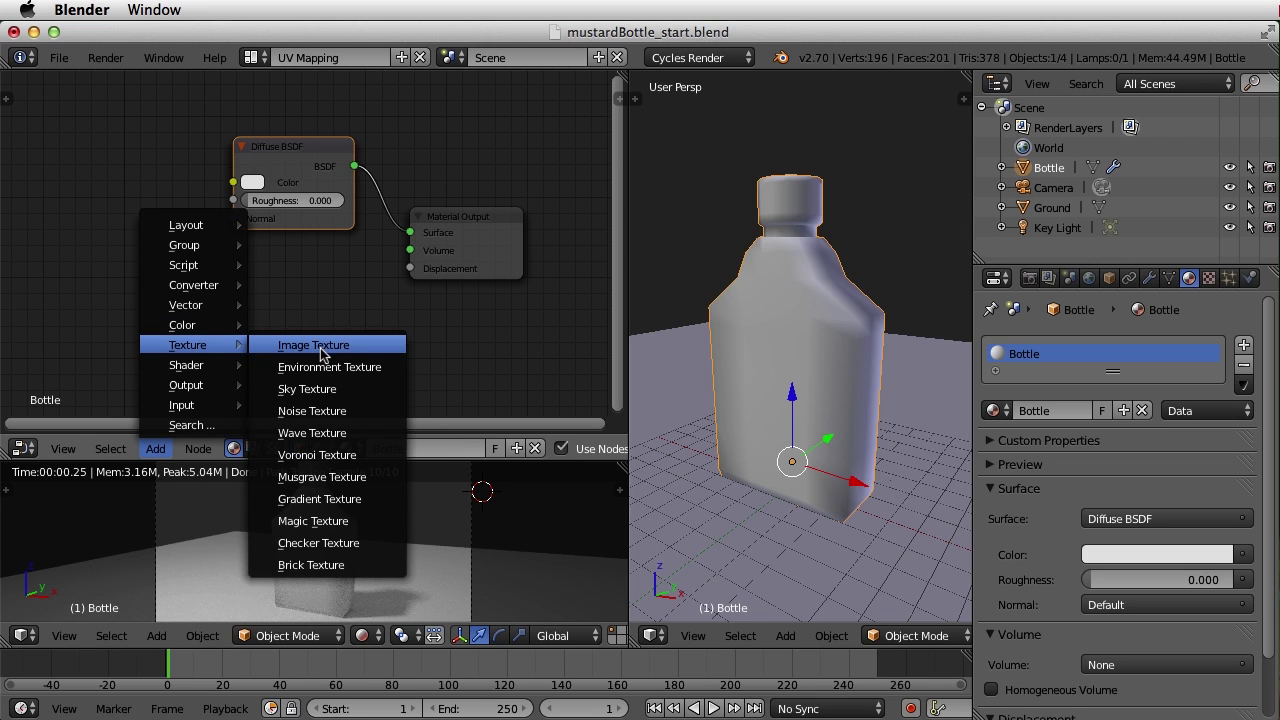
click(368, 345)
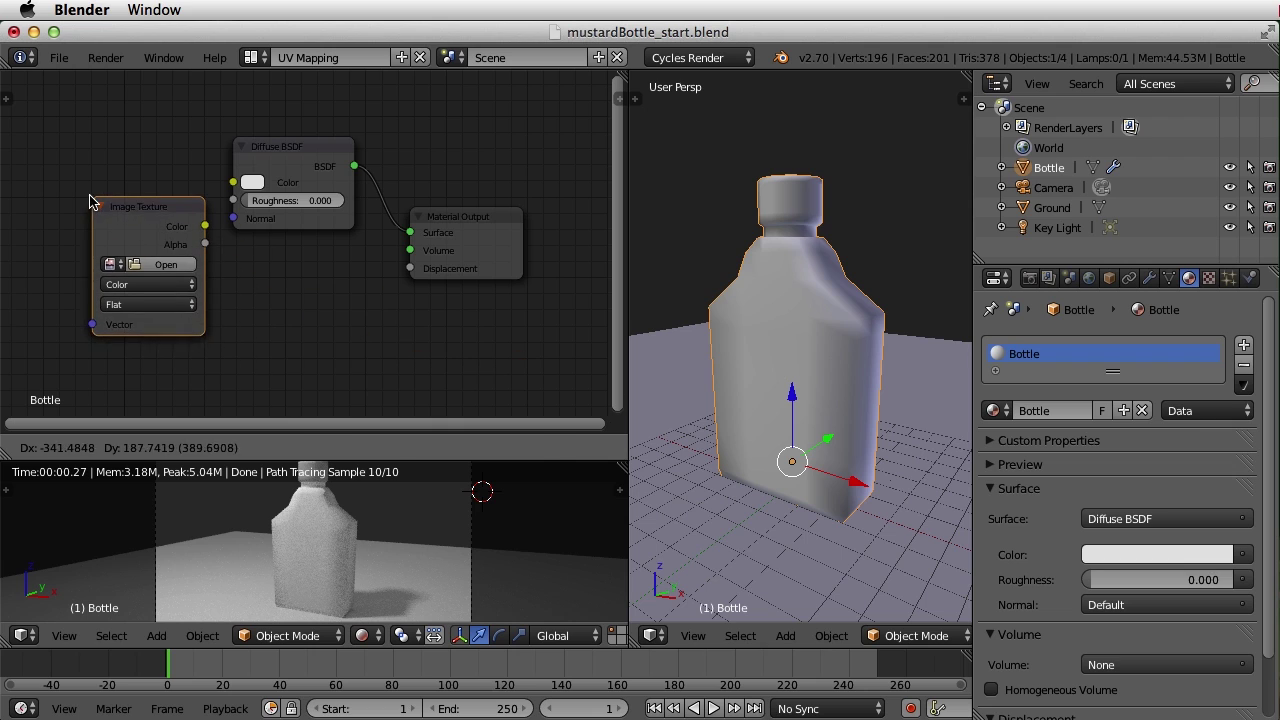
click(155, 256)
click(163, 261)
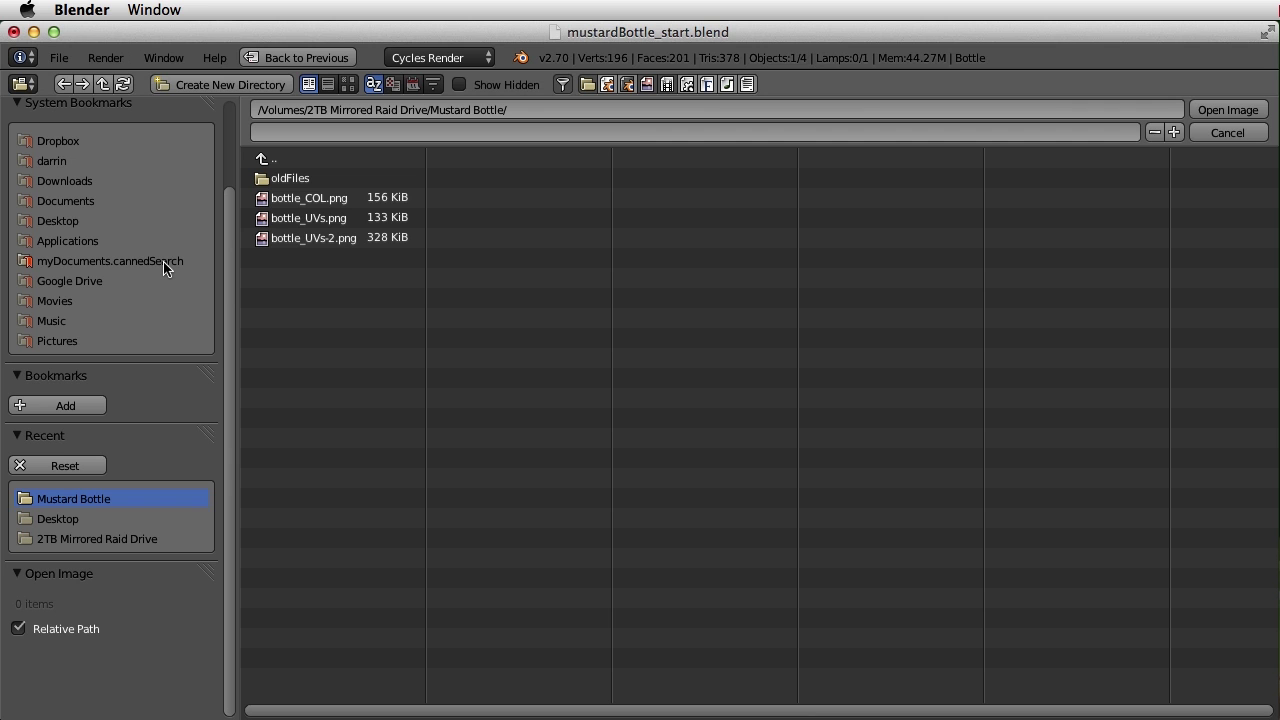
click(320, 198)
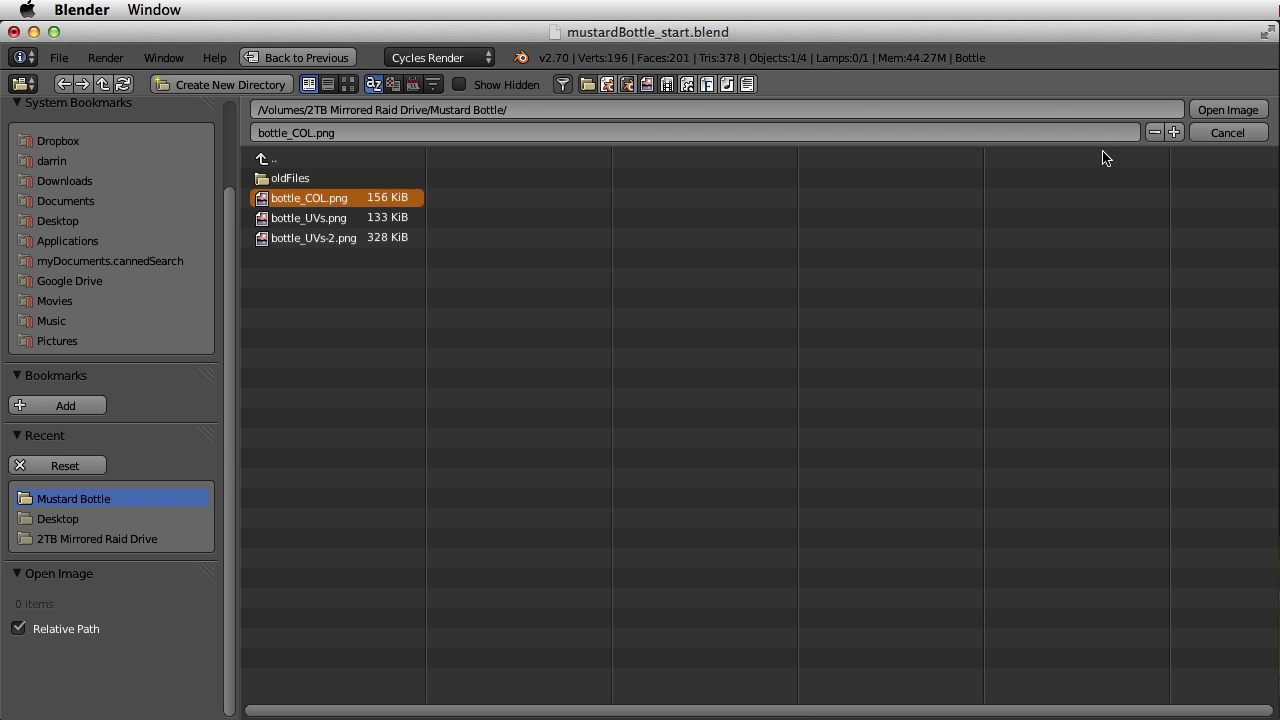
click(1236, 111)
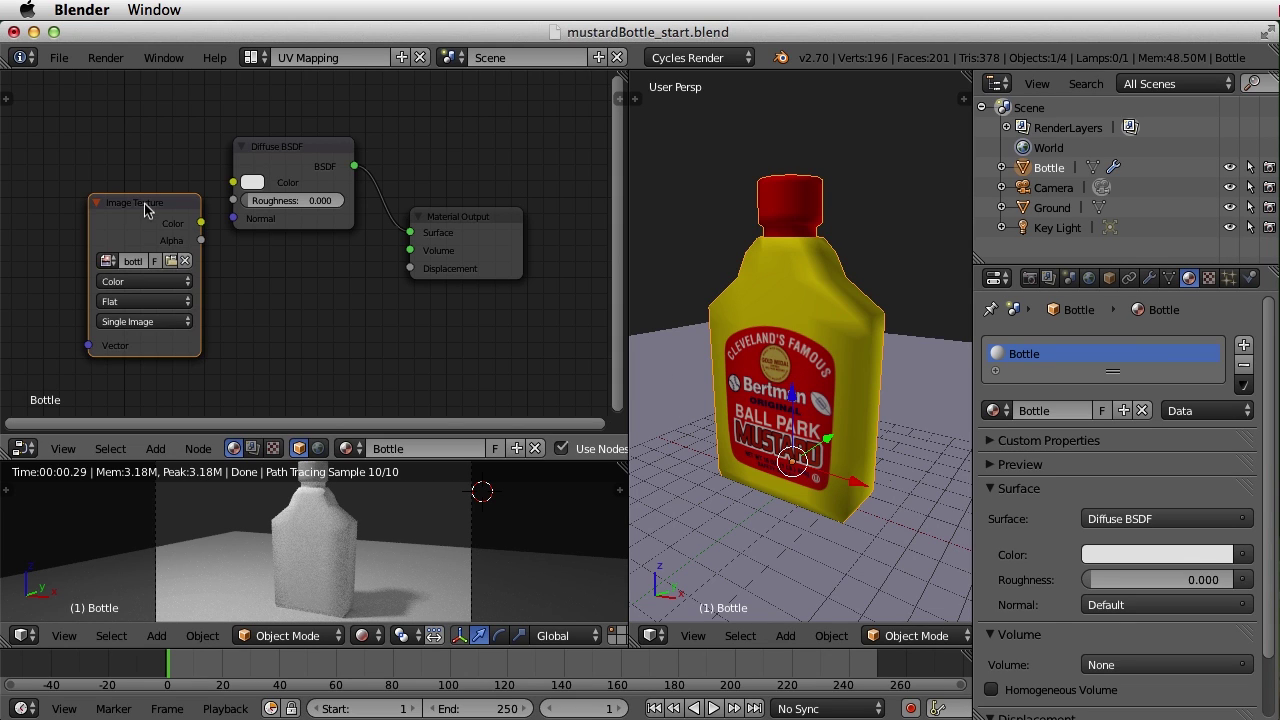
drag(168, 215, 233, 182)
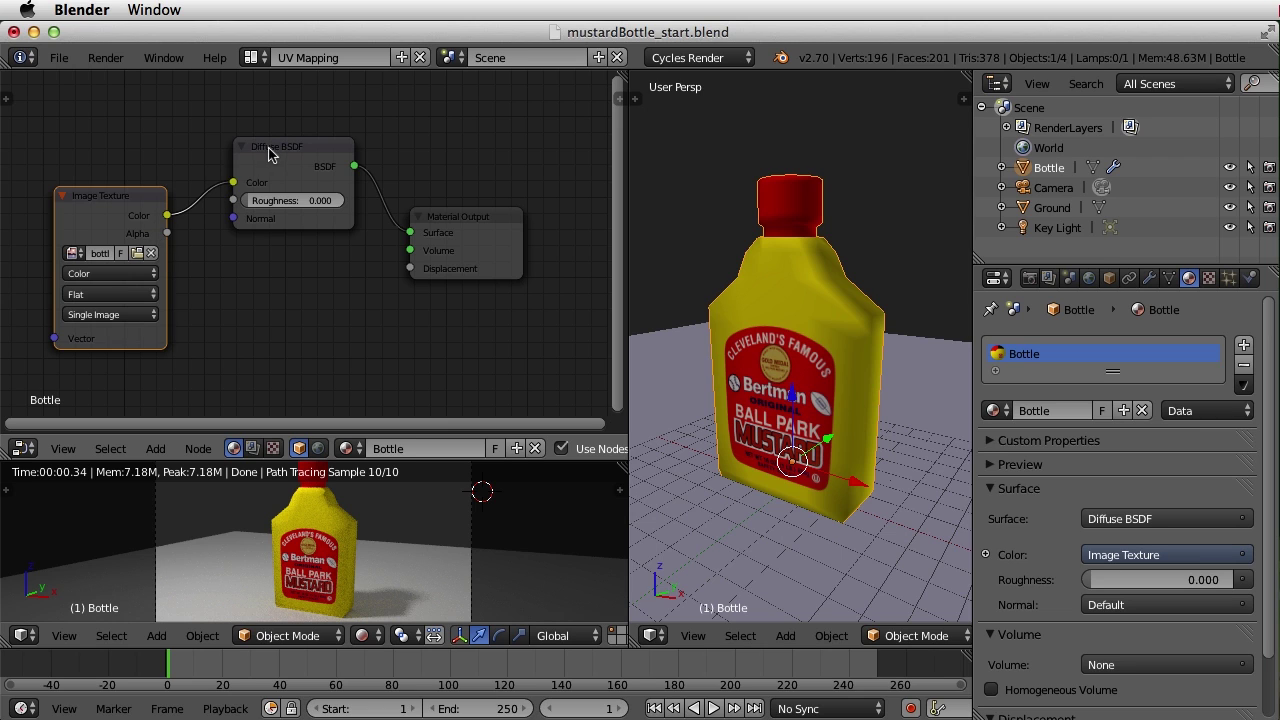
drag(268, 152, 267, 195)
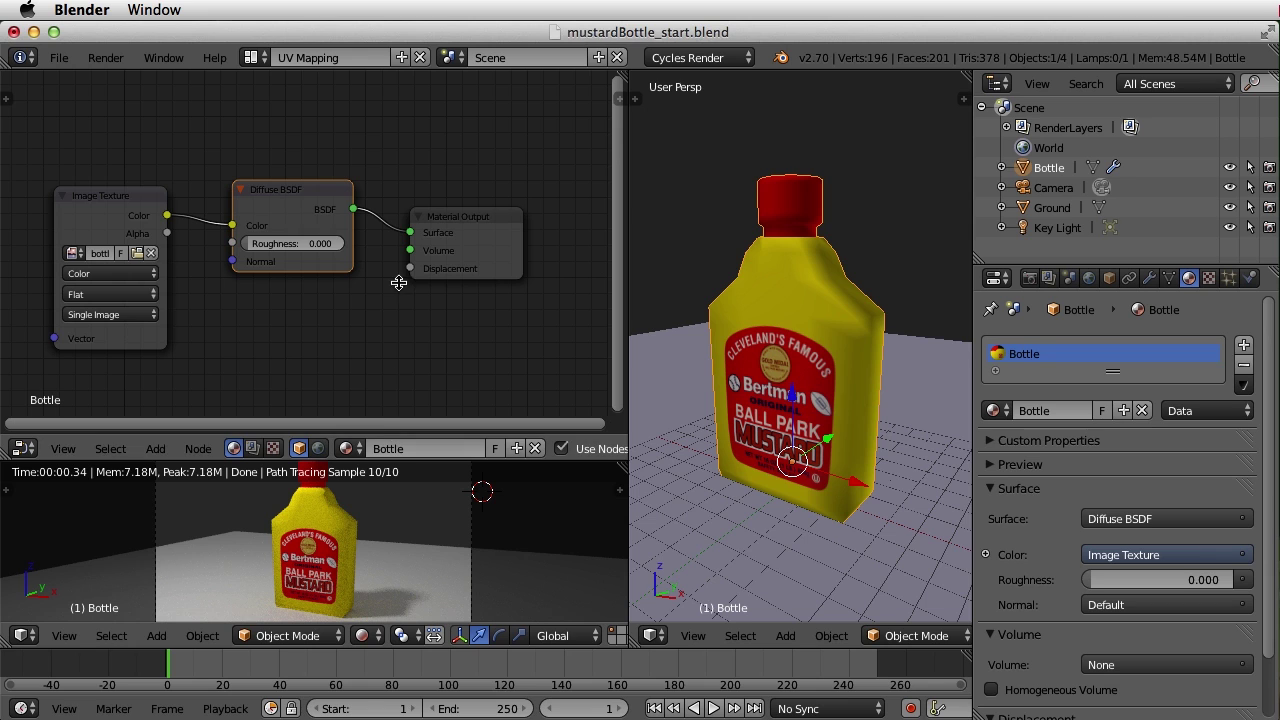
drag(401, 437, 401, 276)
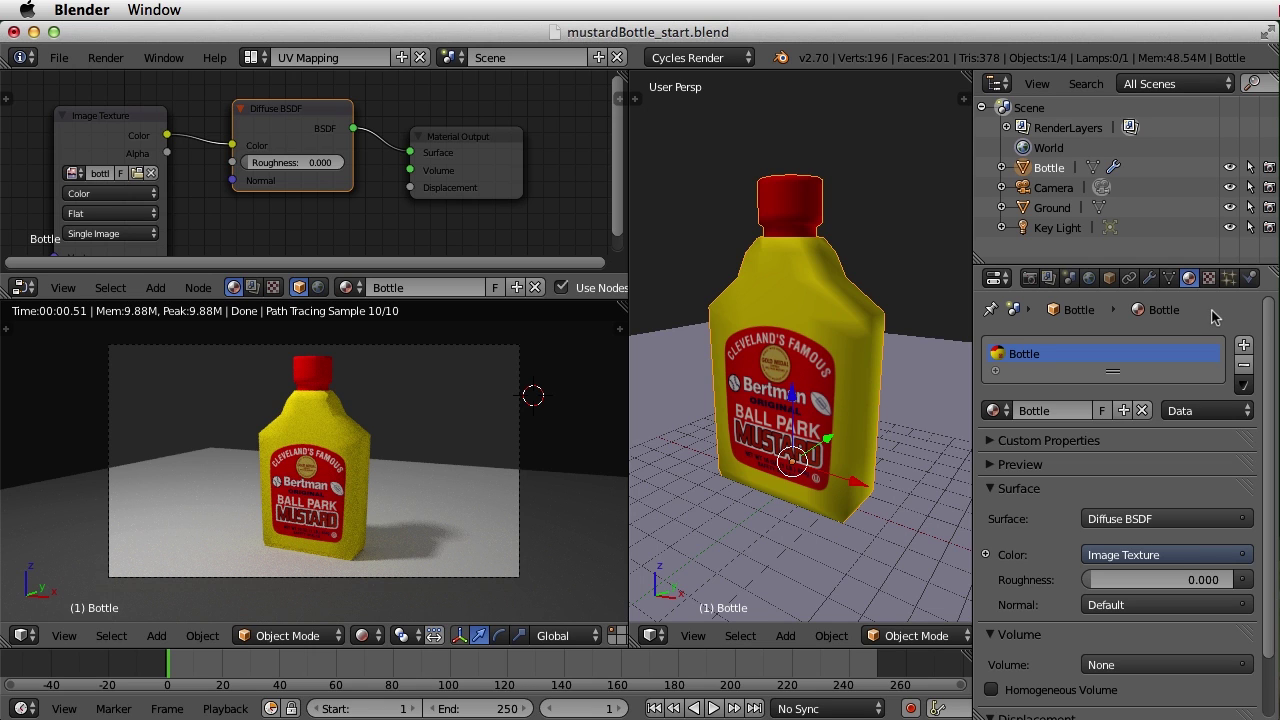
- Show the Subsurf modifier in the viewport, widen the 3D View, and restore the UV/Image Editor
click(1150, 280)
click(1122, 378)
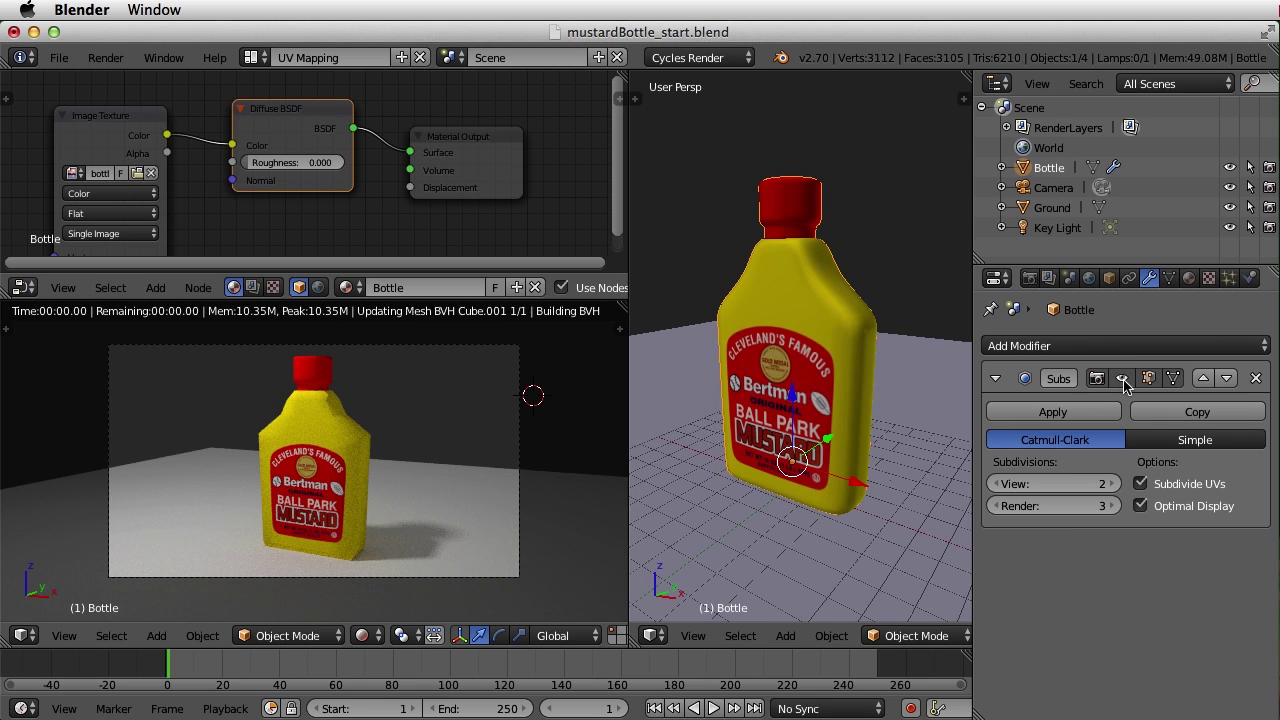
drag(629, 310, 497, 310)
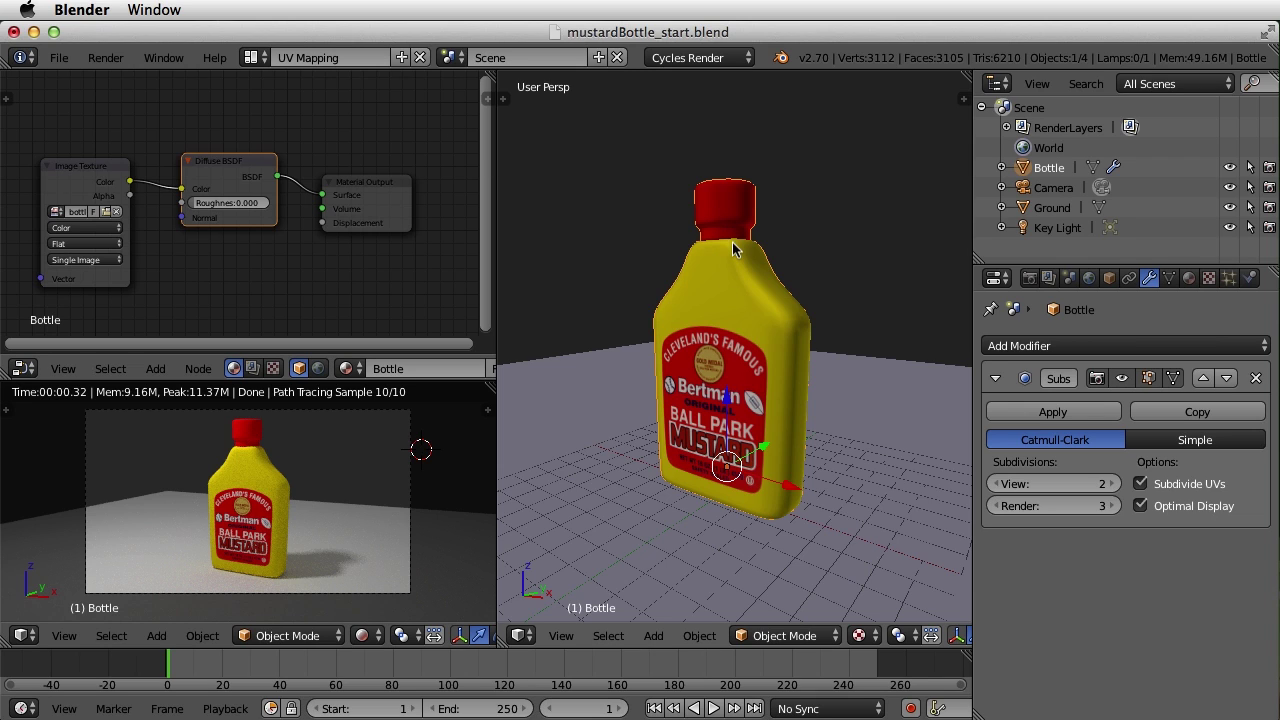
click(22, 369)
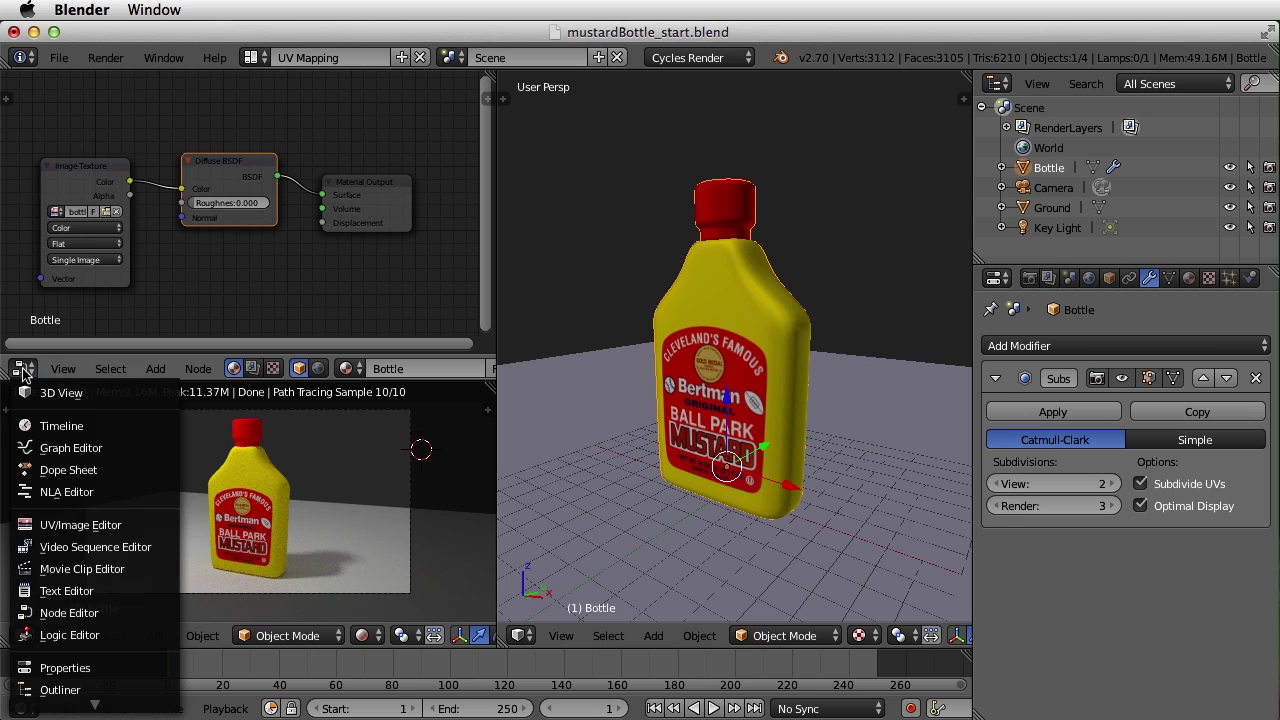
click(107, 529)
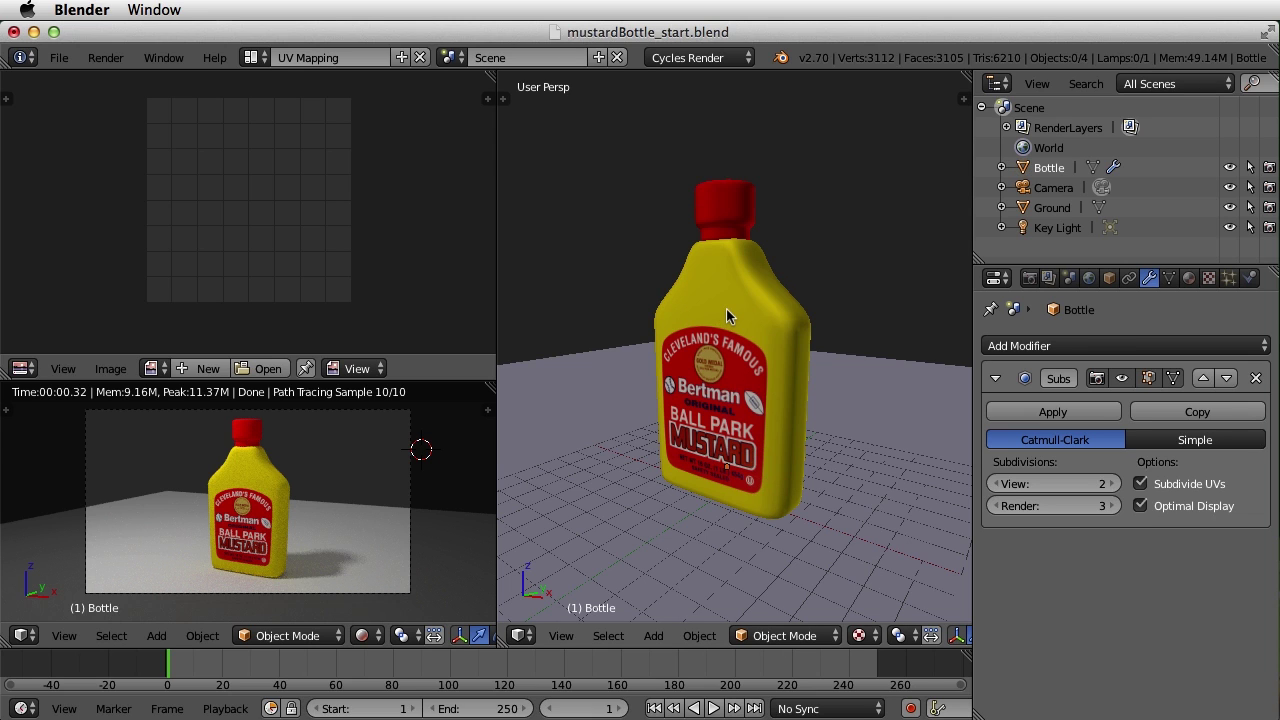
- In Edit Mode, select all faces and separate the mesh by loose parts
key(Tab)
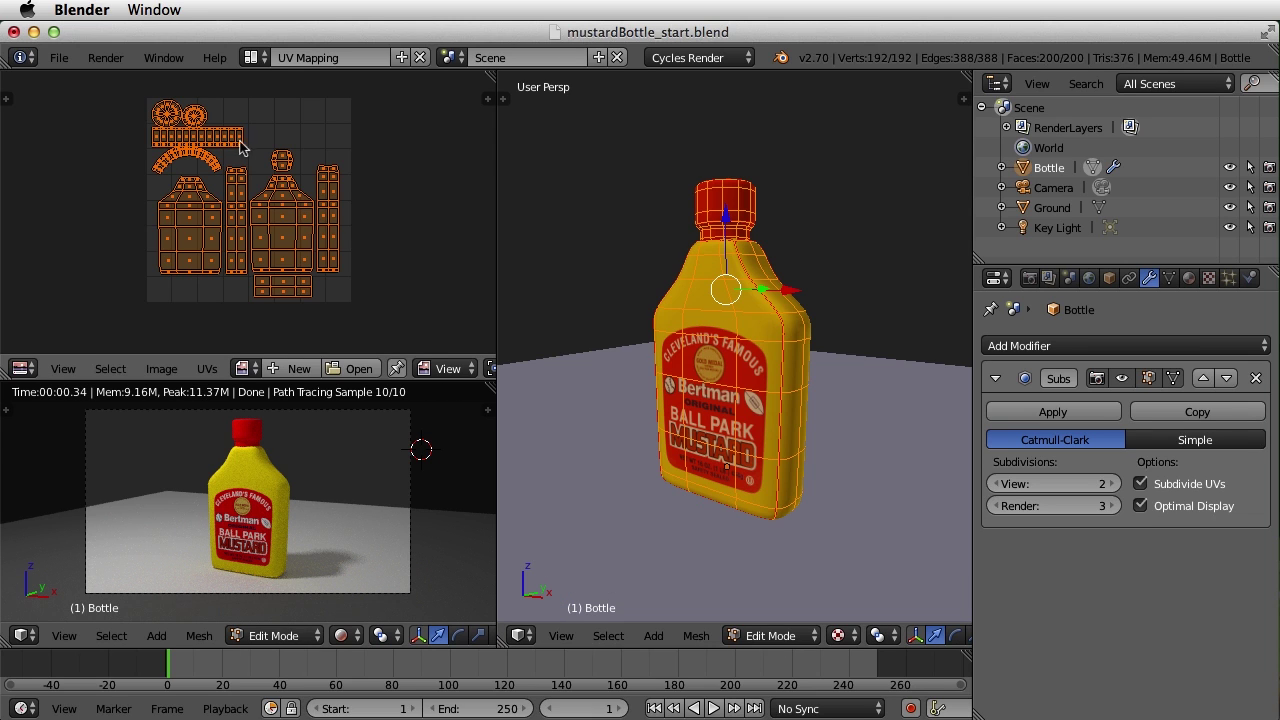
scroll(360, 231, up, 1)
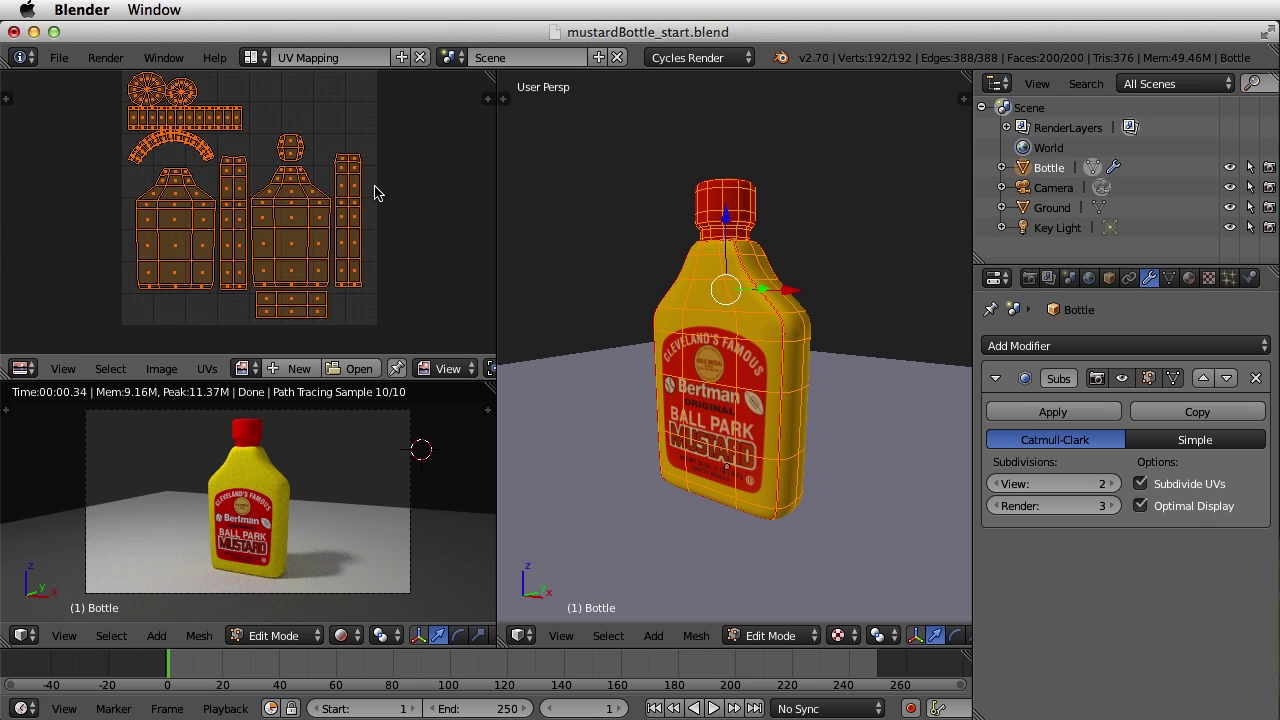
scroll(380, 205, up, 1)
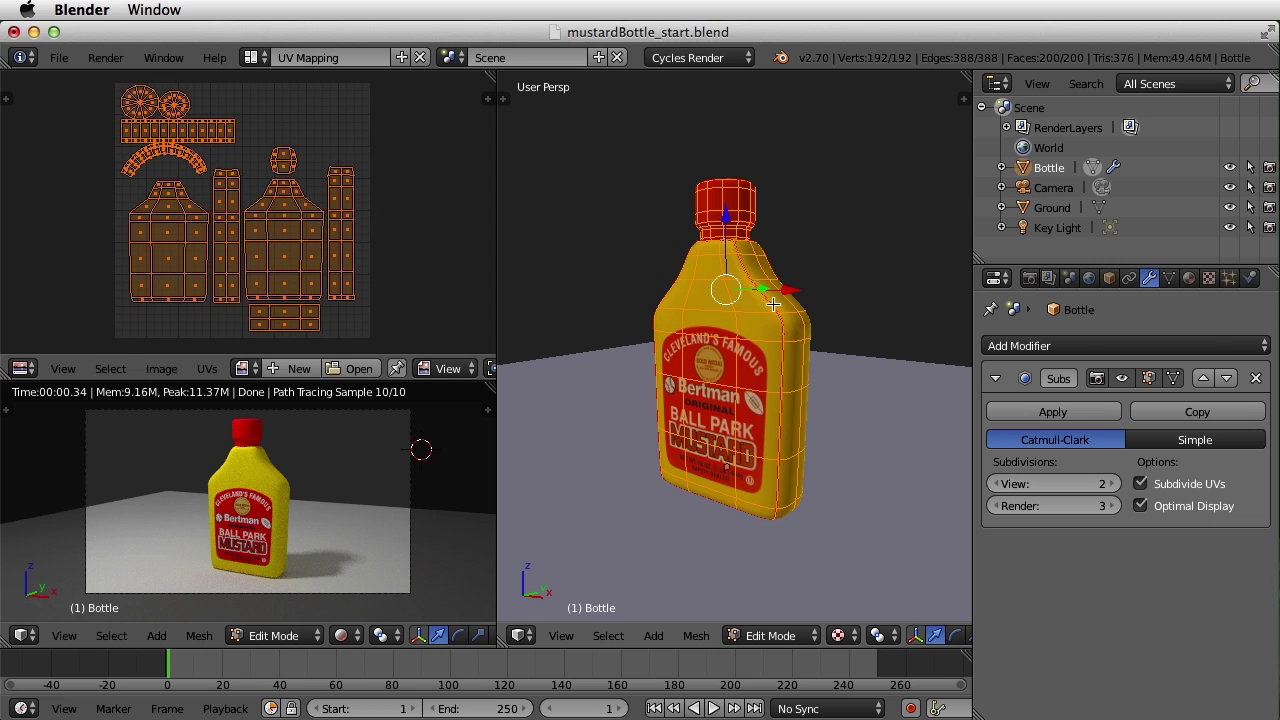
key(a)
key(ctrl+Tab)
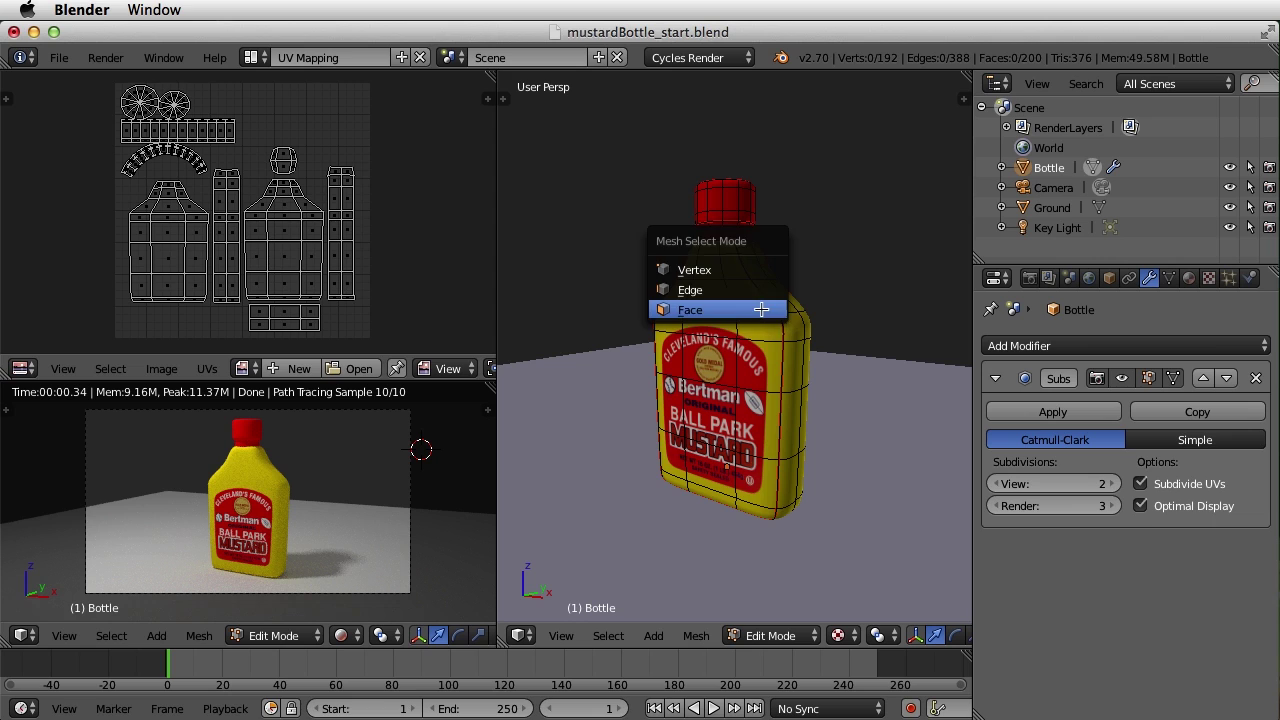
click(700, 312)
key(a)
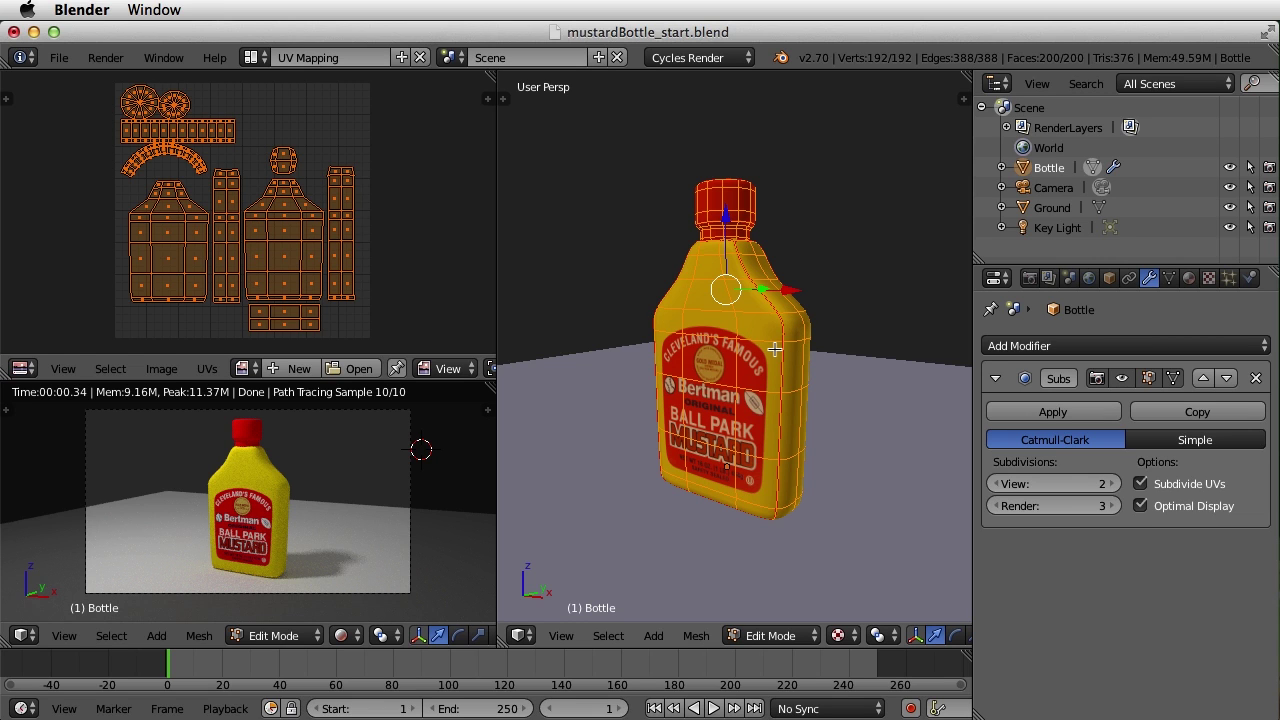
key(p)
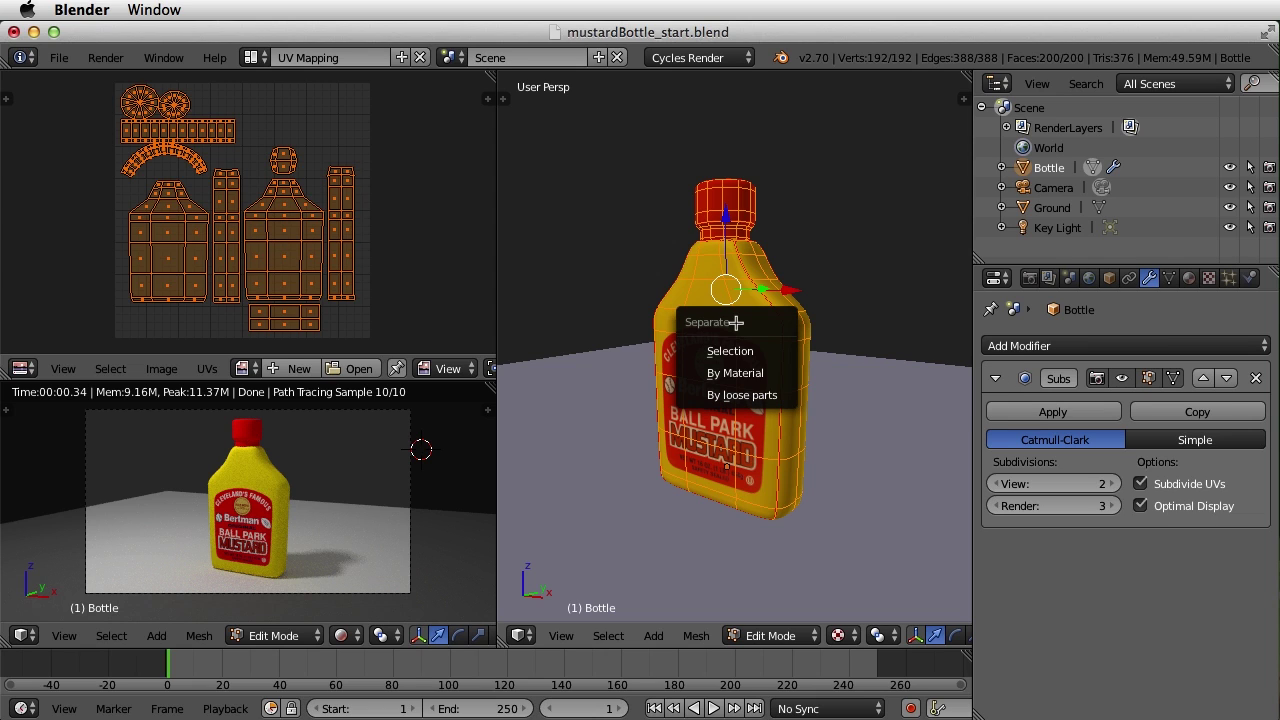
click(777, 397)
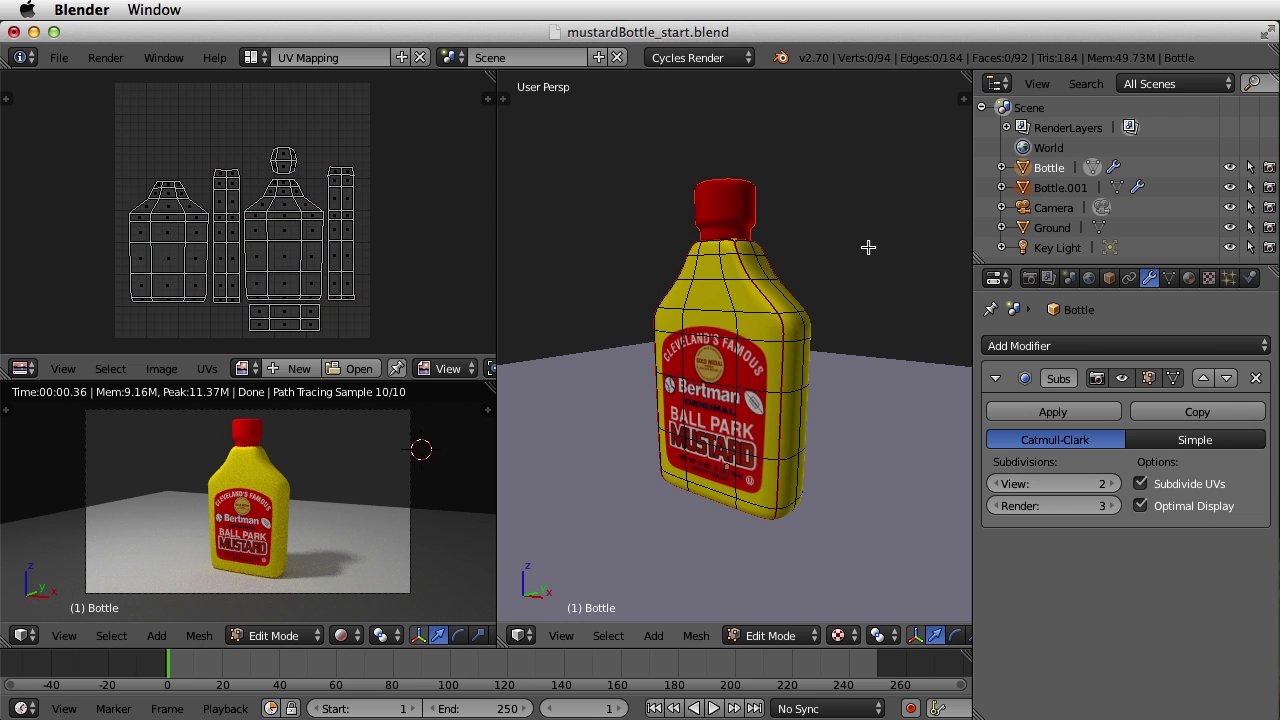
- Check the UVs of the bottle body and then the separated cap, Bottle.001
key(Tab)
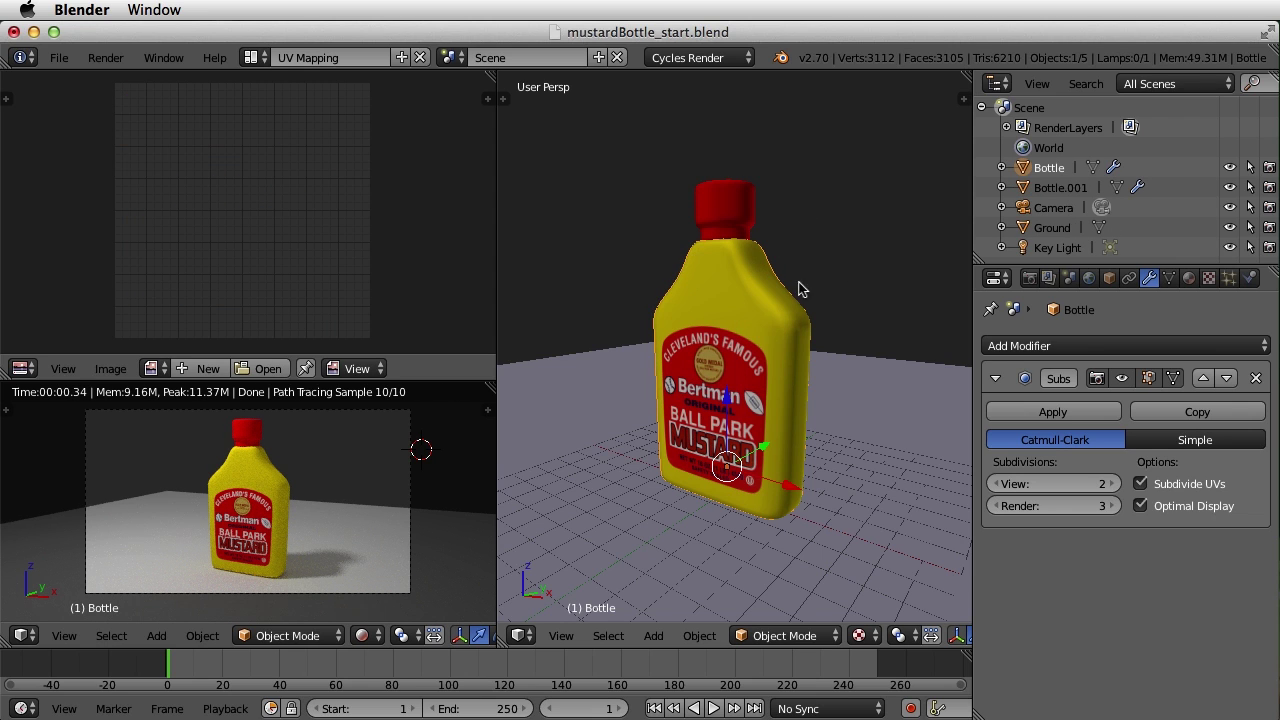
key(a)
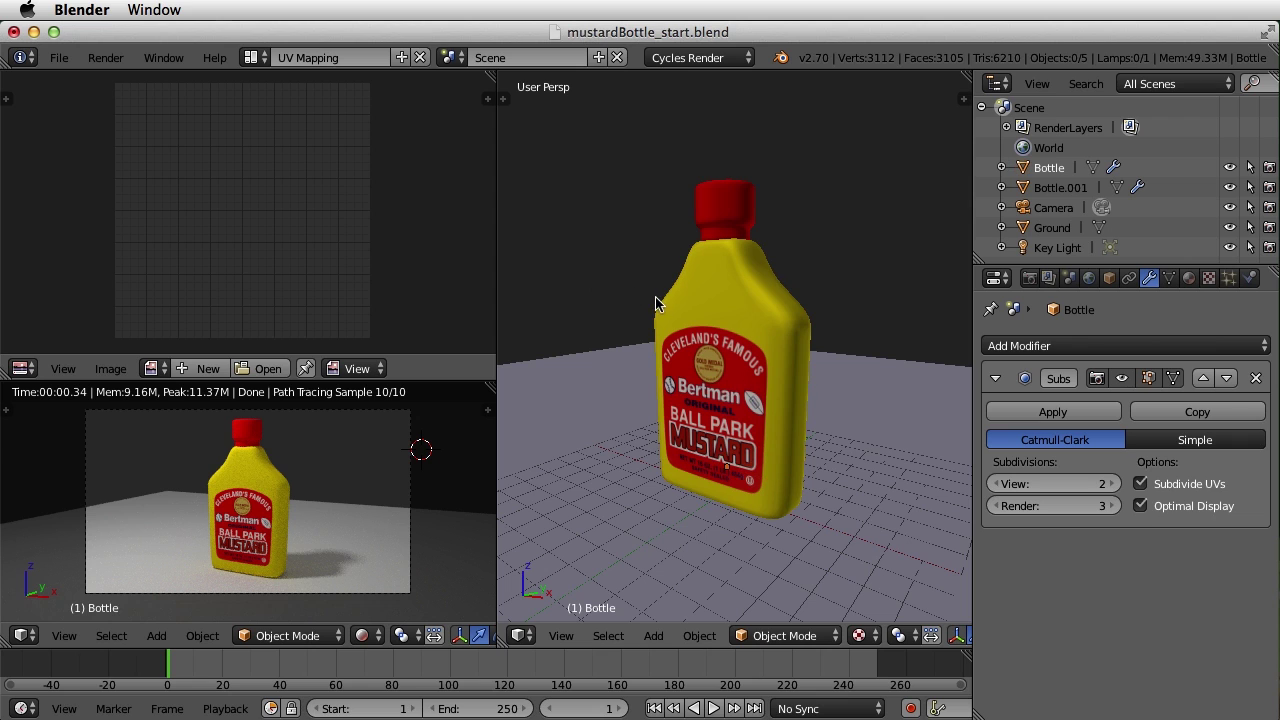
right_click(660, 305)
key(Tab)
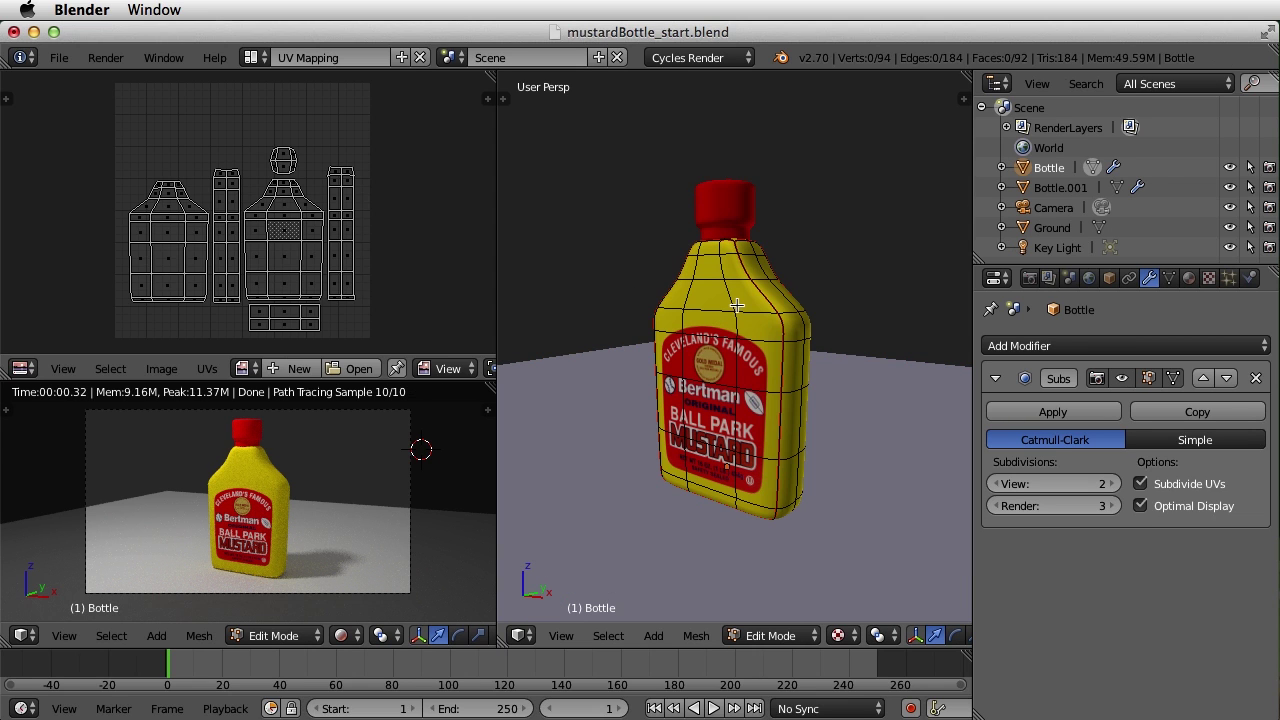
key(Tab)
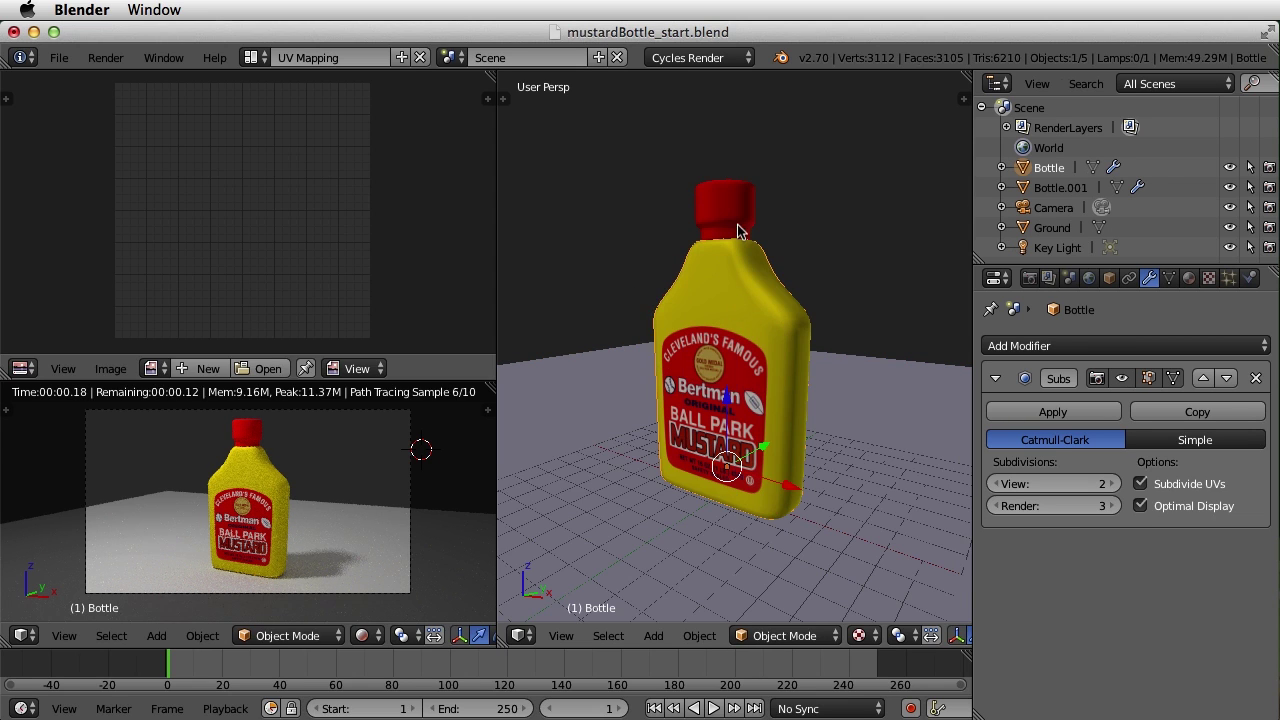
right_click(734, 214)
key(Tab)
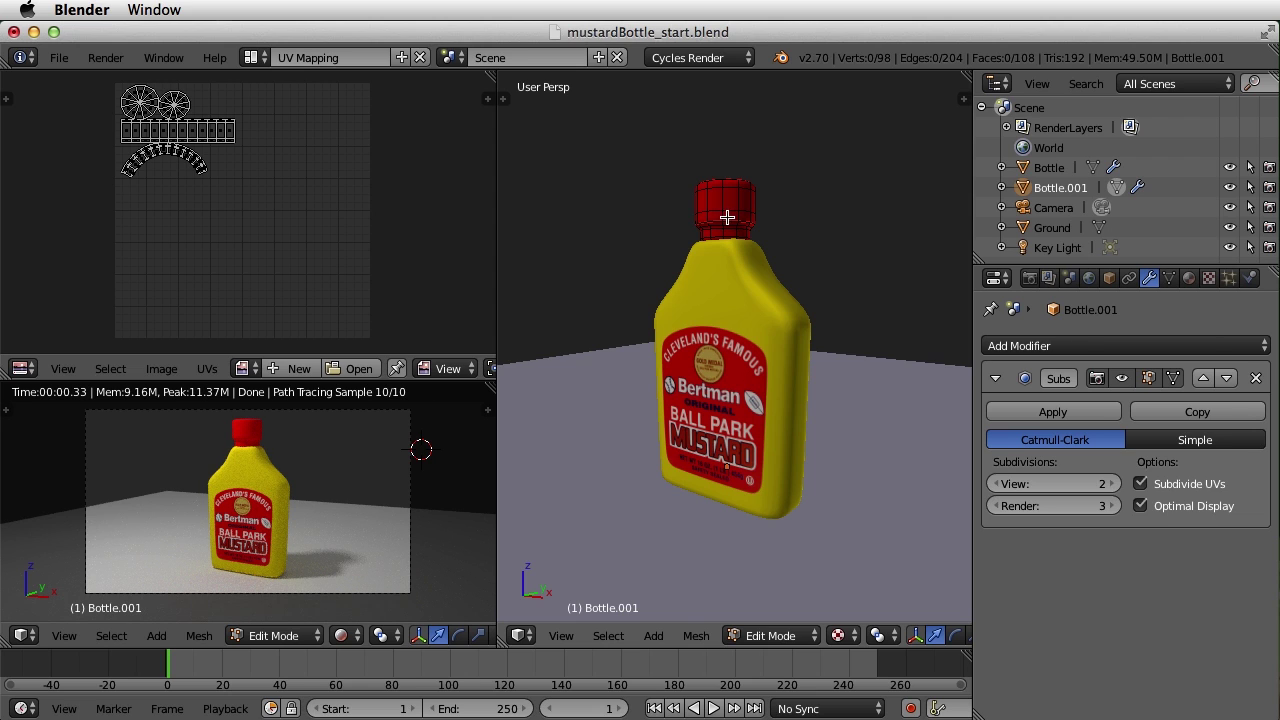
key(Tab)
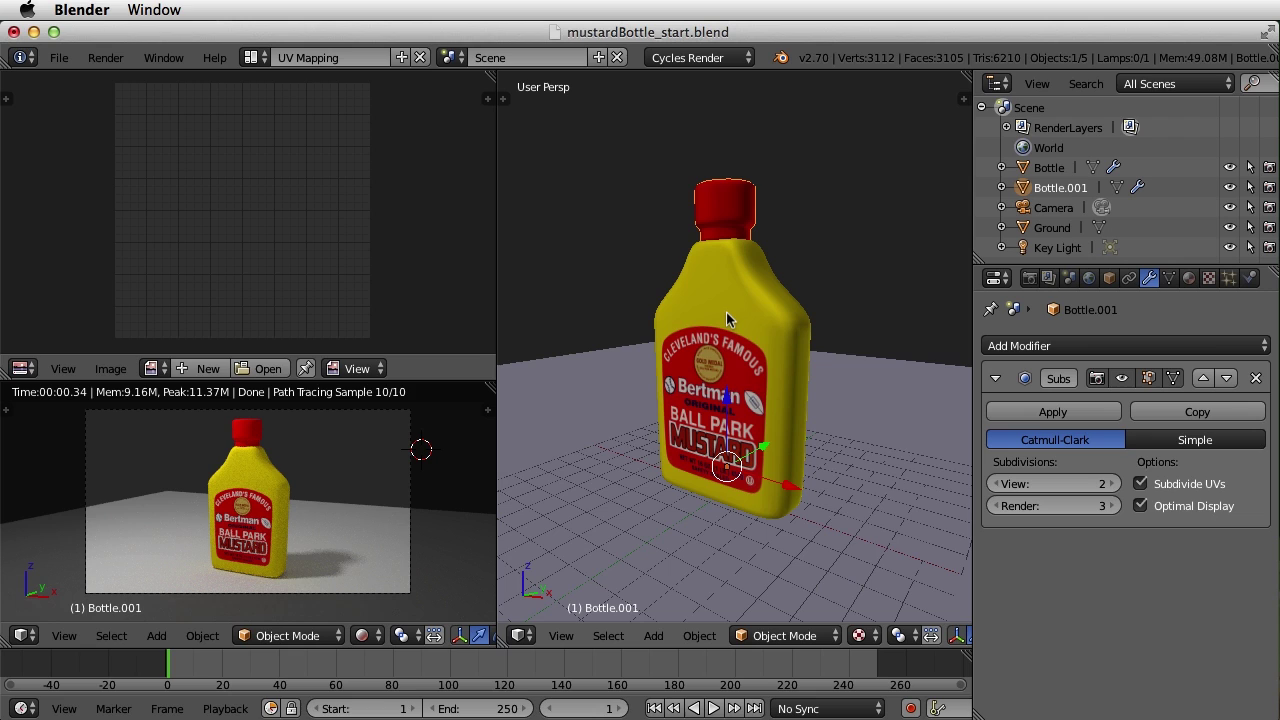
key(Tab)
key(Tab)
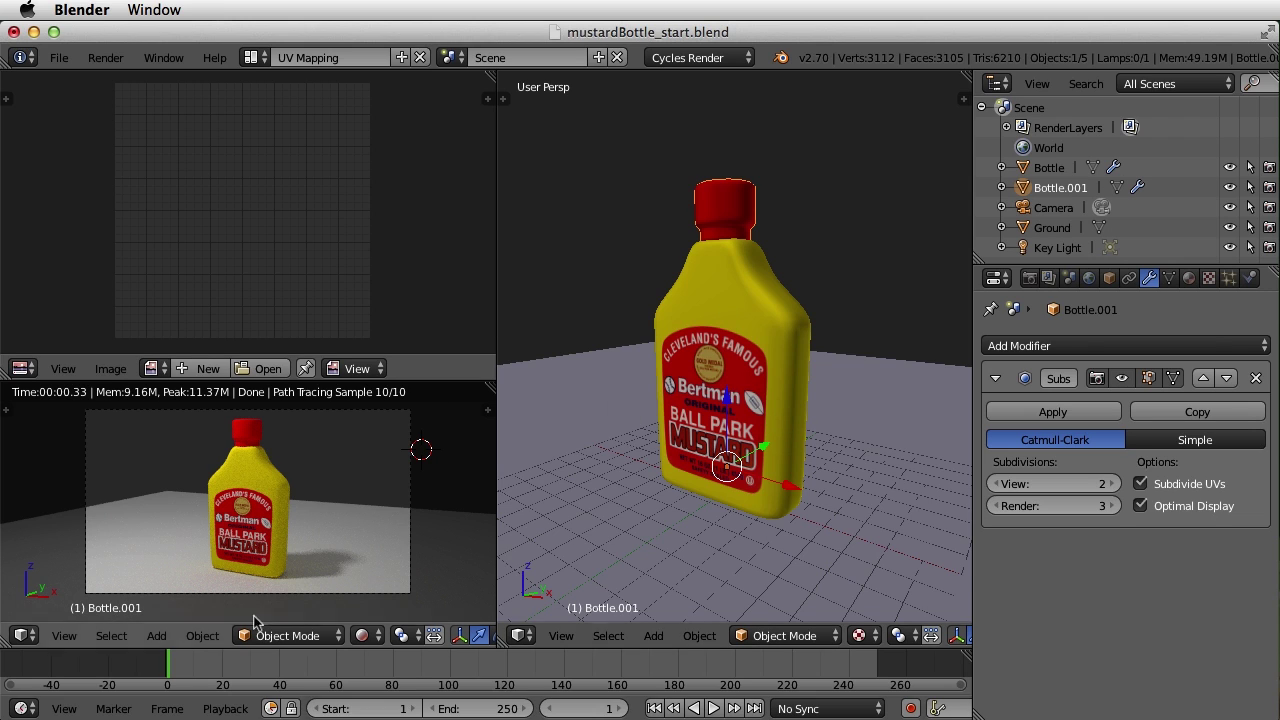
- Select the Ground and give it a new material named 'checker'
click(1052, 227)
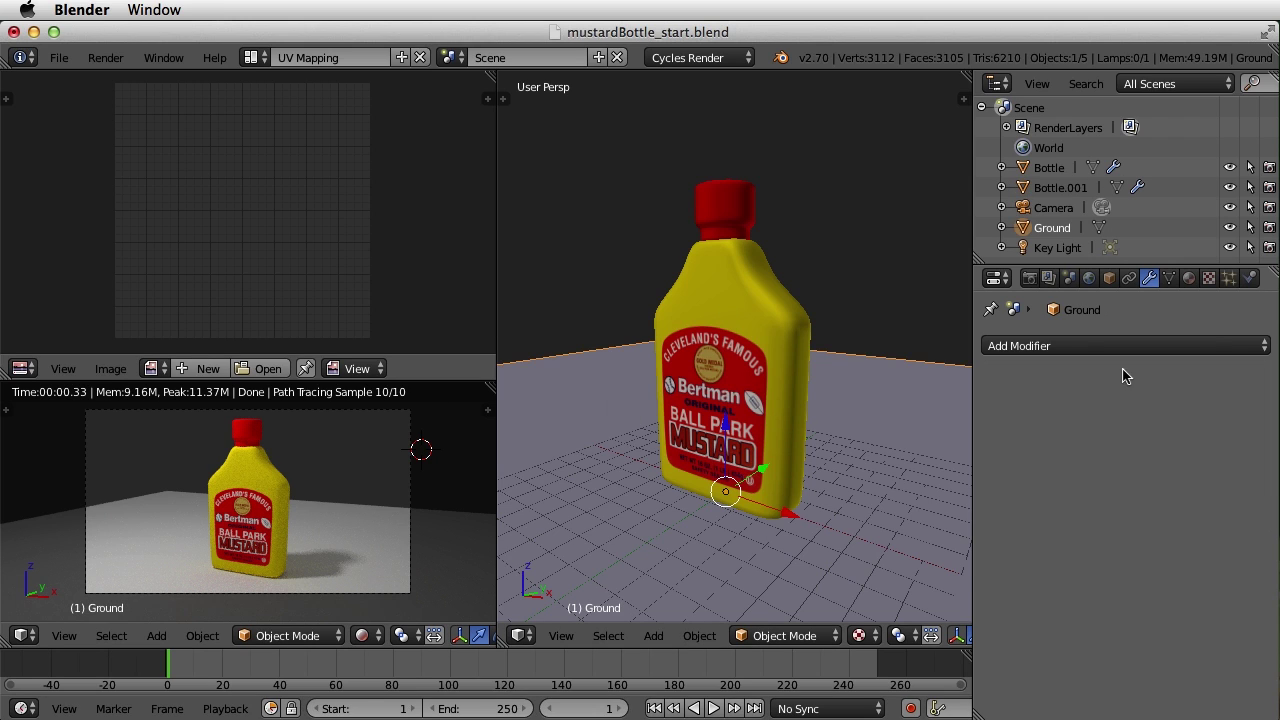
click(1189, 279)
click(1078, 408)
click(1060, 408)
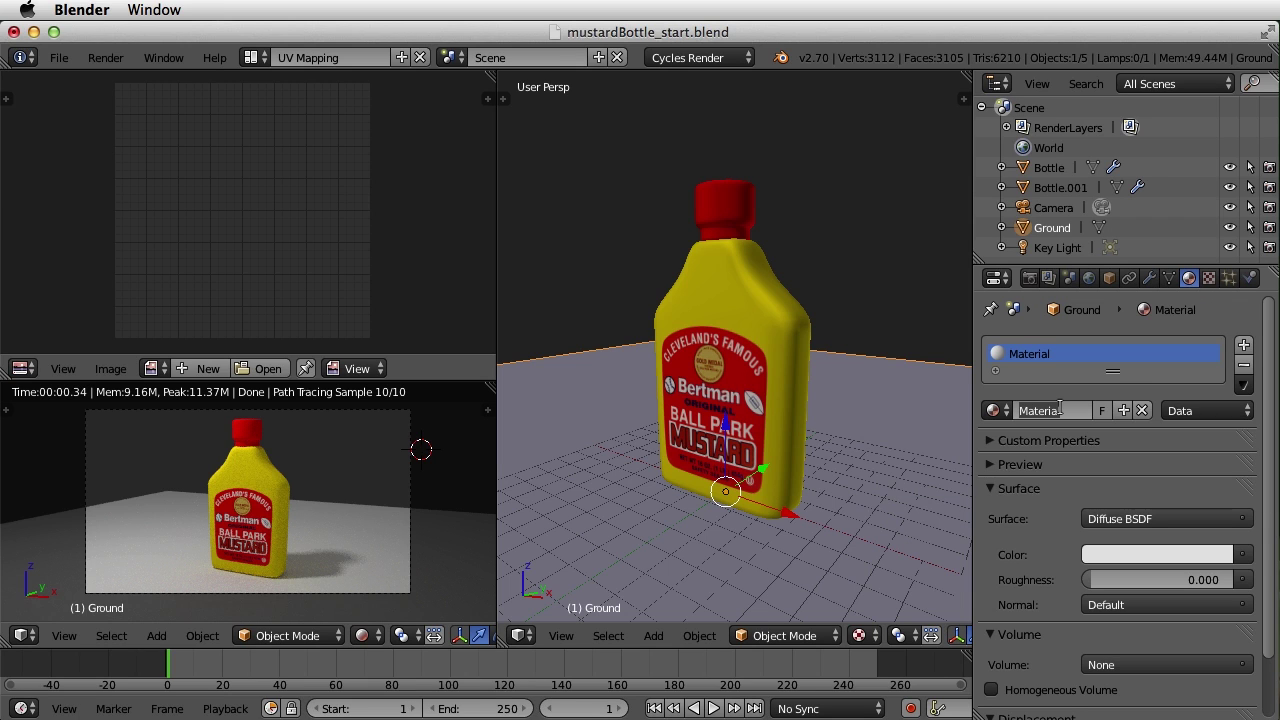
text(checker)
key(Return)
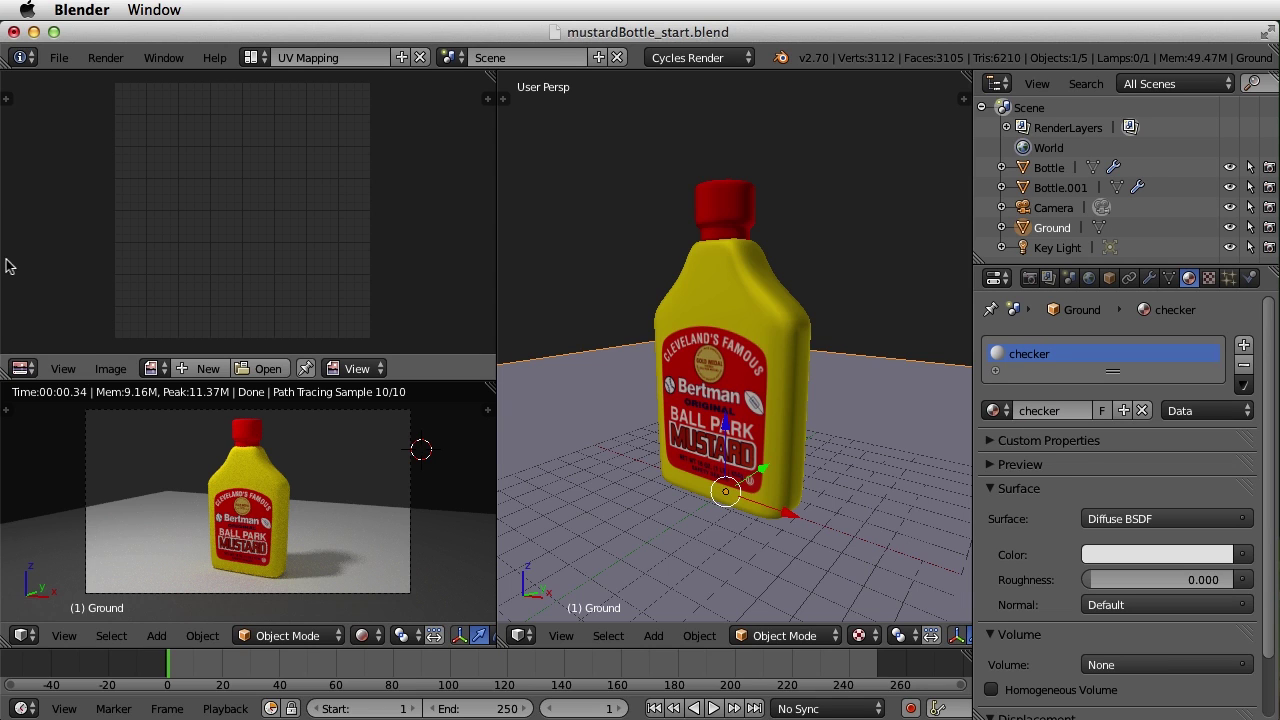
- Show the checker material's nodes and add a Checker Texture node left of the Diffuse BSDF
click(20, 369)
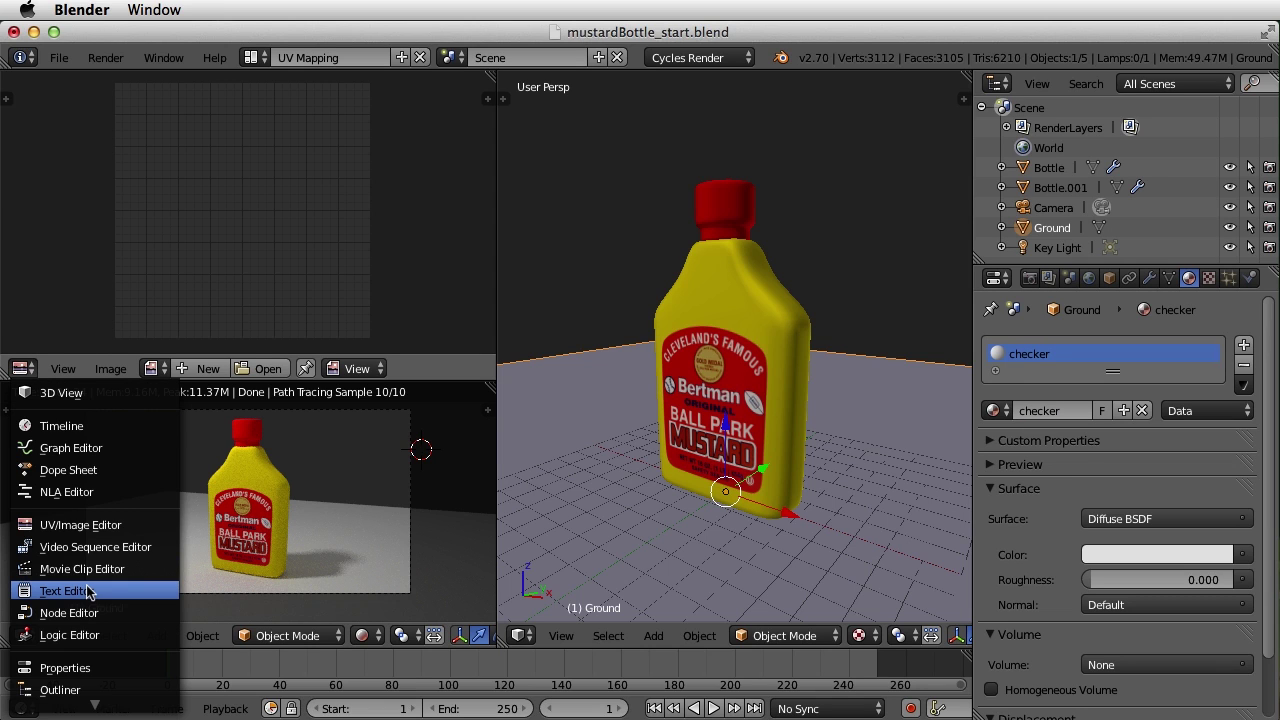
click(97, 614)
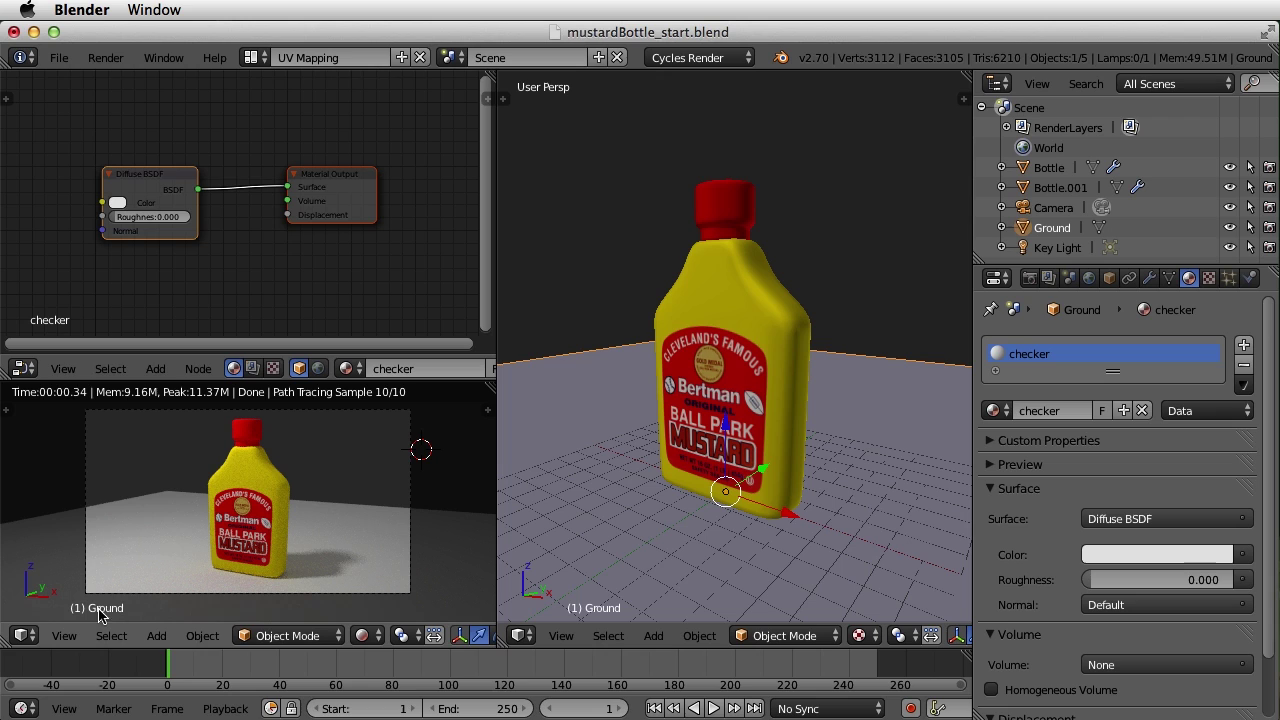
drag(150, 165, 200, 118)
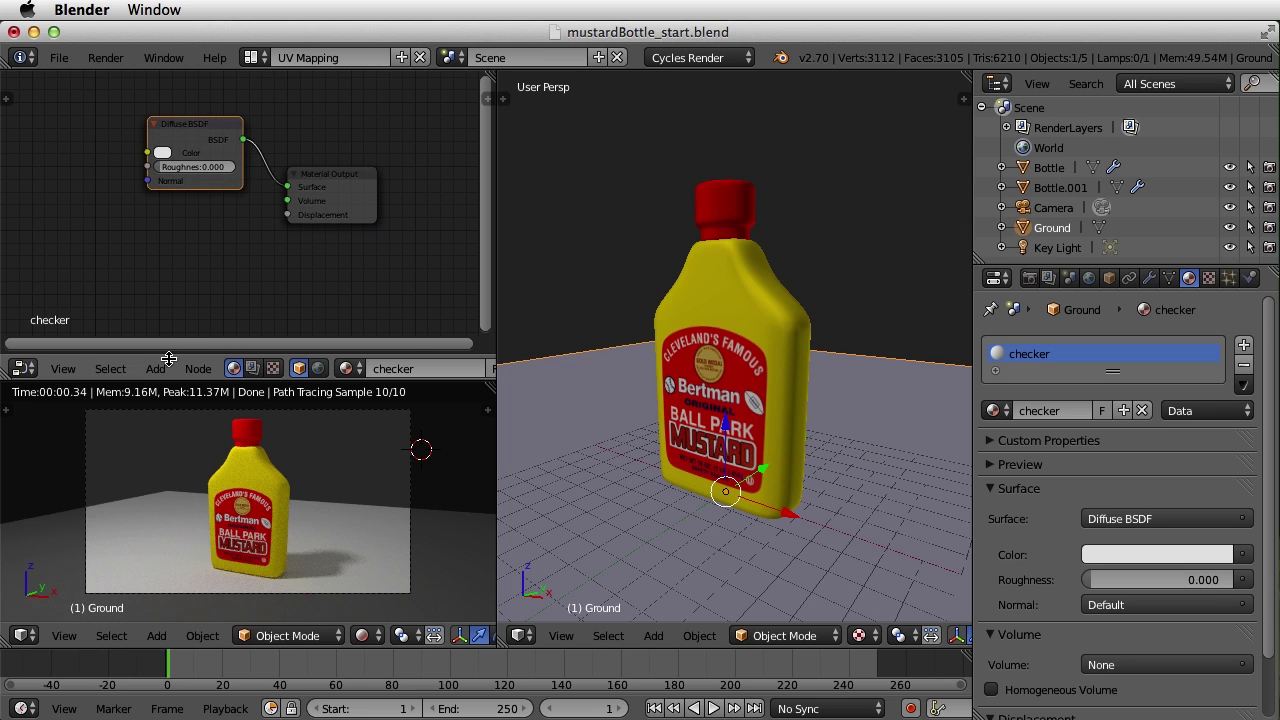
click(155, 368)
mouse_move(192, 262)
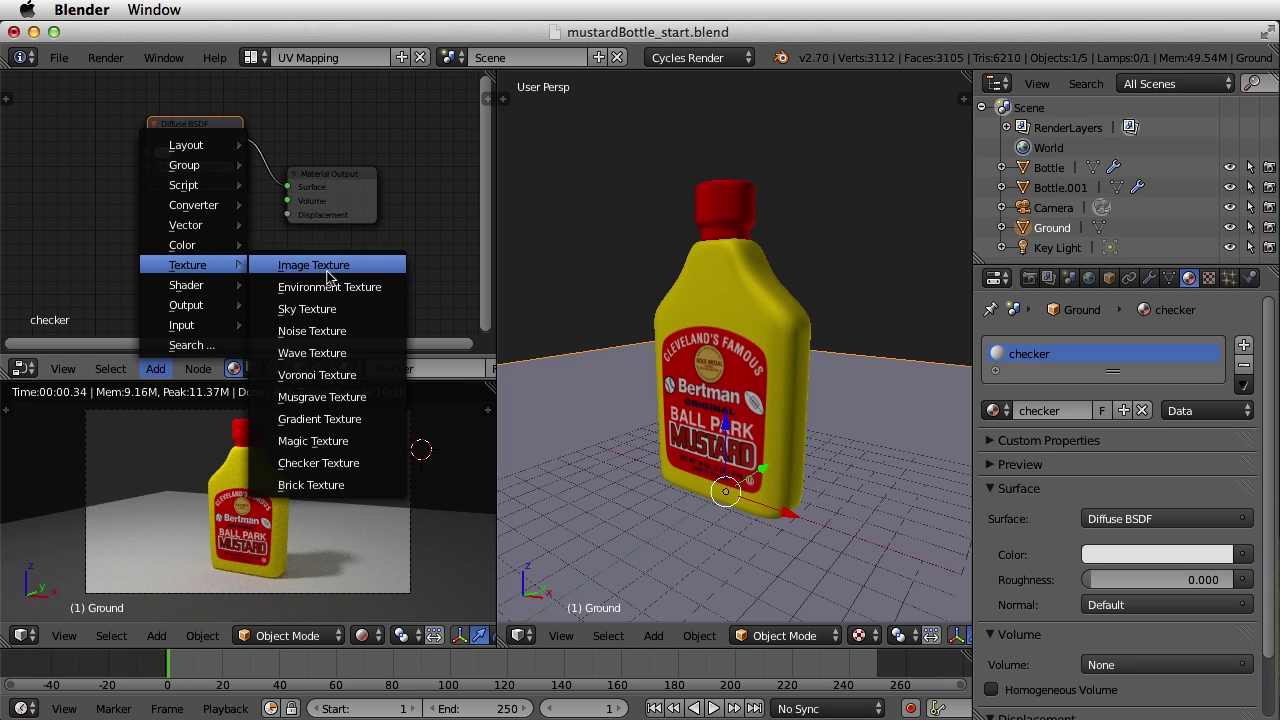
click(368, 465)
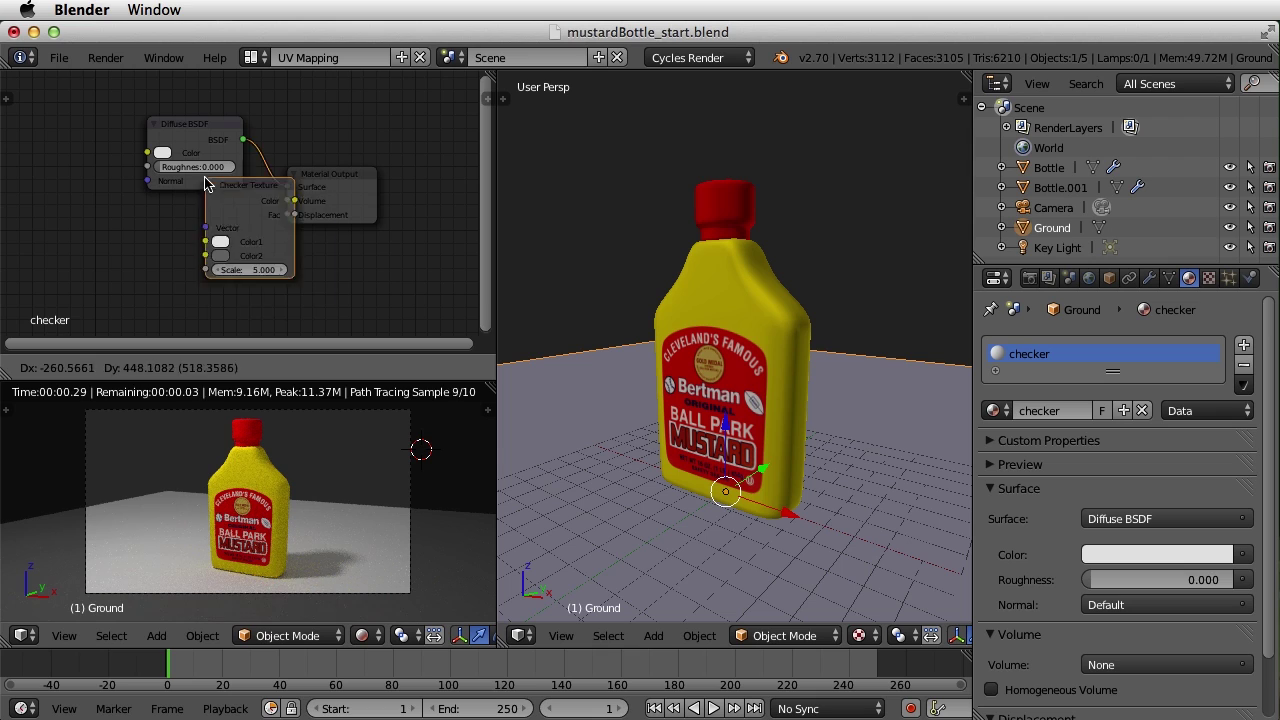
click(108, 196)
- Link the Checker Texture colour into the Diffuse BSDF Color and set its Scale to 28.3
drag(110, 190, 147, 152)
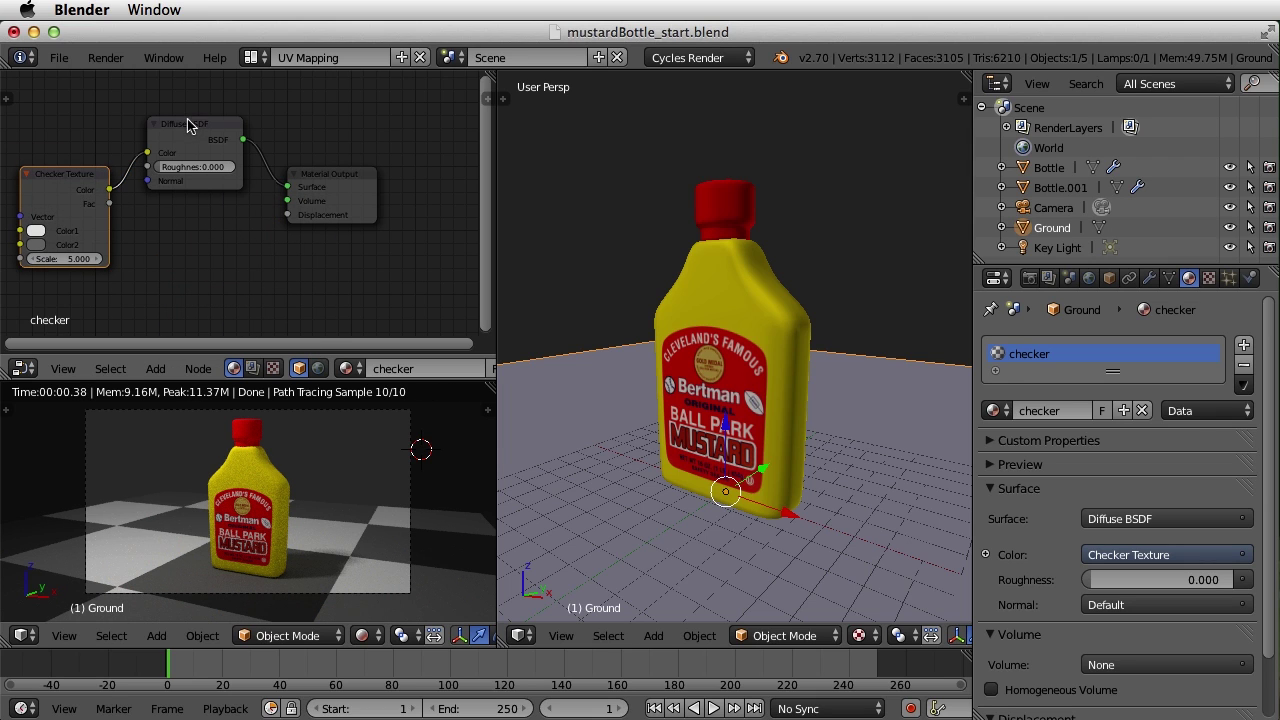
drag(195, 126, 207, 122)
drag(72, 176, 88, 174)
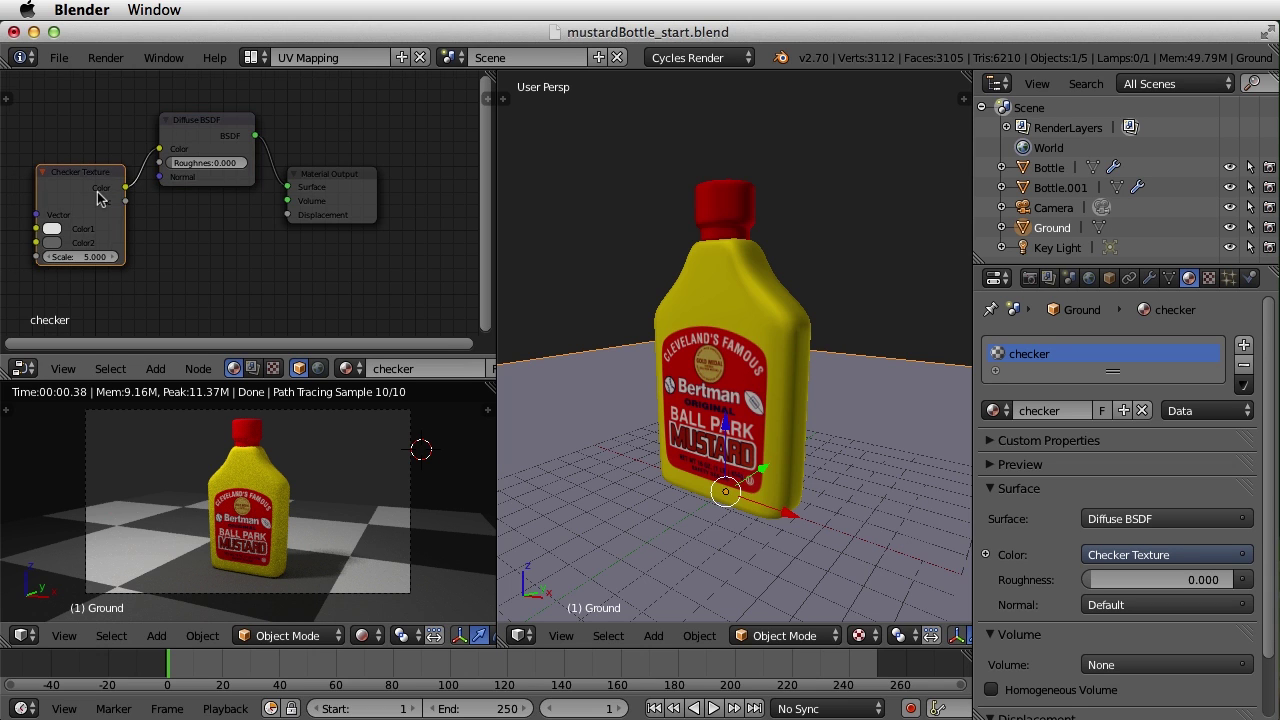
ctrl+scroll(97, 191, left, 5)
scroll(272, 263, up, 3)
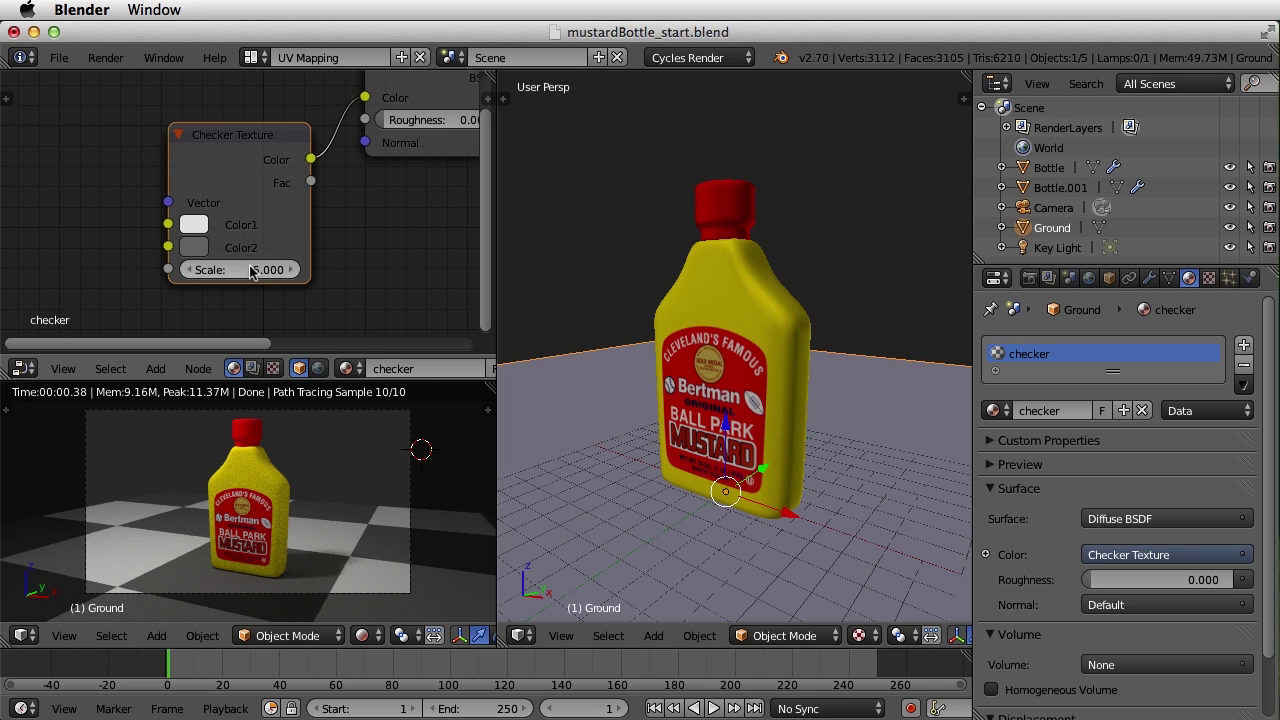
drag(252, 272, 375, 272)
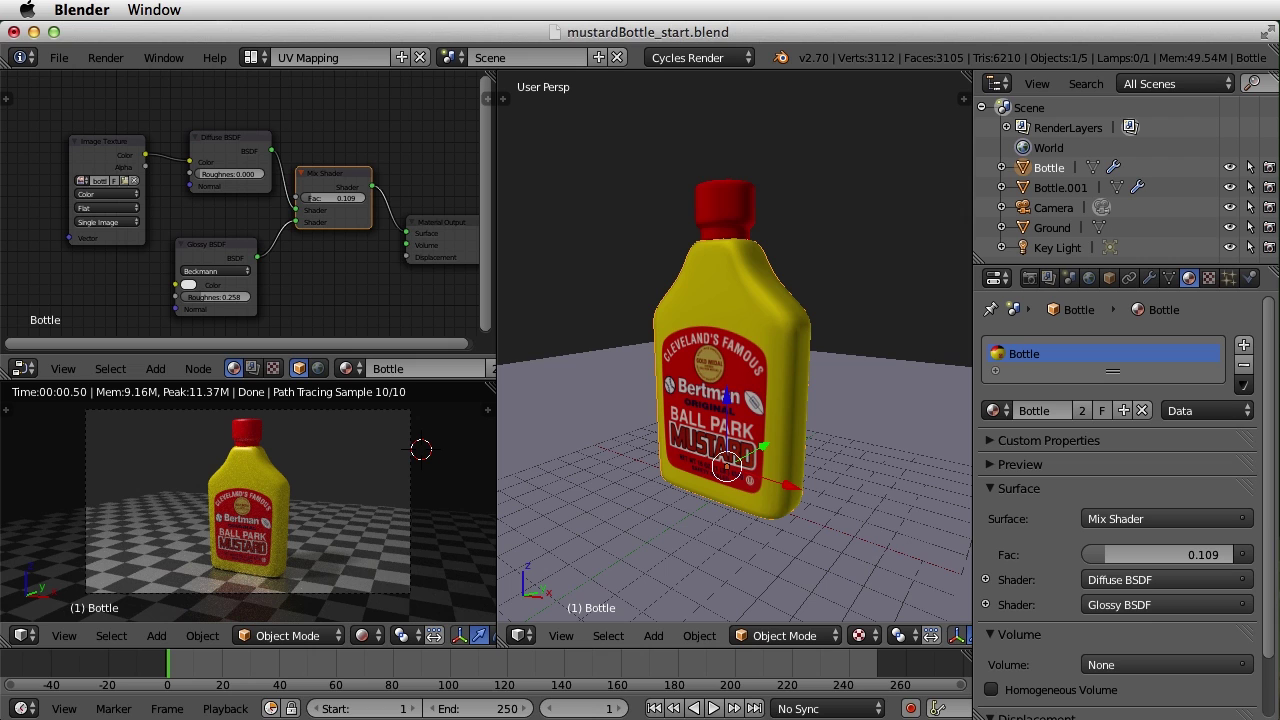
- Switch to Preview to view the final render, mustardRender.jpg
key(super+Tab)
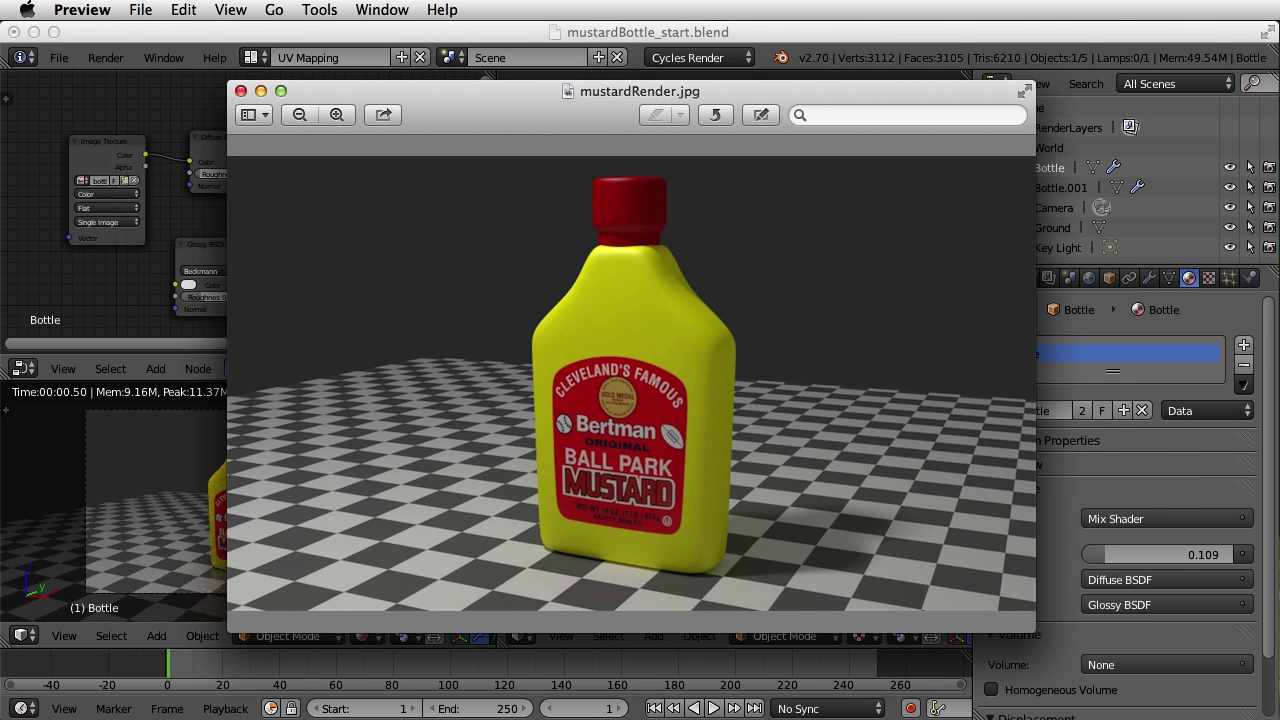